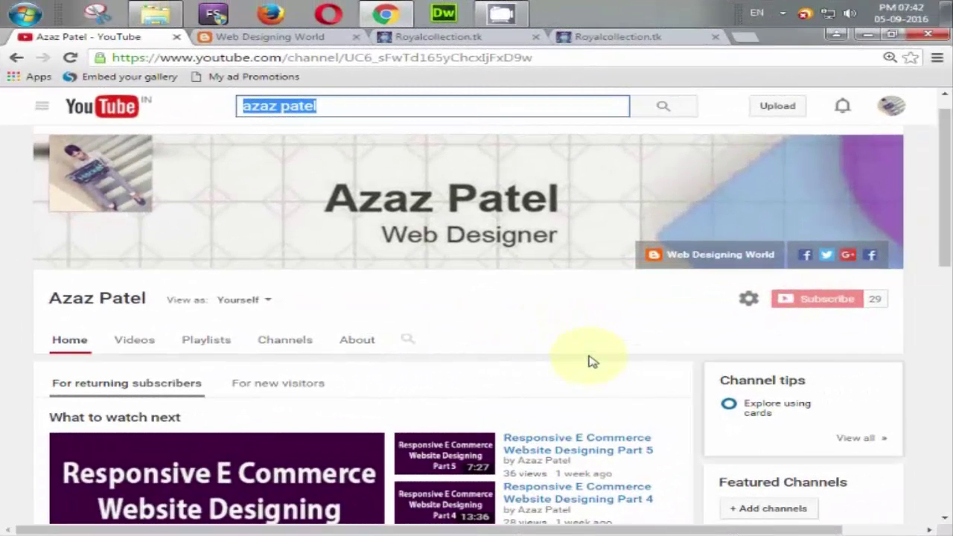
# View the Web Designing World blog and the royalshop storefront, and bring up the shop's admin login page.
pyautogui.click(268, 37)
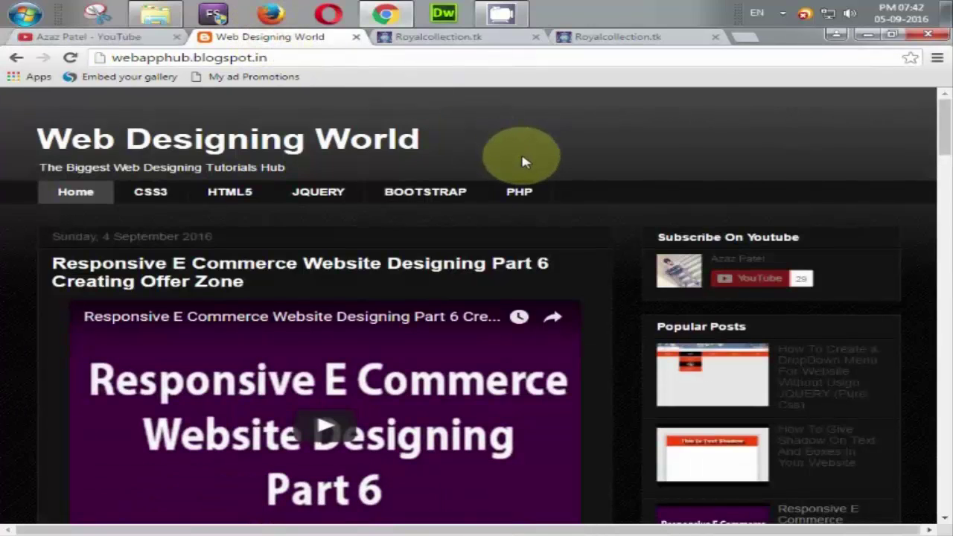
pyautogui.click(439, 36)
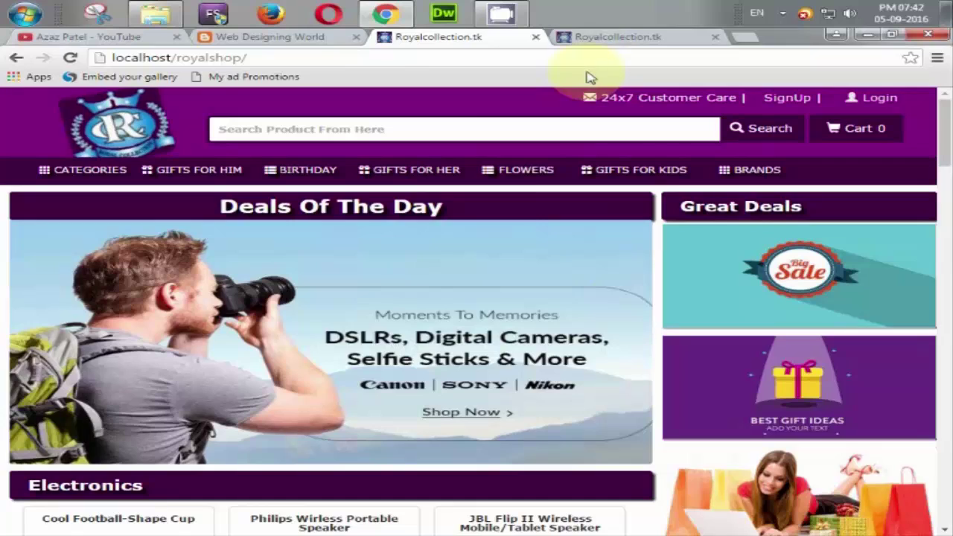
pyautogui.click(593, 38)
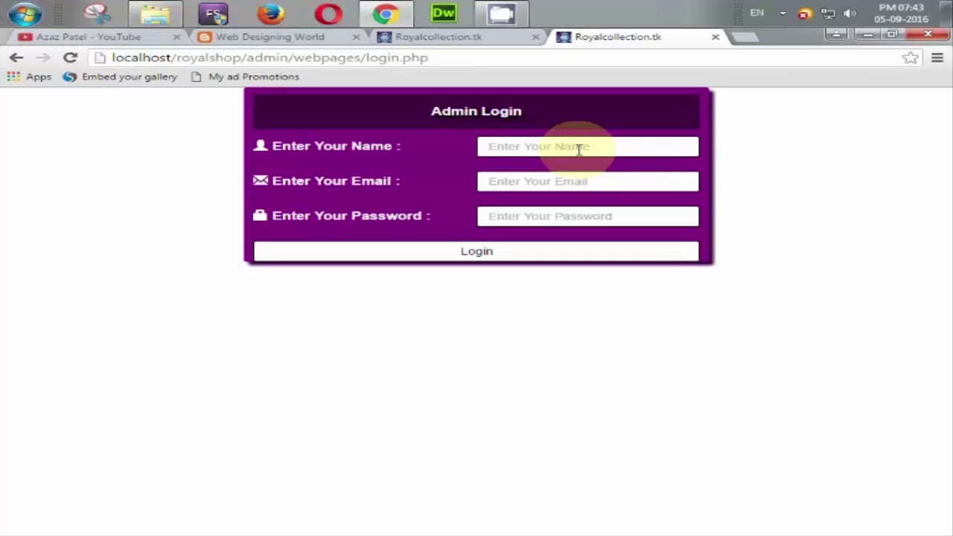
# Log in to the shop's admin area with the admin's name, e-mail address and password.
pyautogui.click(578, 149)
pyautogui.write('r')
pyautogui.press('Down')
pyautogui.press('Return')
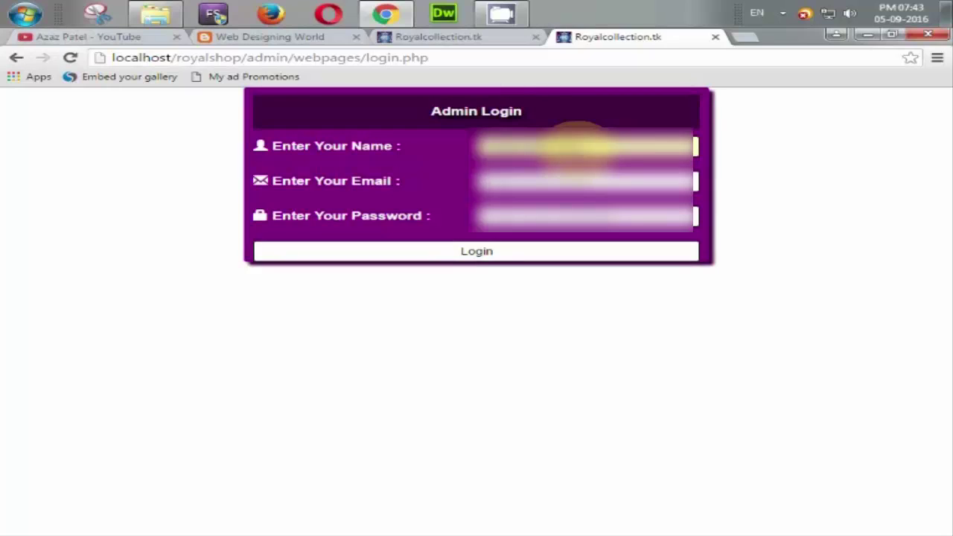
pyautogui.click(578, 147)
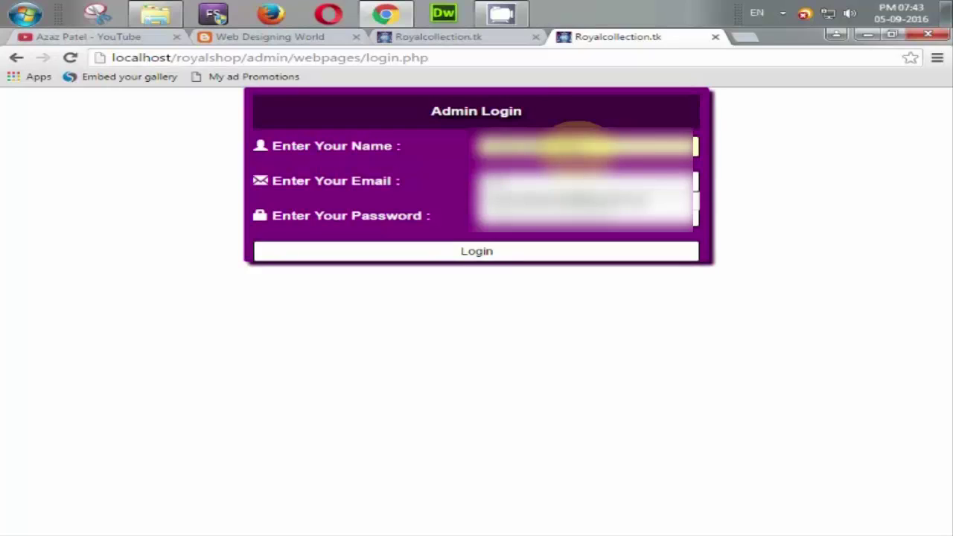
pyautogui.press('Down')
pyautogui.press('Return')
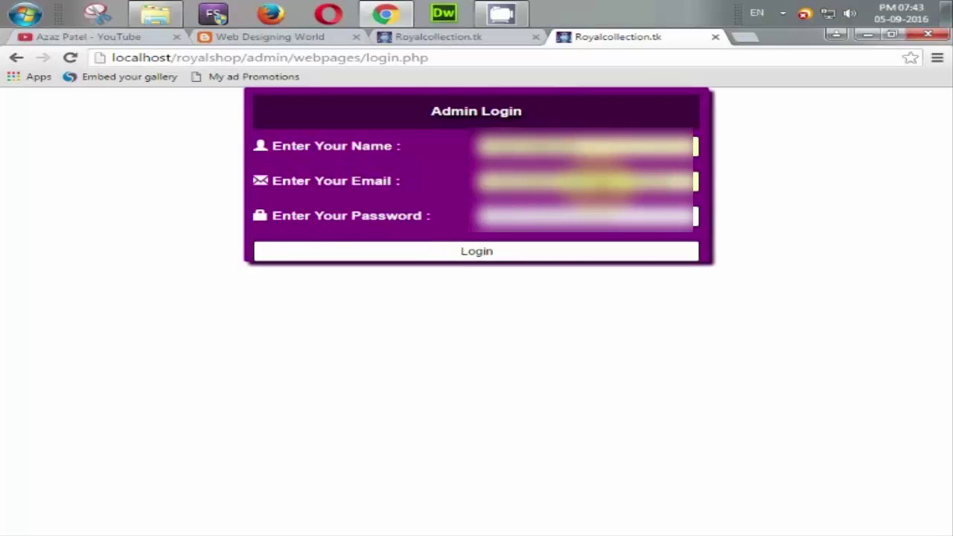
pyautogui.click(577, 181)
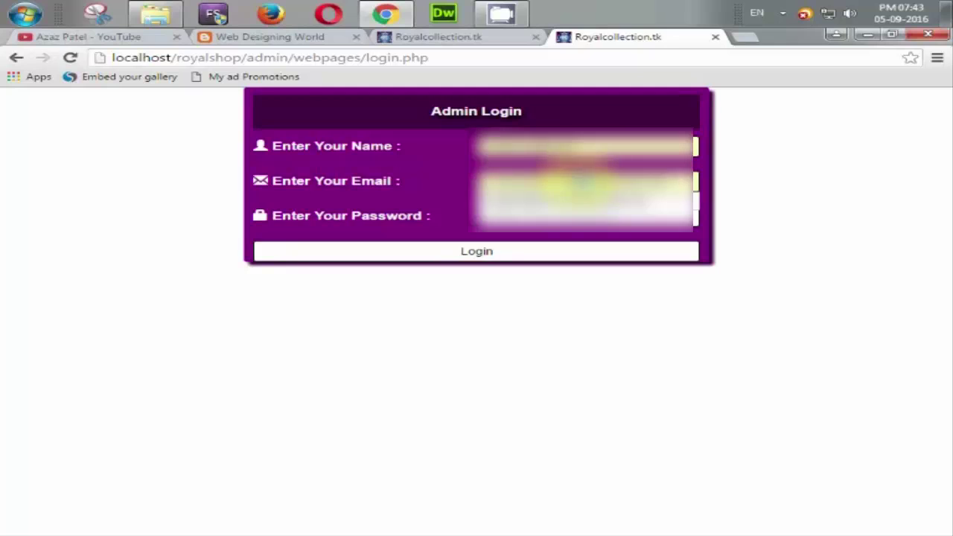
pyautogui.click(573, 195)
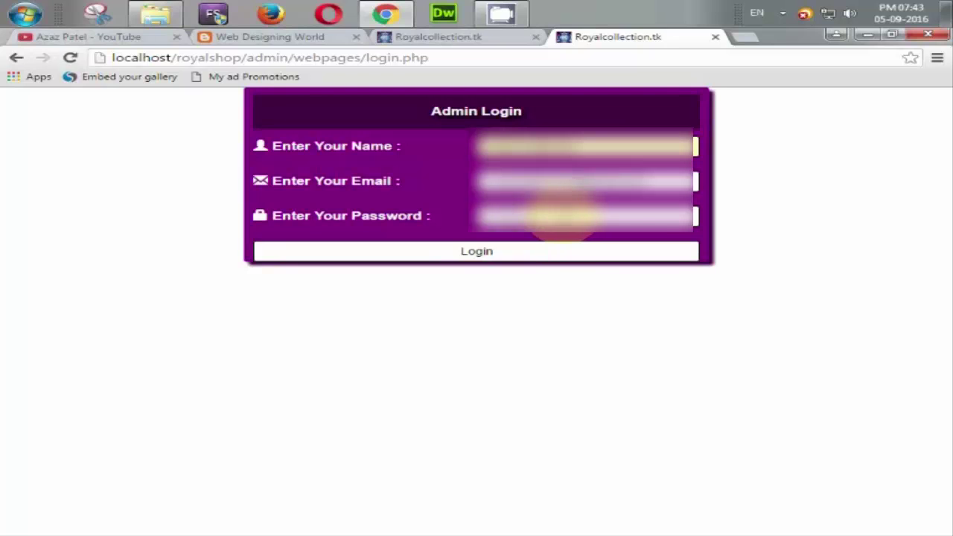
pyautogui.click(563, 251)
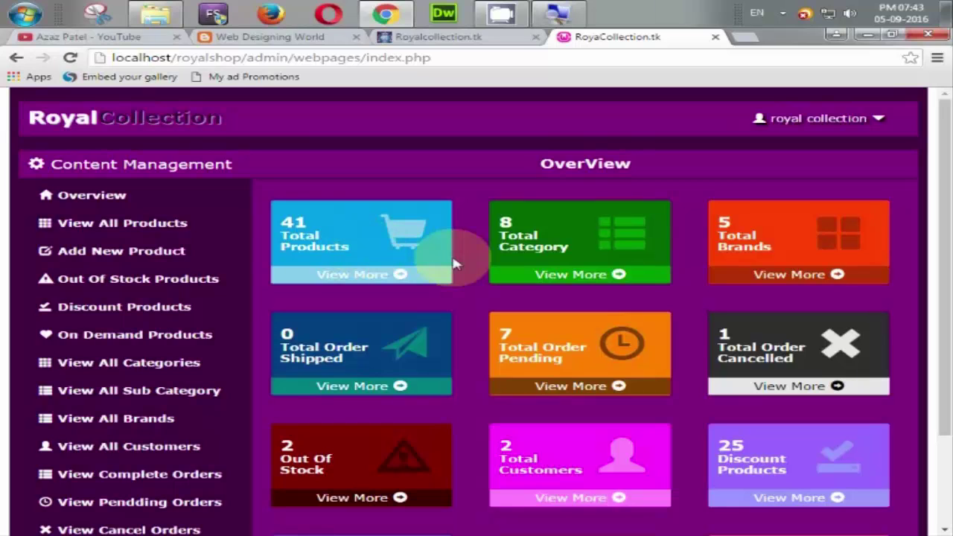
# Examine the overview dashboard's summary tiles, from products, categories and brands down to shipping locations and pageviews.
pyautogui.doubleClick(593, 167)
pyautogui.click(646, 156)
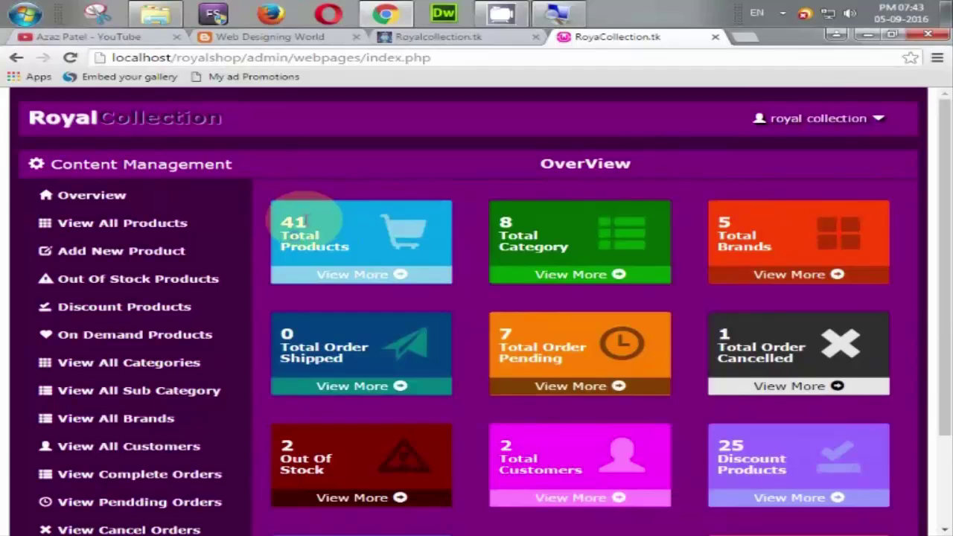
pyautogui.doubleClick(298, 219)
pyautogui.click(536, 225)
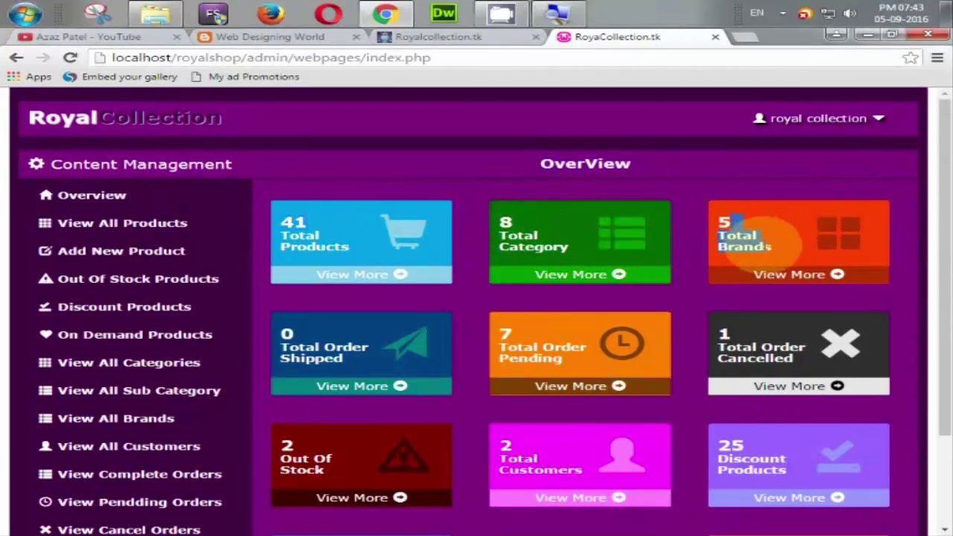
pyautogui.scroll(-1, 563, 304)
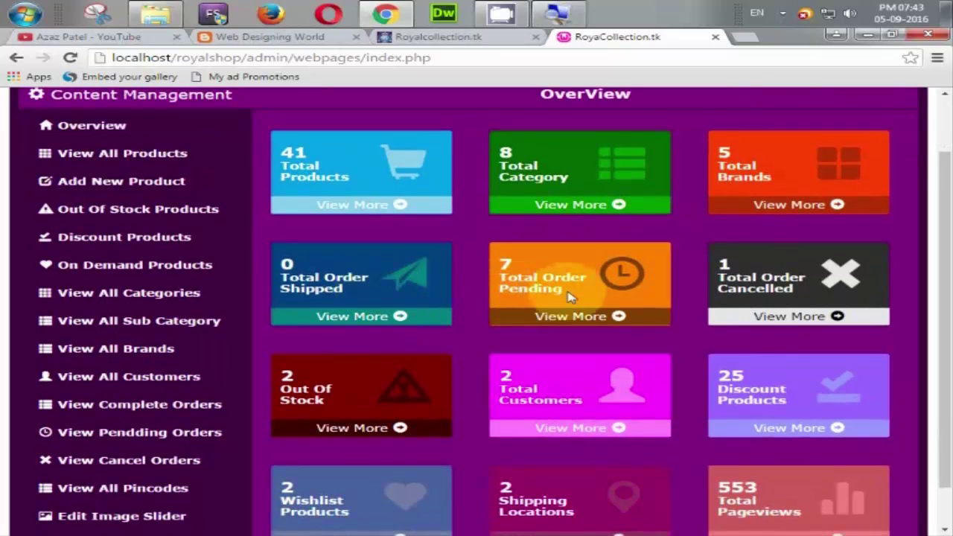
pyautogui.scroll(-1, 702, 302)
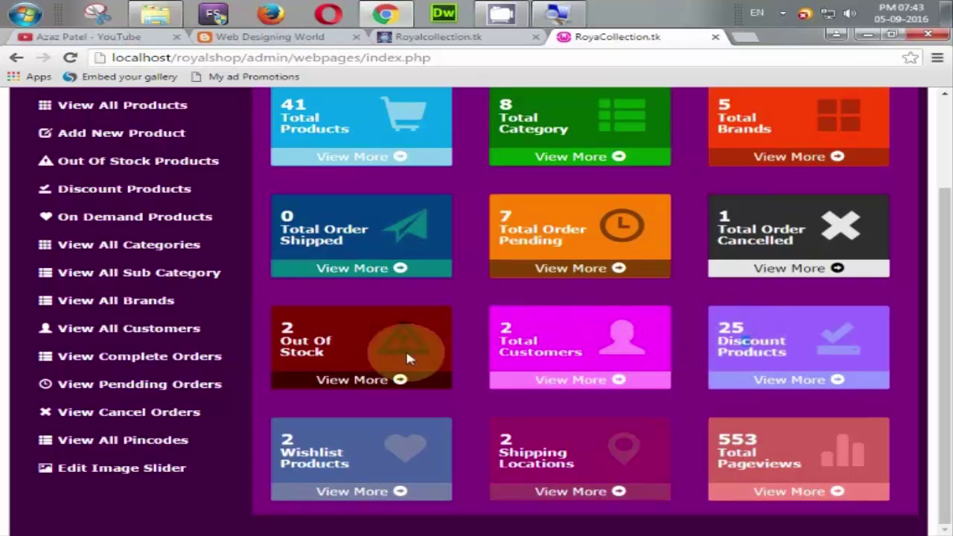
pyautogui.moveTo(290, 351); pyautogui.dragTo(341, 349)
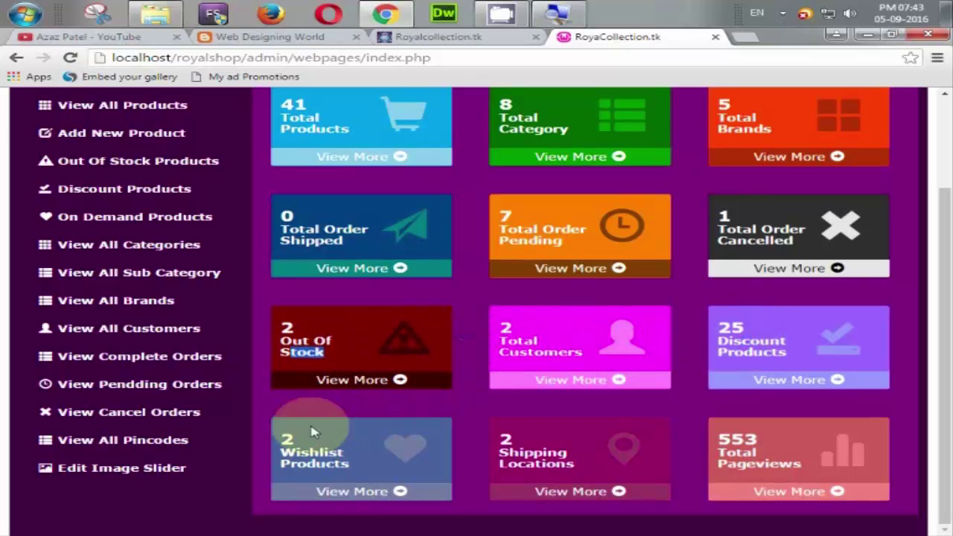
pyautogui.moveTo(277, 451); pyautogui.dragTo(345, 454)
pyautogui.moveTo(497, 451); pyautogui.dragTo(595, 469)
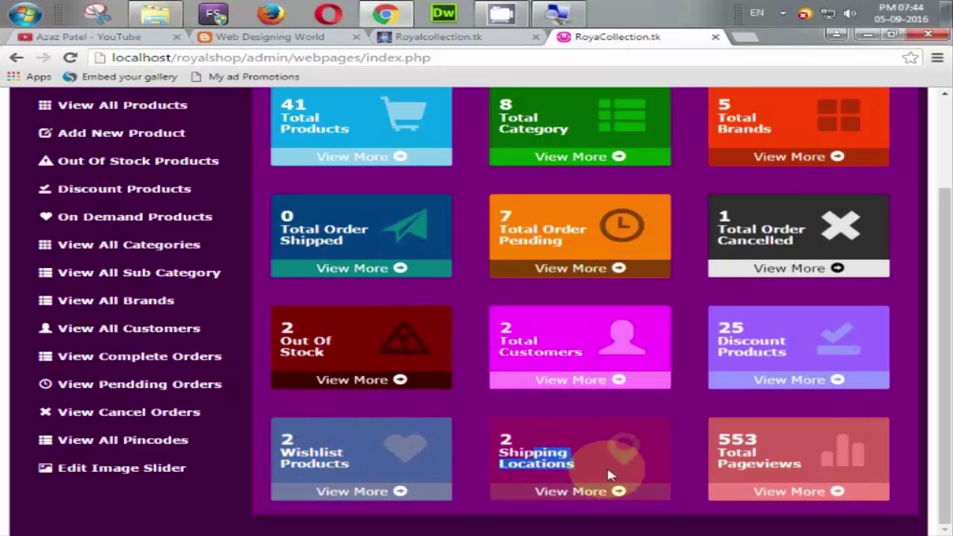
pyautogui.moveTo(717, 439); pyautogui.dragTo(755, 452)
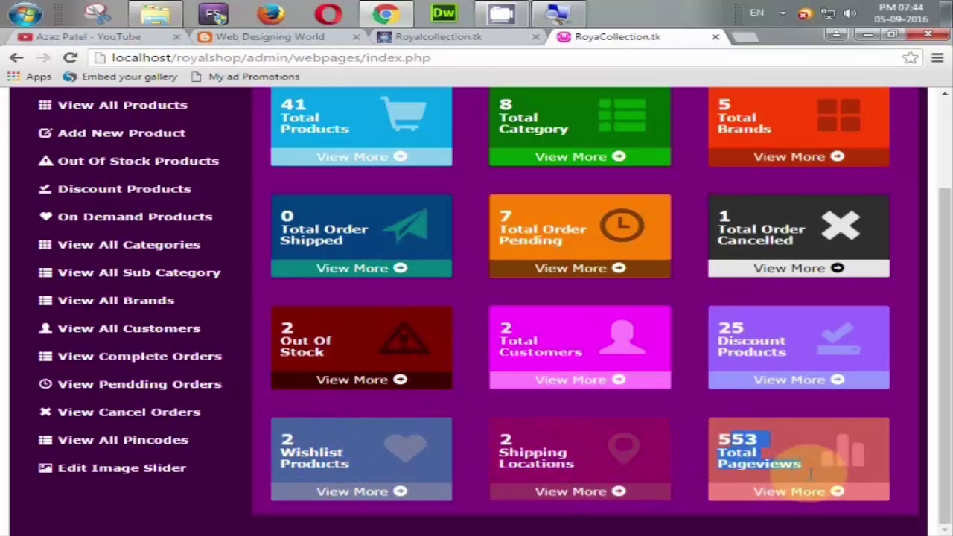
pyautogui.click(759, 457)
pyautogui.scroll(2, 56, 328)
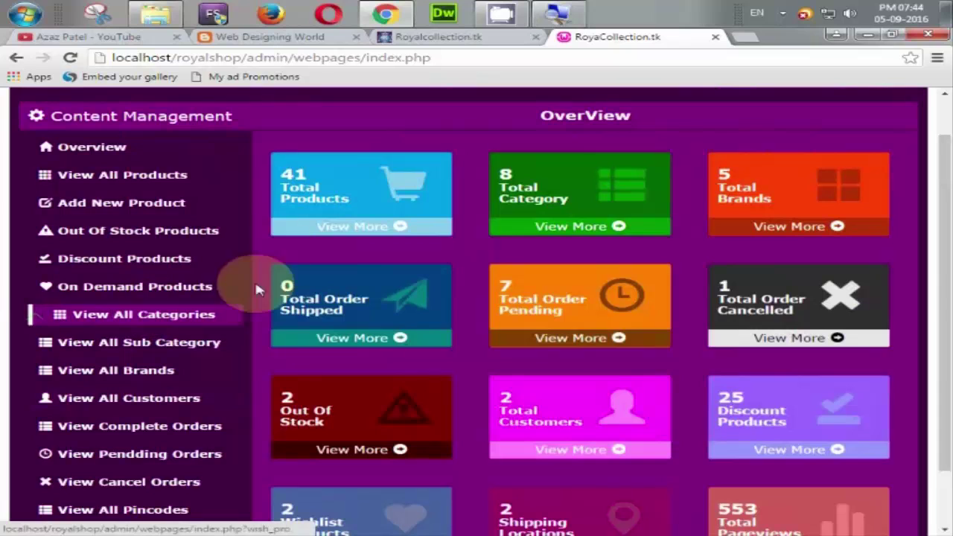
# Open the list of all products and look through it from the first entry to the last.
pyautogui.click(125, 178)
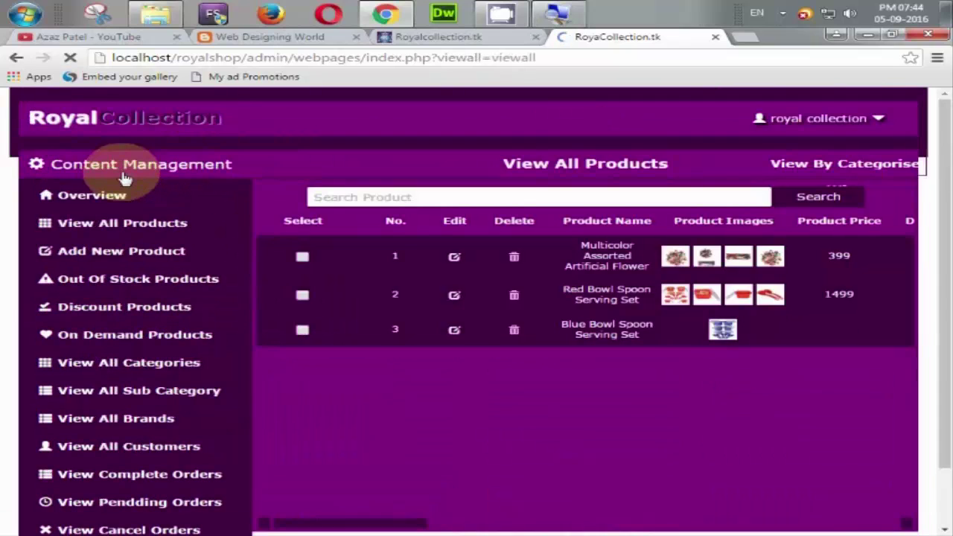
pyautogui.scroll(-5, 532, 313)
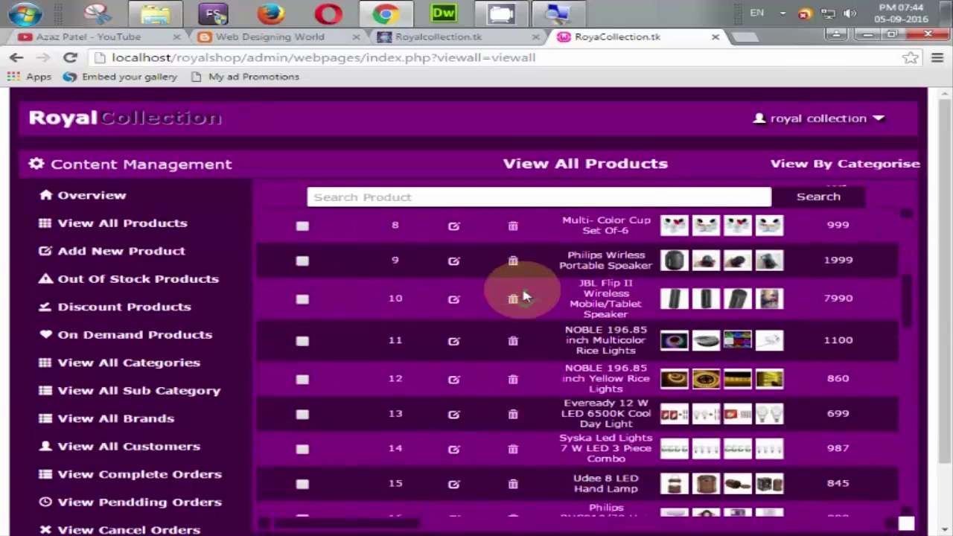
pyautogui.scroll(-12, 521, 303)
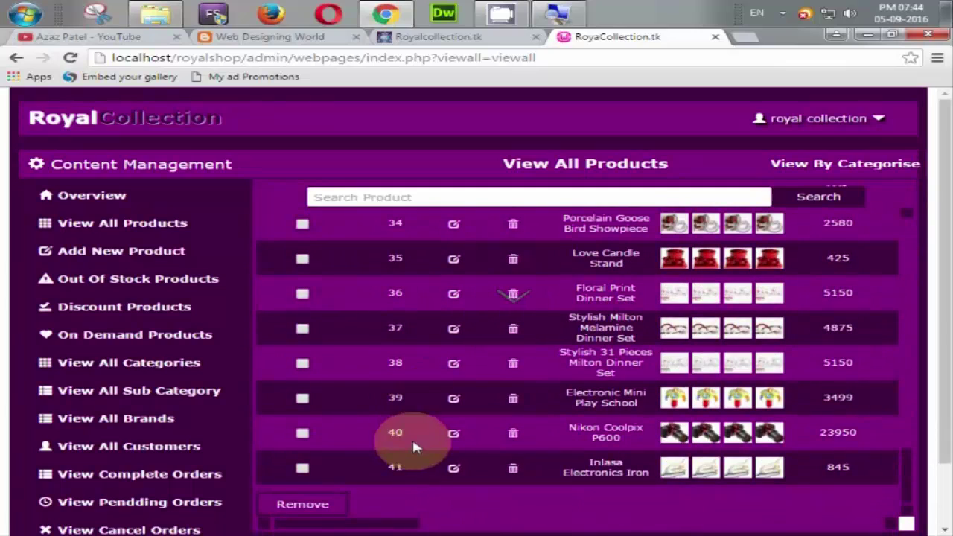
pyautogui.scroll(7, 506, 357)
pyautogui.click(394, 196)
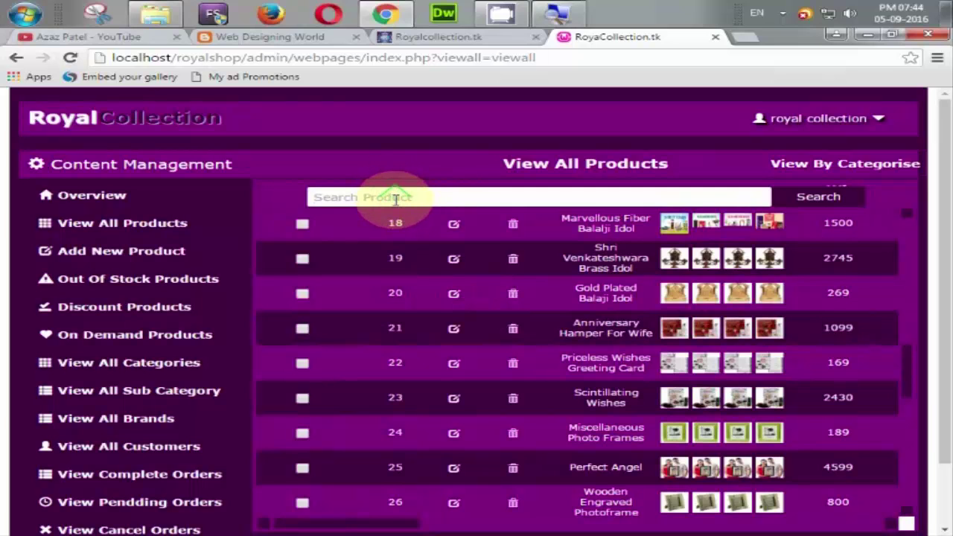
pyautogui.moveTo(908, 371); pyautogui.dragTo(918, 229)
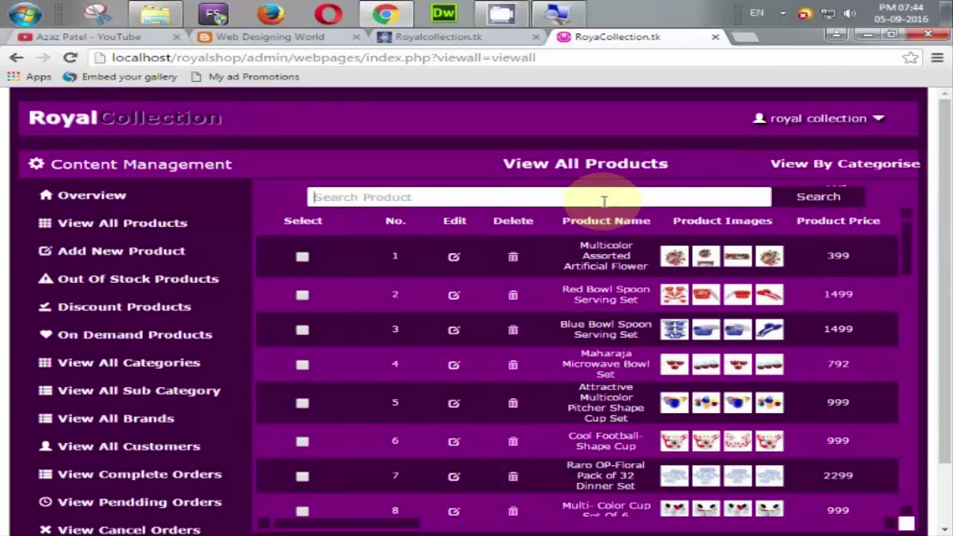
# Open the first product for editing, review its fields and change its name to "Multicolors Assorted Artificial Flower".
pyautogui.click(454, 258)
pyautogui.scroll(-2, 767, 286)
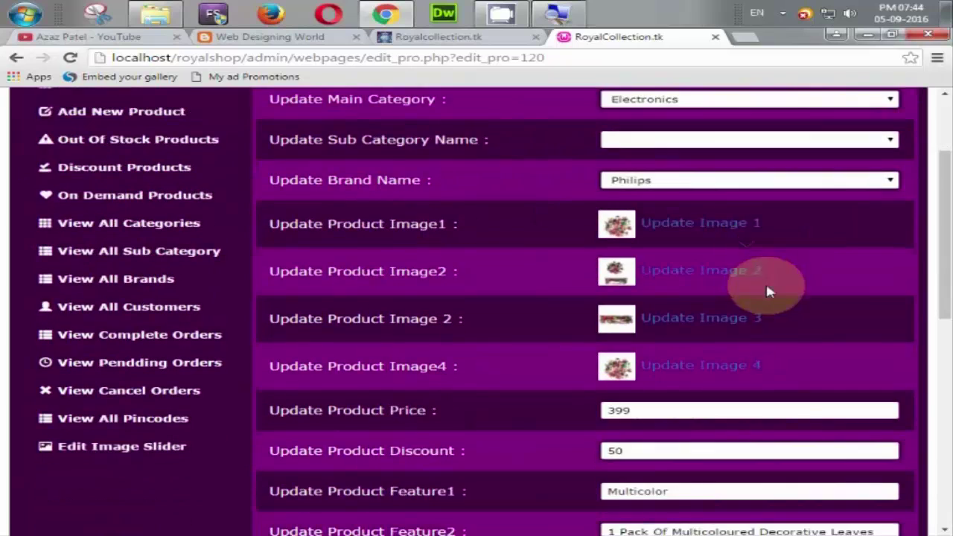
pyautogui.scroll(-8, 769, 290)
pyautogui.scroll(10, 791, 368)
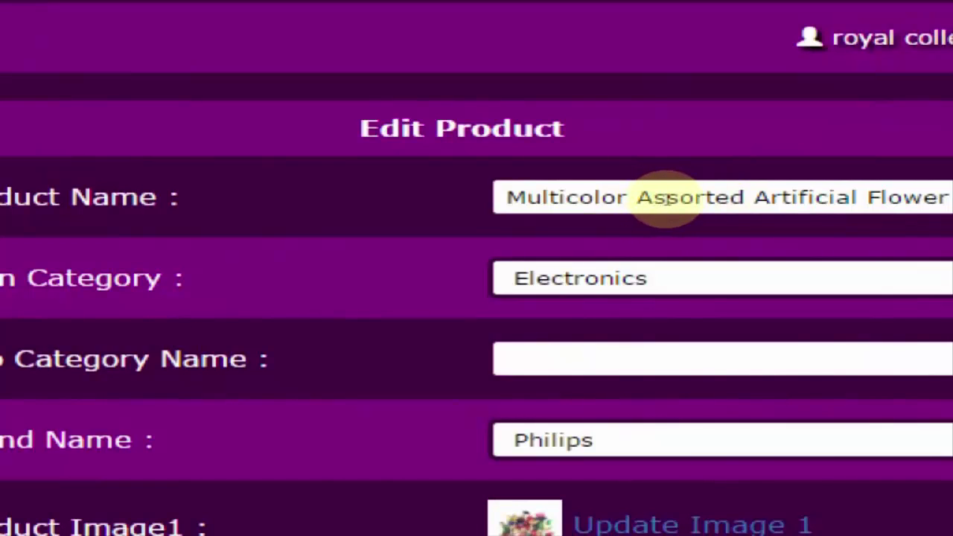
pyautogui.moveTo(628, 197); pyautogui.dragTo(525, 197)
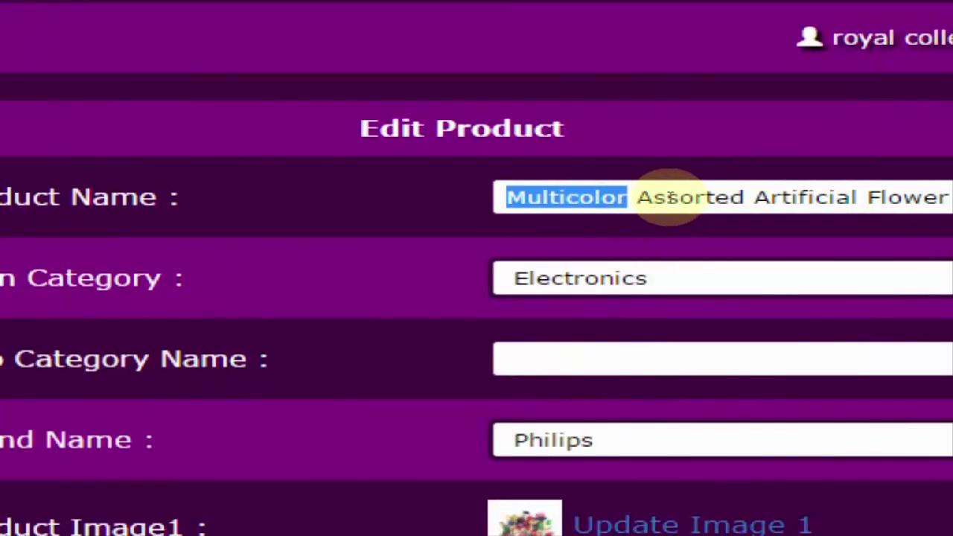
pyautogui.press('Right')
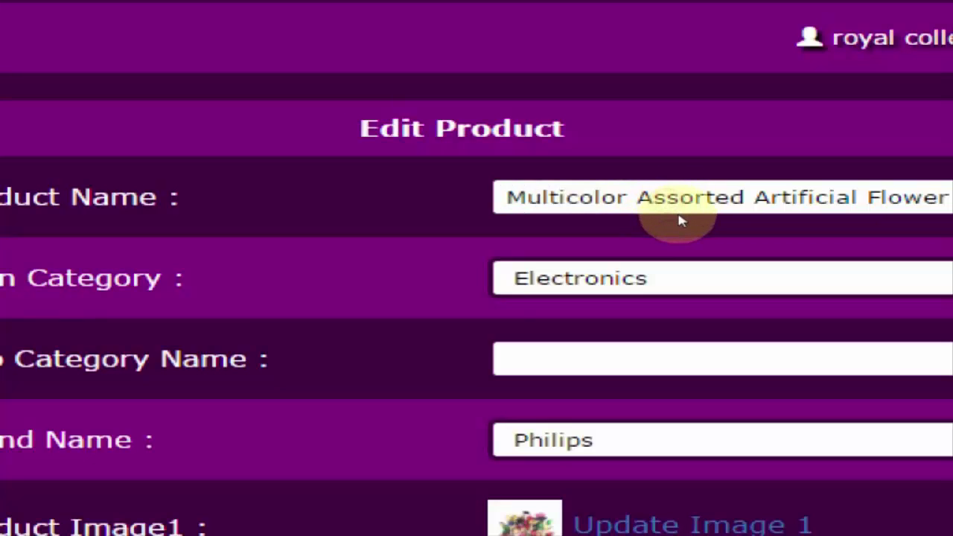
pyautogui.write('s')
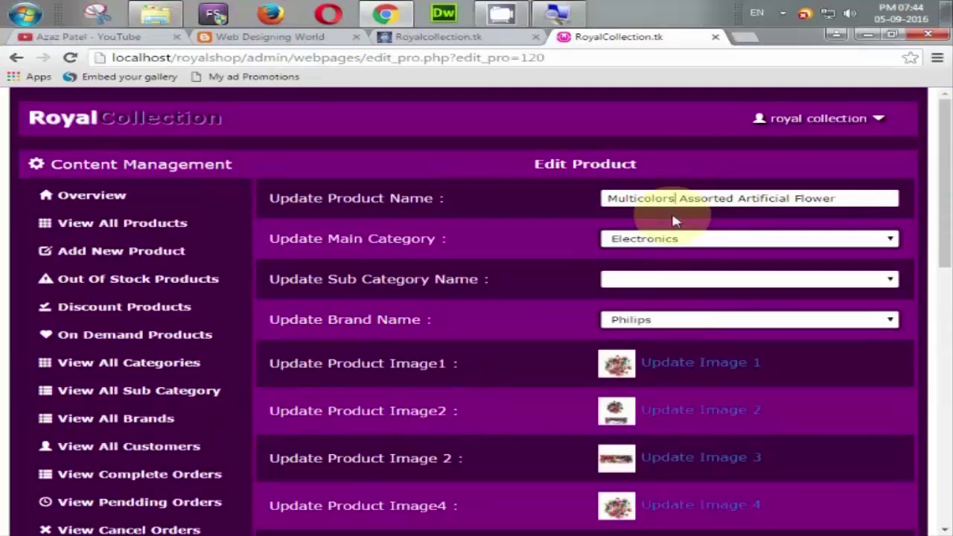
# Save the edited product and acknowledge the confirmation message.
pyautogui.scroll(-2, 484, 431)
pyautogui.scroll(-8, 640, 372)
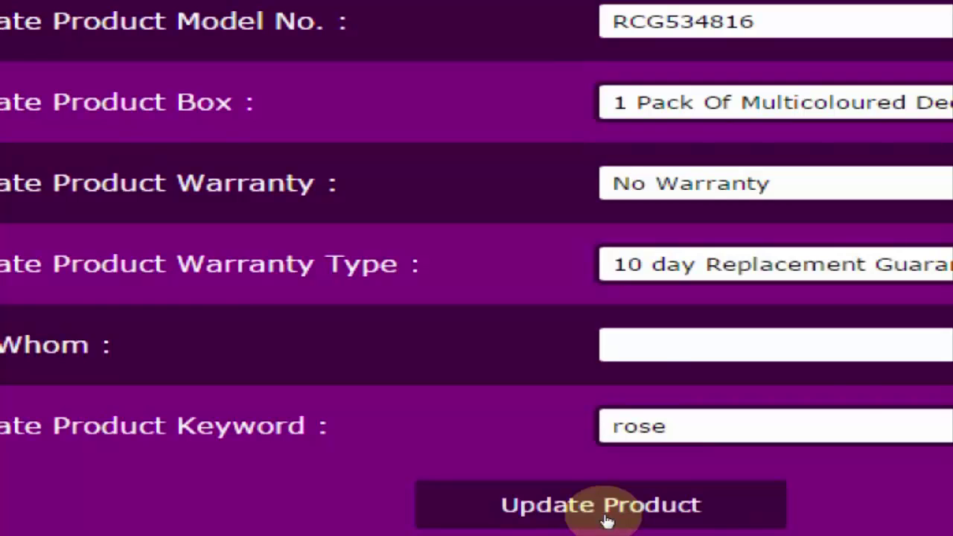
pyautogui.click(607, 521)
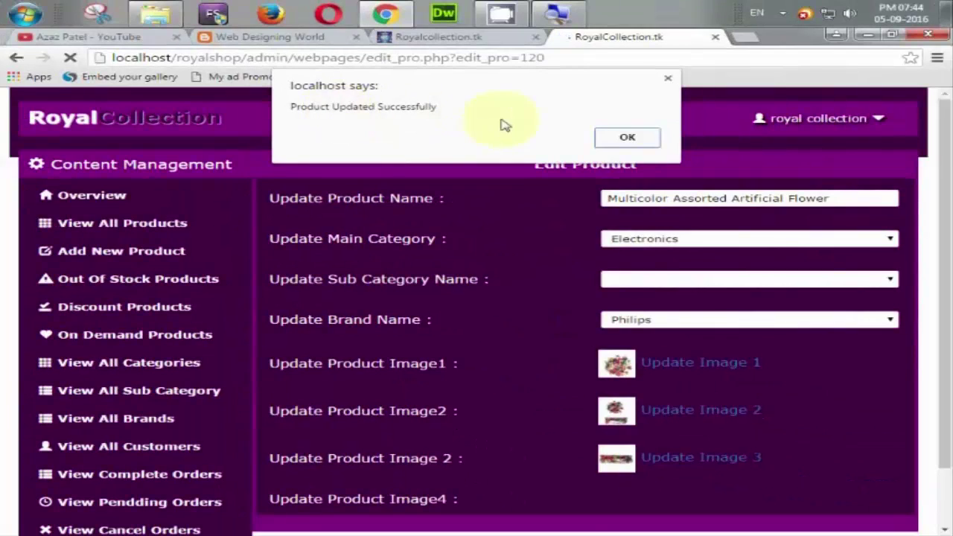
pyautogui.click(617, 139)
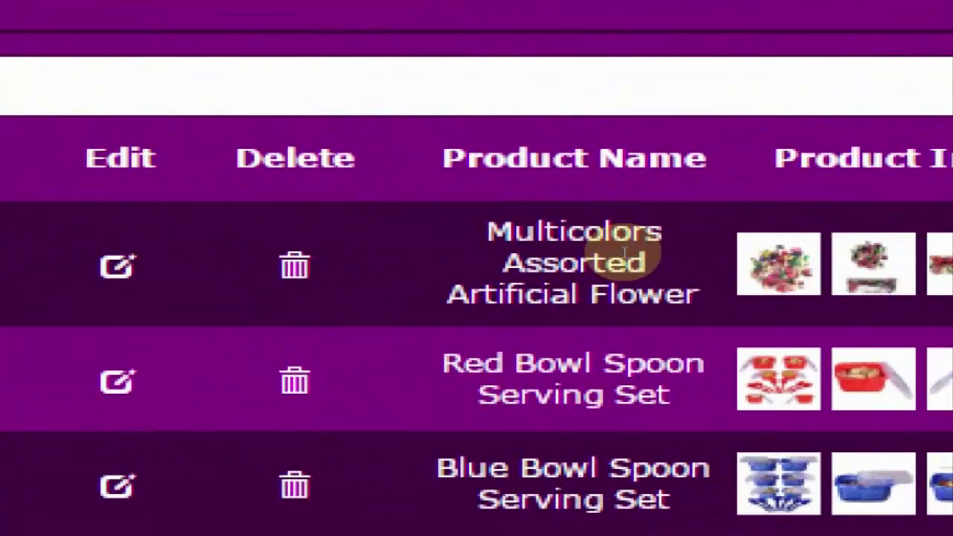
# Check the edited product's name in the list and examine the remaining product columns and rows.
pyautogui.moveTo(514, 232); pyautogui.dragTo(657, 235)
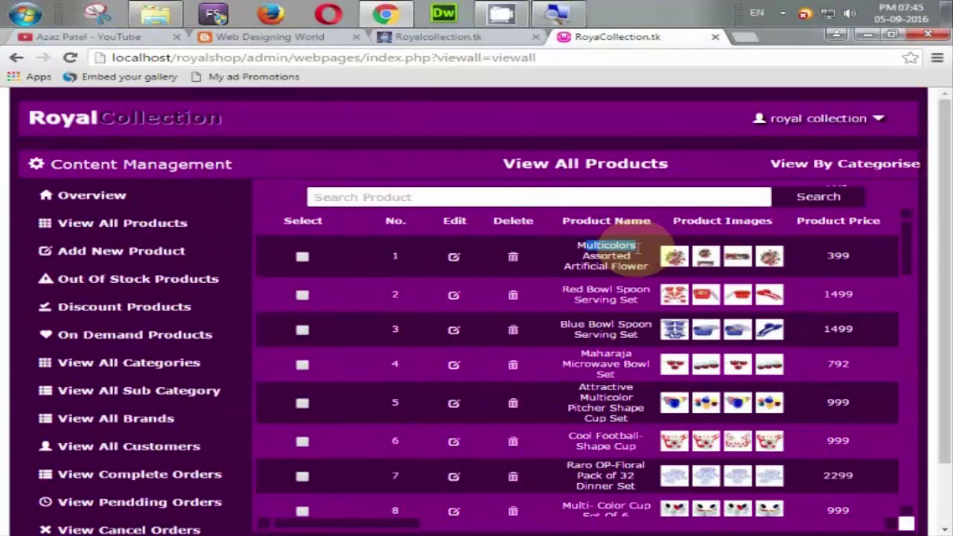
pyautogui.click(553, 246)
pyautogui.moveTo(380, 527); pyautogui.dragTo(752, 527)
pyautogui.moveTo(908, 255); pyautogui.dragTo(916, 285)
pyautogui.scroll(3, 917, 285)
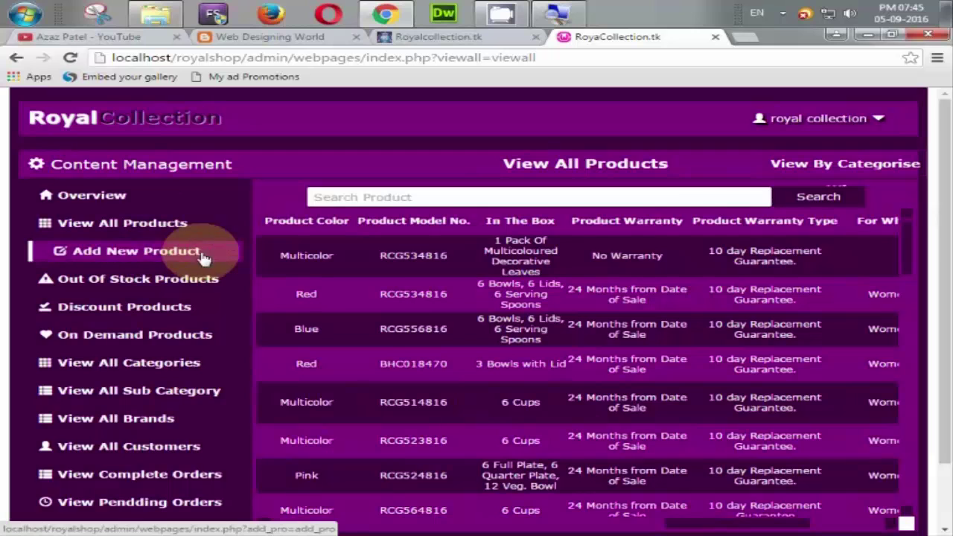
pyautogui.scroll(-3, 648, 425)
pyautogui.moveTo(644, 525); pyautogui.dragTo(276, 521)
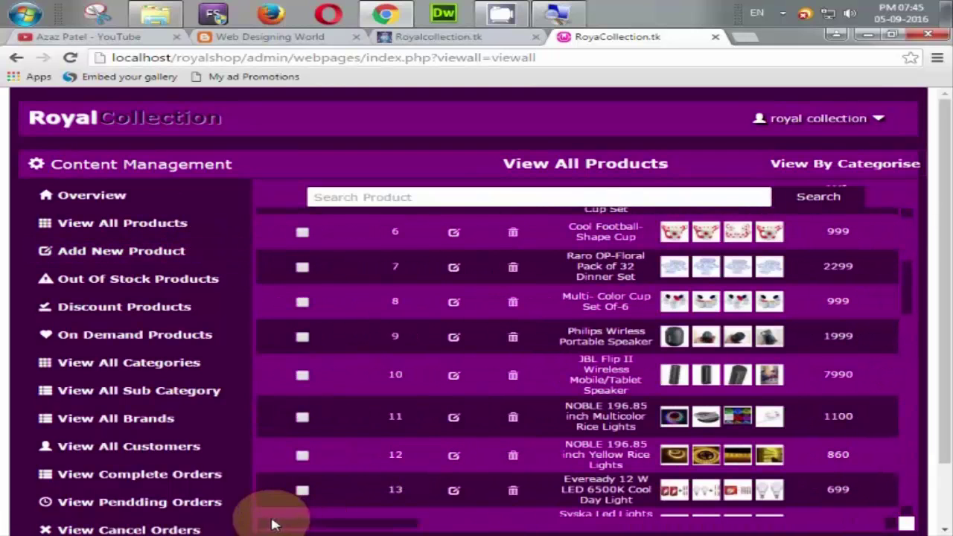
pyautogui.scroll(-1, 308, 261)
pyautogui.scroll(3, 304, 295)
pyautogui.scroll(1, 304, 295)
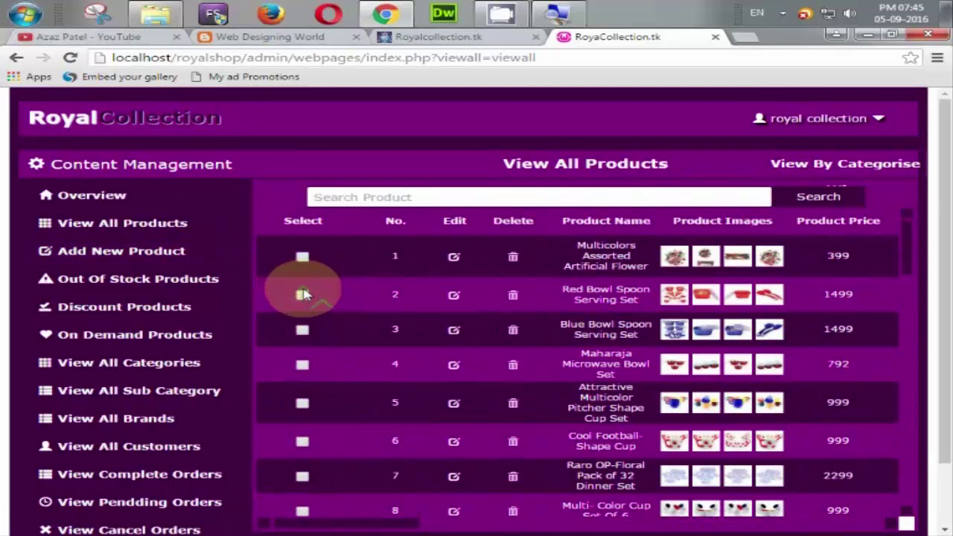
# Try out the selection boxes of the first two products and locate the bulk removal option below the product list.
pyautogui.click(303, 258)
pyautogui.click(302, 294)
pyautogui.click(301, 259)
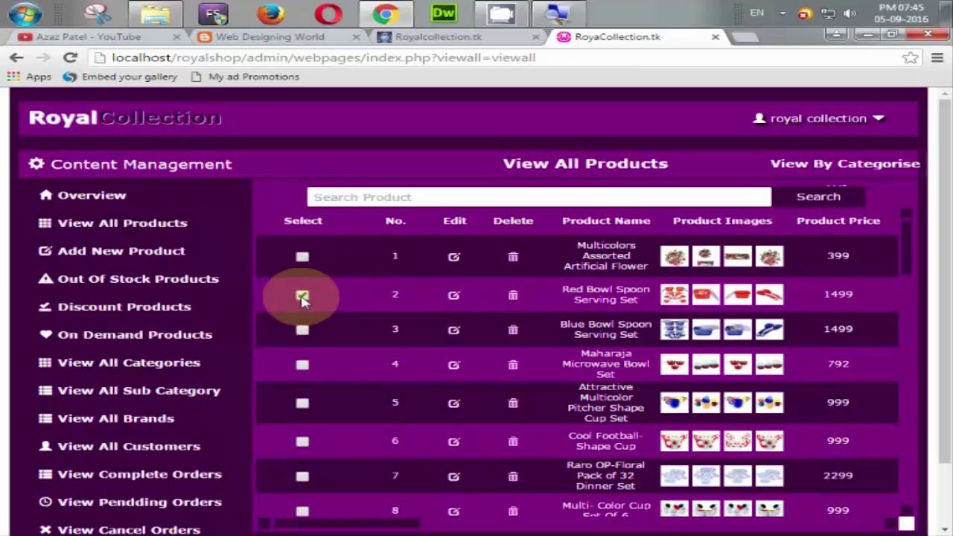
pyautogui.scroll(-15, 304, 301)
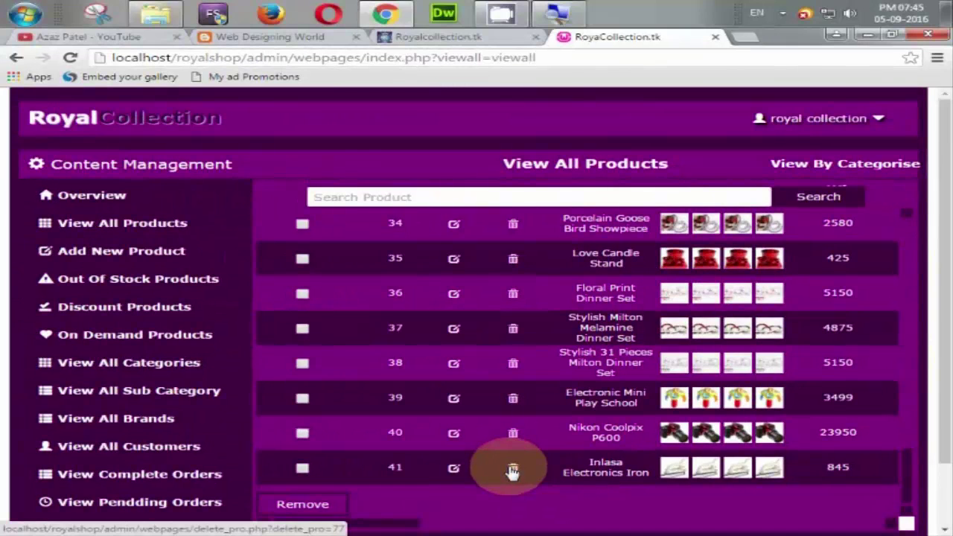
# Reload the list of all products and examine the option for viewing products by category.
pyautogui.click(884, 173)
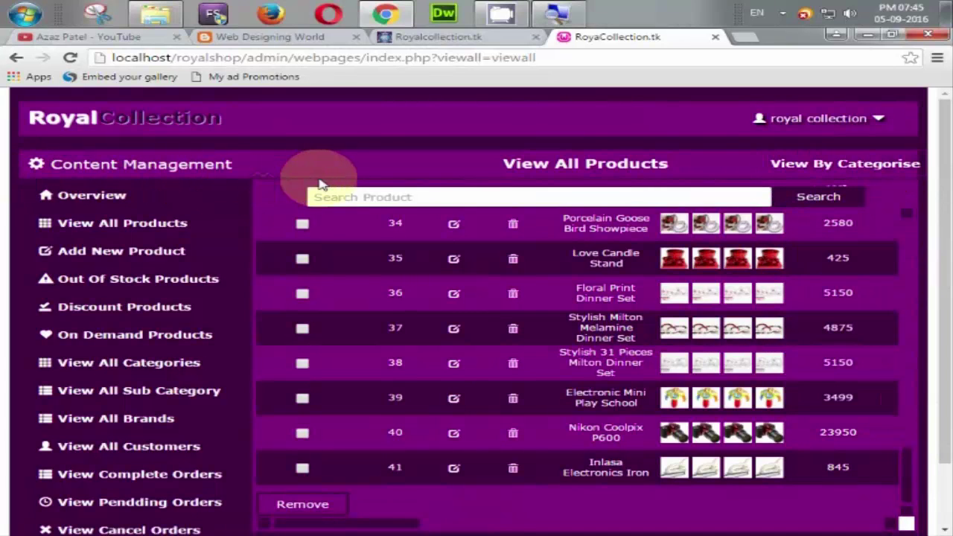
pyautogui.click(70, 57)
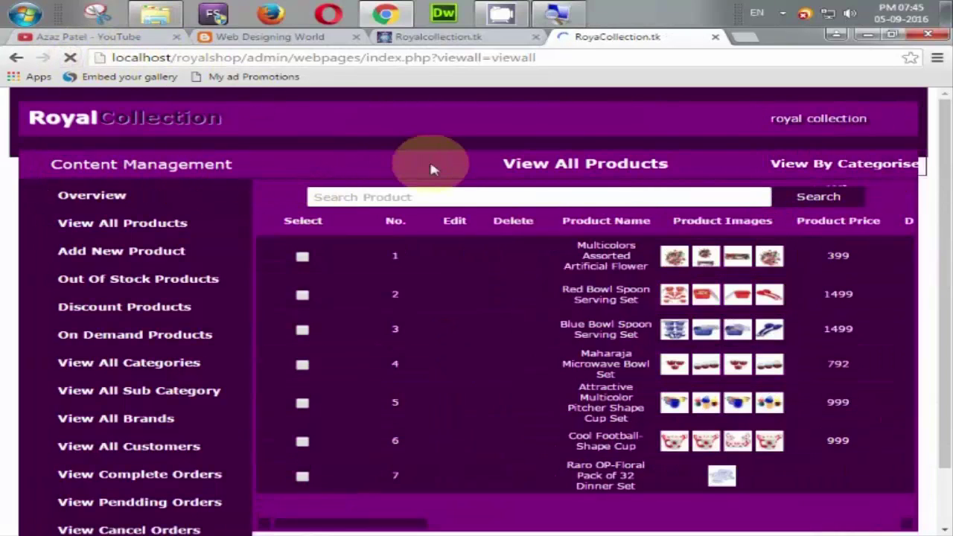
pyautogui.moveTo(834, 179)
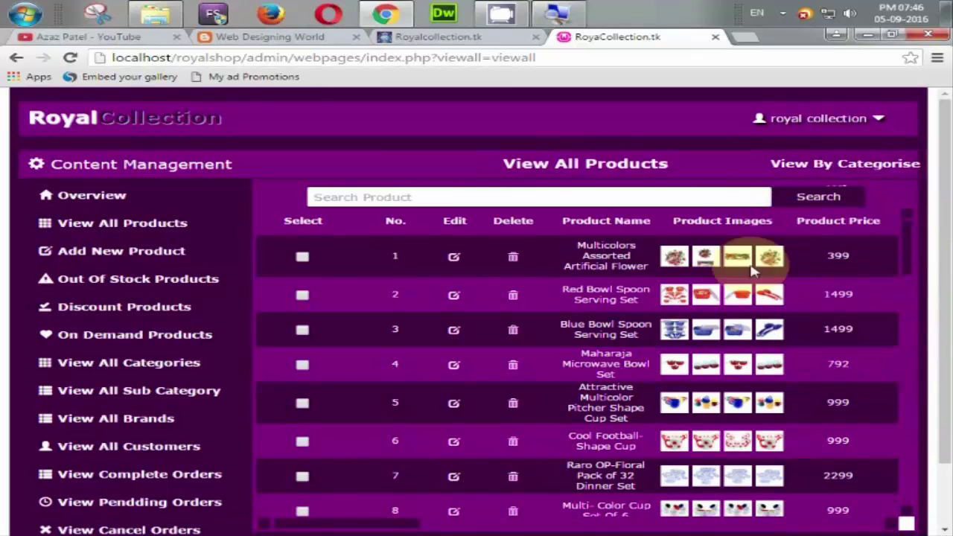
# Open the form for adding a new product and look through its fields from the product name to the keyword.
pyautogui.click(250, 251)
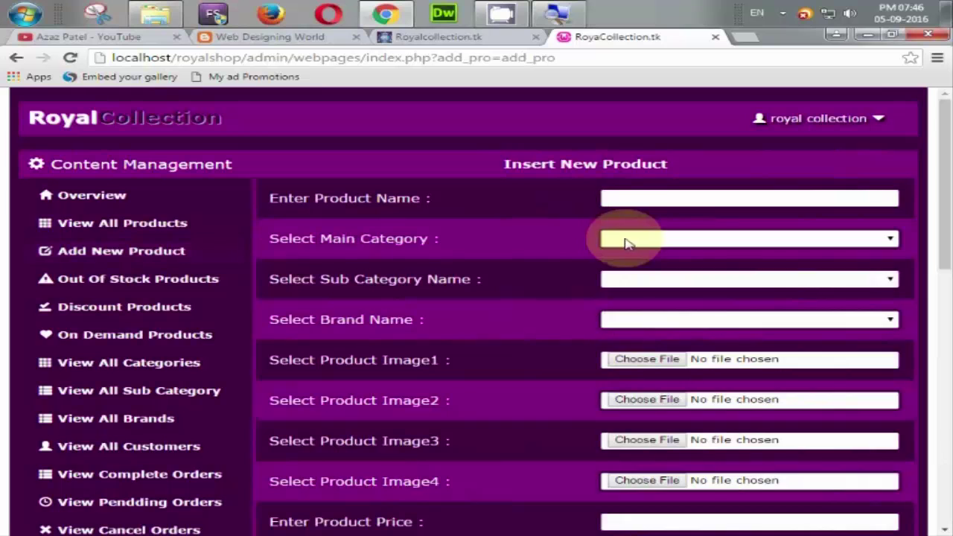
pyautogui.scroll(-6, 637, 198)
pyautogui.scroll(1, 680, 298)
pyautogui.scroll(-3, 678, 299)
pyautogui.scroll(10, 673, 296)
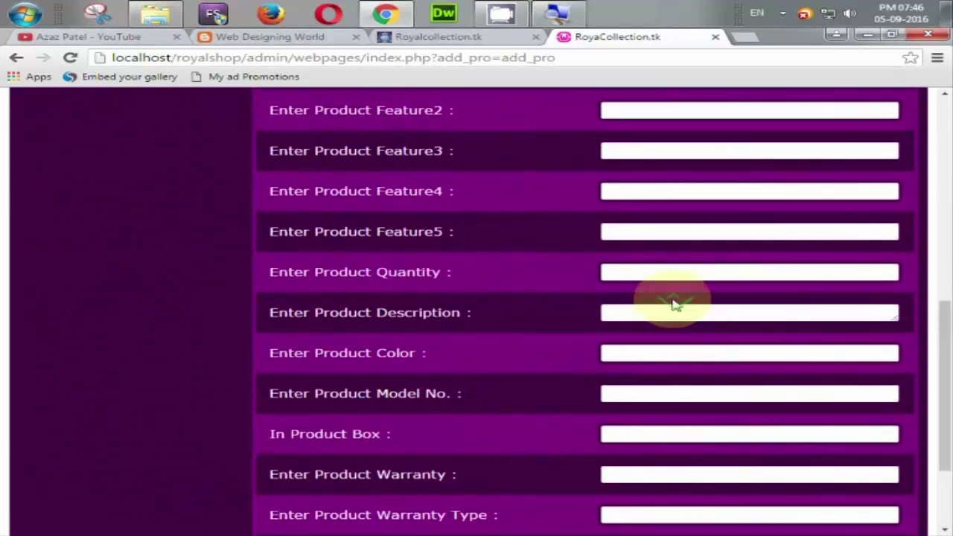
pyautogui.scroll(1, 668, 273)
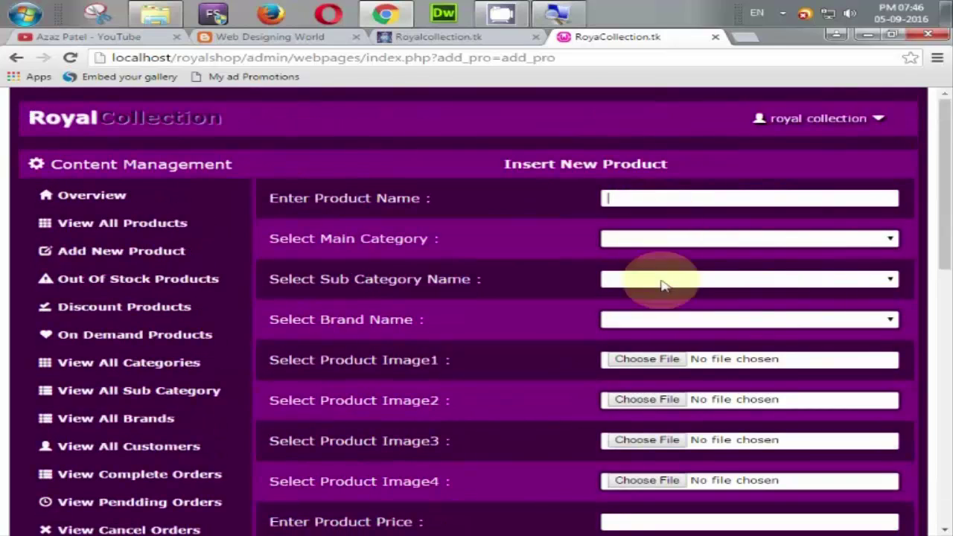
pyautogui.scroll(-9, 662, 285)
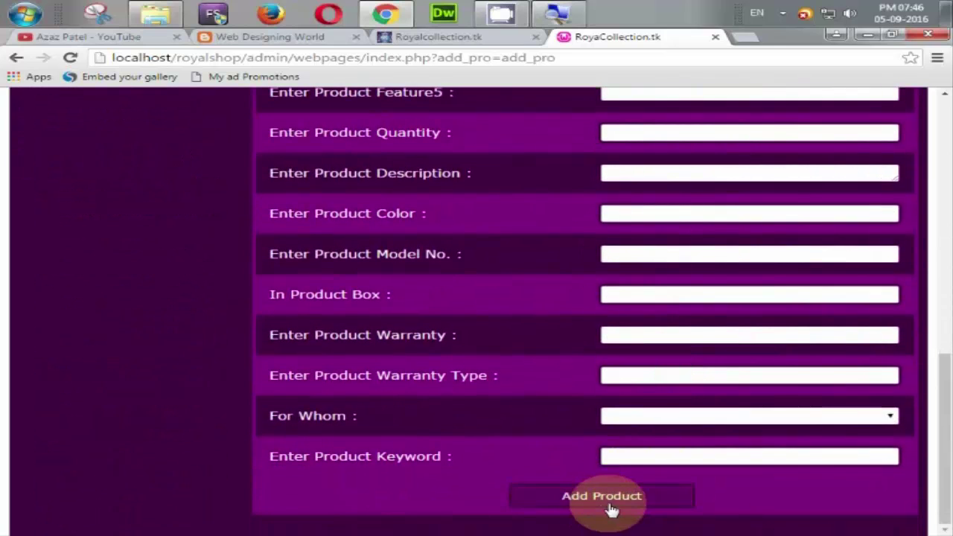
pyautogui.click(659, 498)
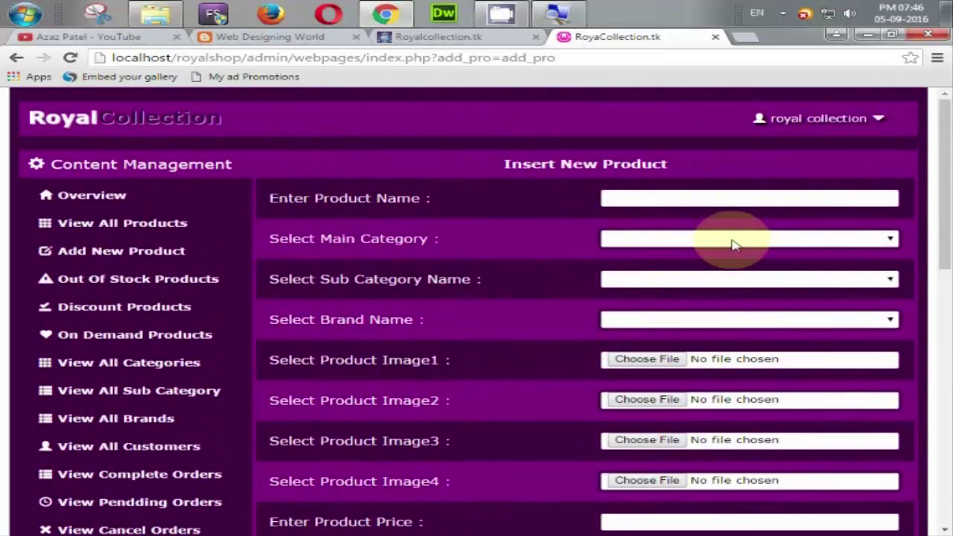
pyautogui.click(733, 245)
pyautogui.click(733, 245)
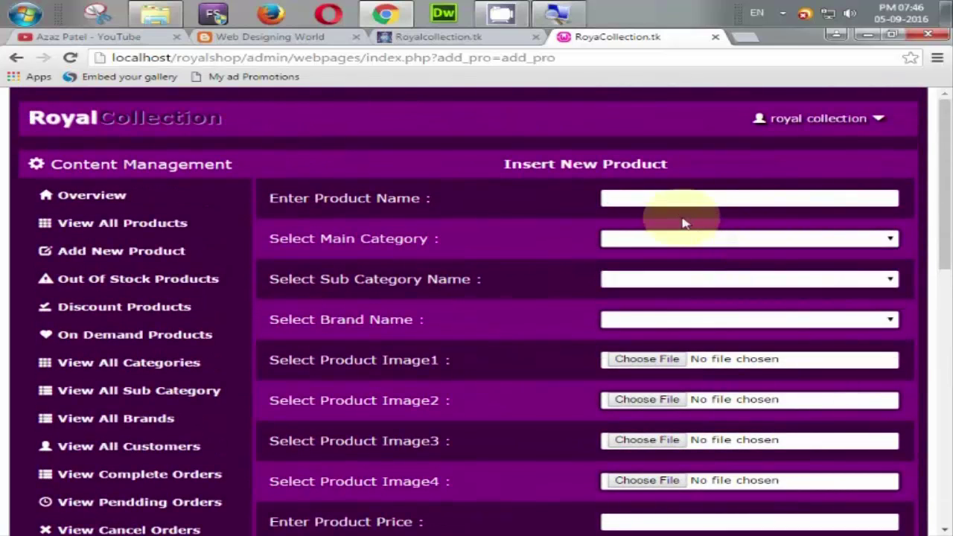
# Switch to the storefront home page, glance at its products and return to the admin panel.
pyautogui.click(422, 37)
pyautogui.scroll(-5, 186, 372)
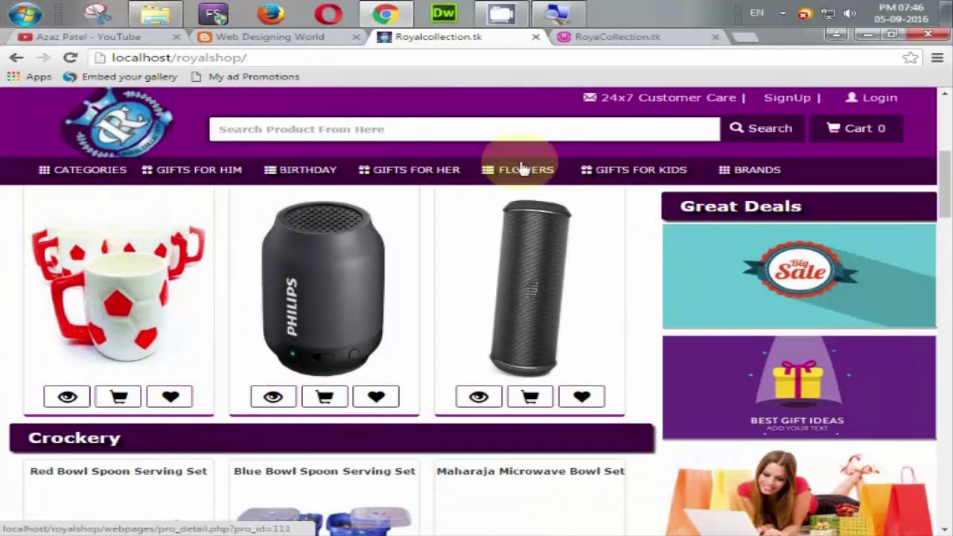
pyautogui.click(601, 37)
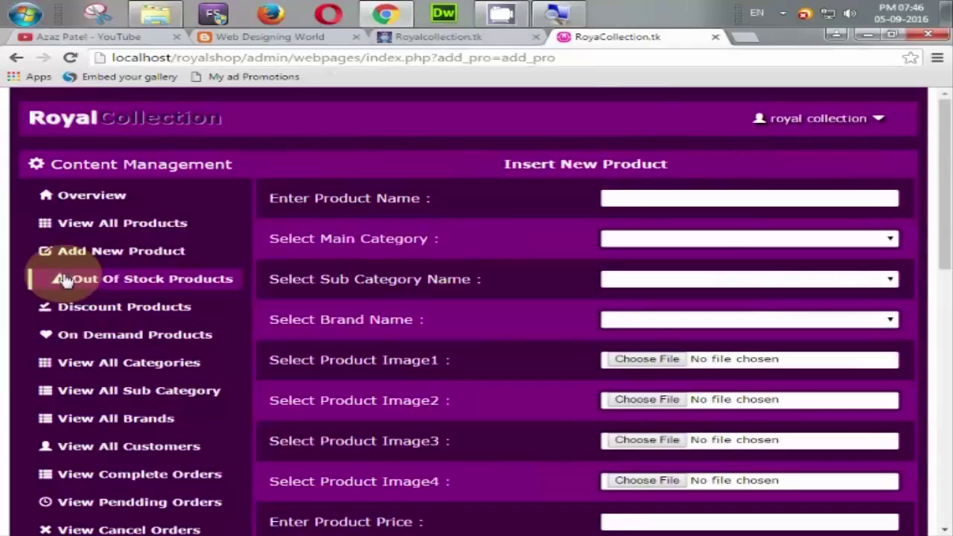
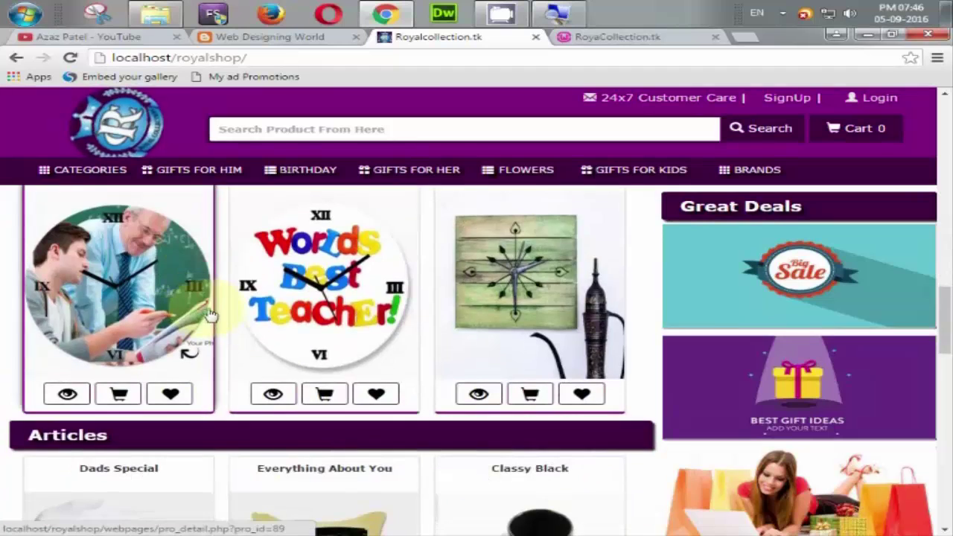
# Look through the storefront home page's product sections from the wall clocks down to the cards.
pyautogui.scroll(-3, 274, 358)
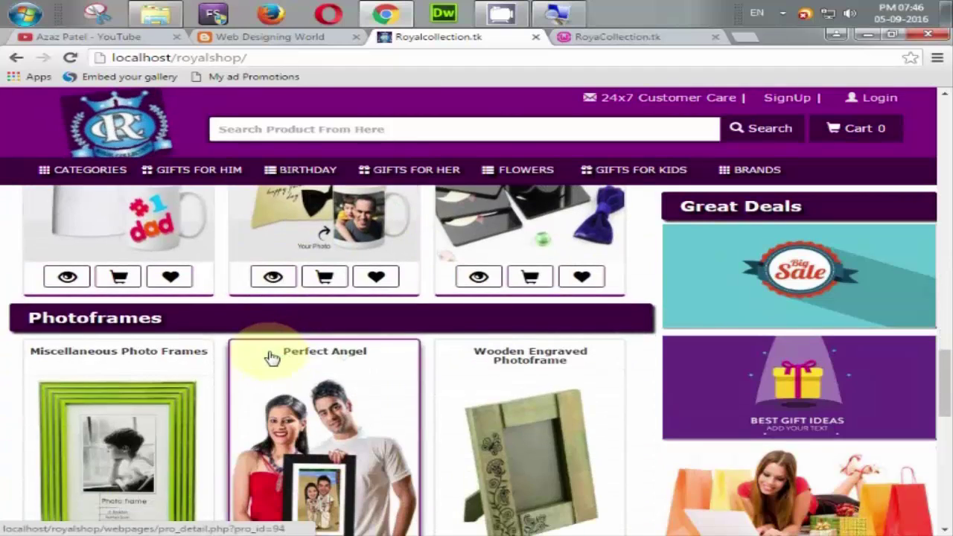
pyautogui.scroll(-4, 271, 359)
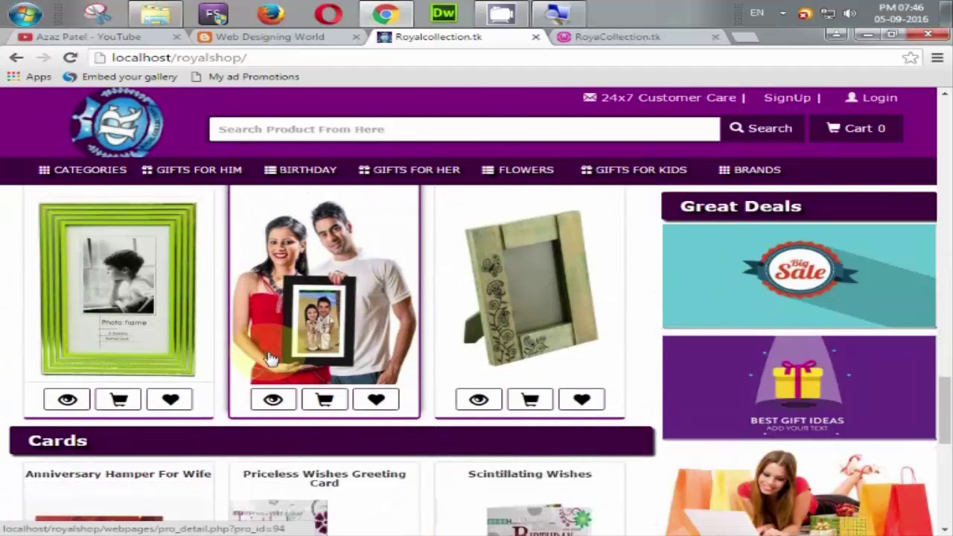
pyautogui.scroll(-4, 271, 359)
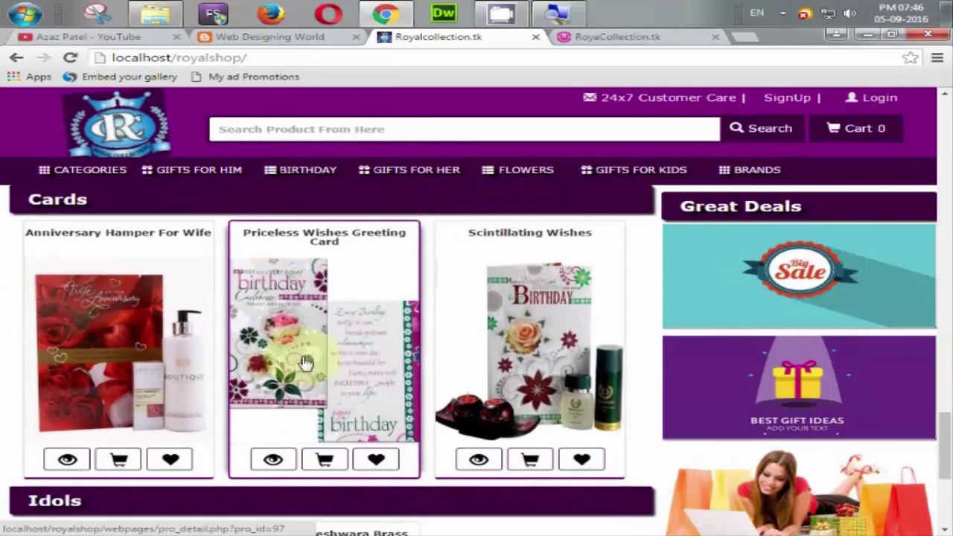
pyautogui.scroll(5, 542, 315)
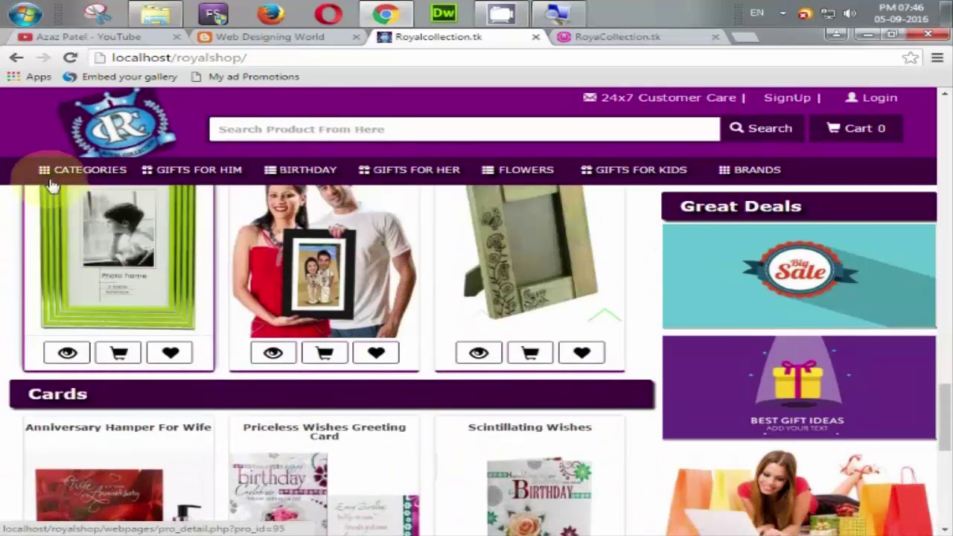
# Open the store's Electronics category and look through its products from the first to the last.
pyautogui.click(52, 173)
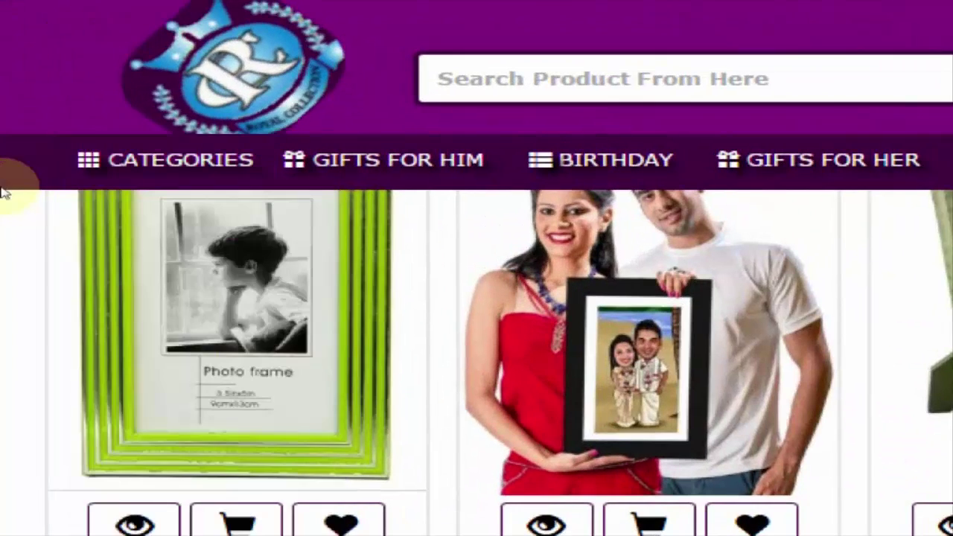
pyautogui.moveTo(77, 165)
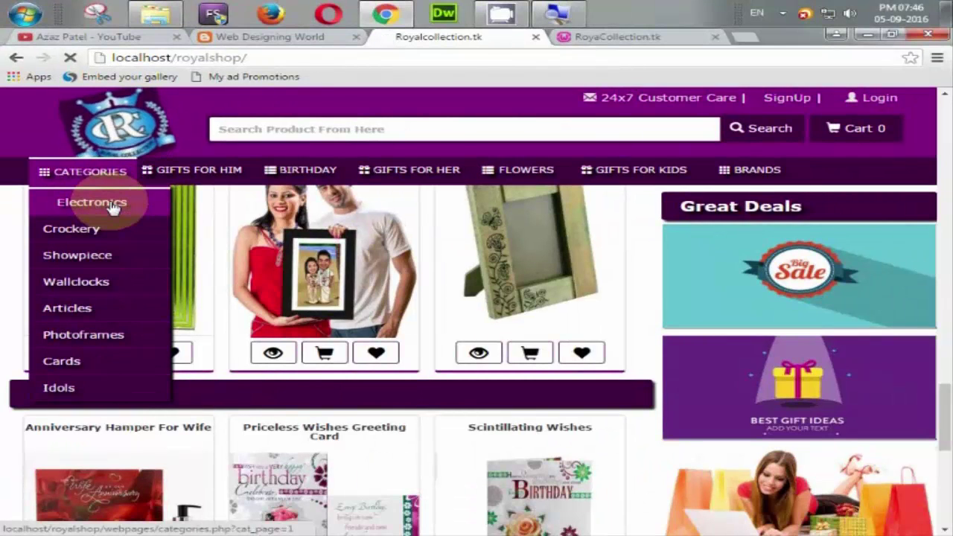
pyautogui.click(111, 207)
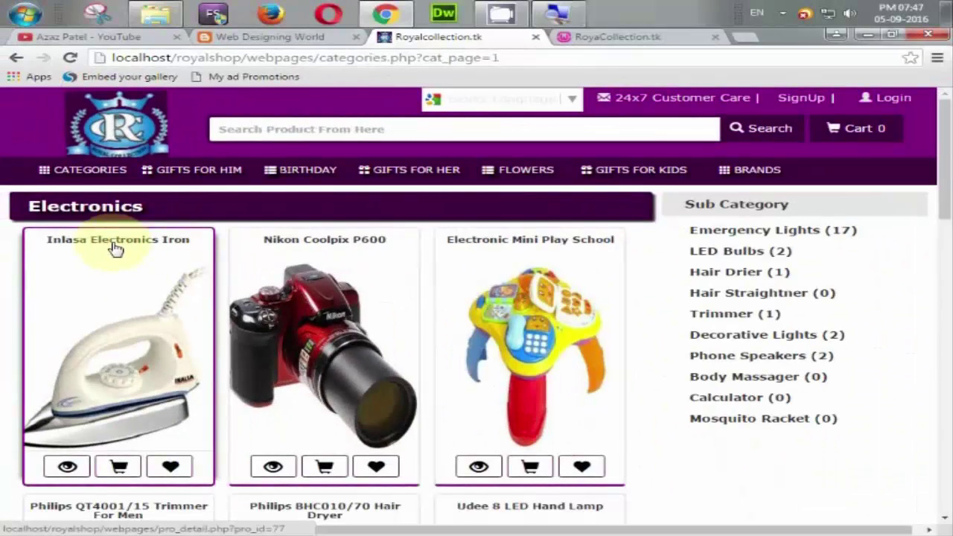
pyautogui.scroll(-13, 205, 350)
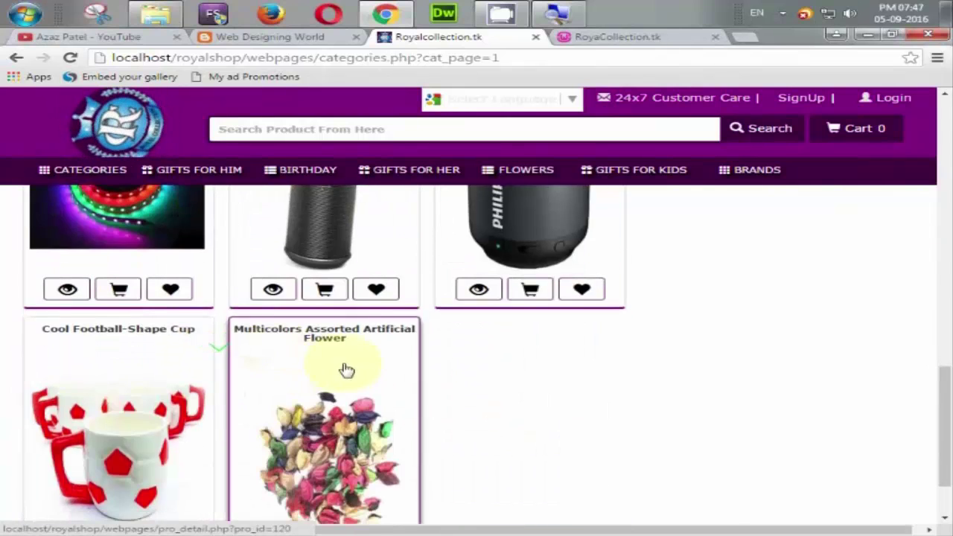
pyautogui.scroll(13, 346, 369)
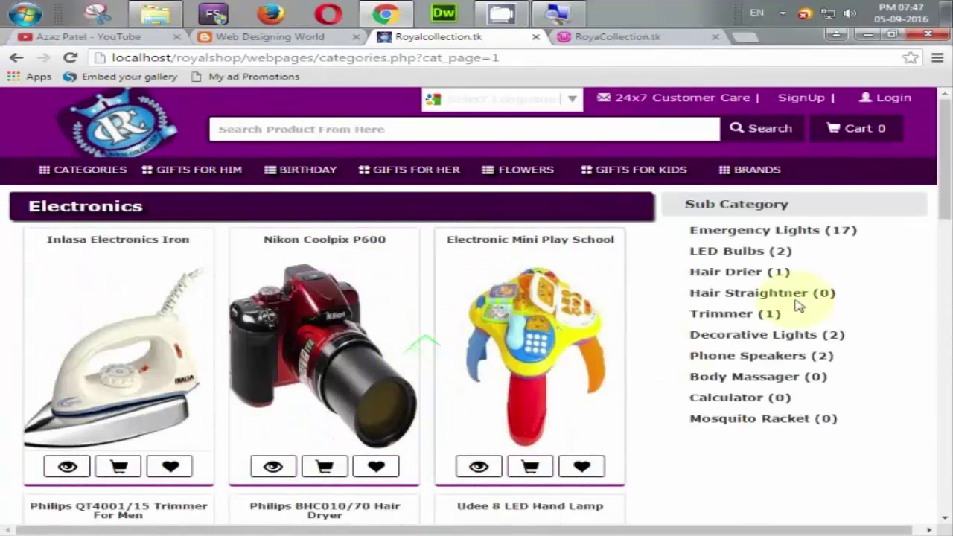
# Highlight the Electronics heading above the category's products.
pyautogui.moveTo(59, 206); pyautogui.dragTo(169, 208)
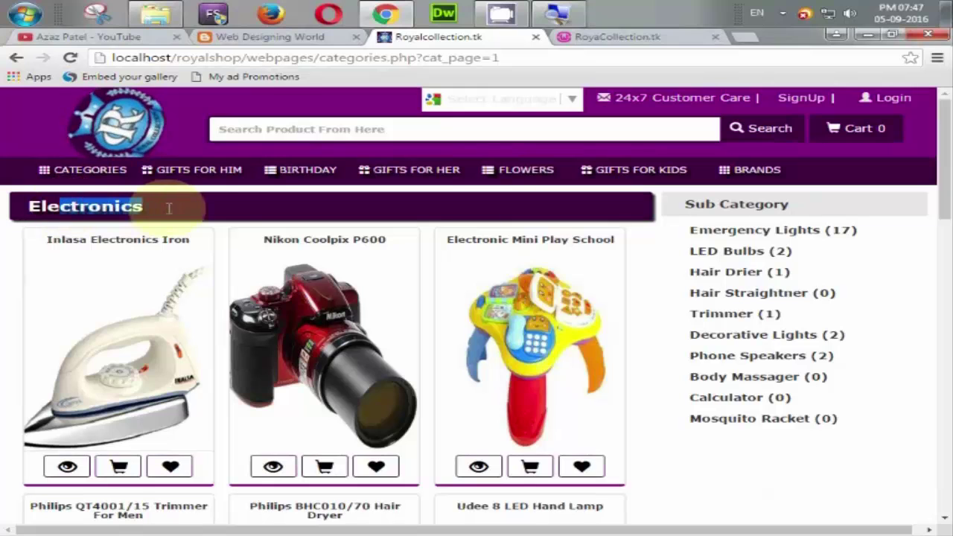
pyautogui.click(336, 206)
pyautogui.doubleClick(52, 206)
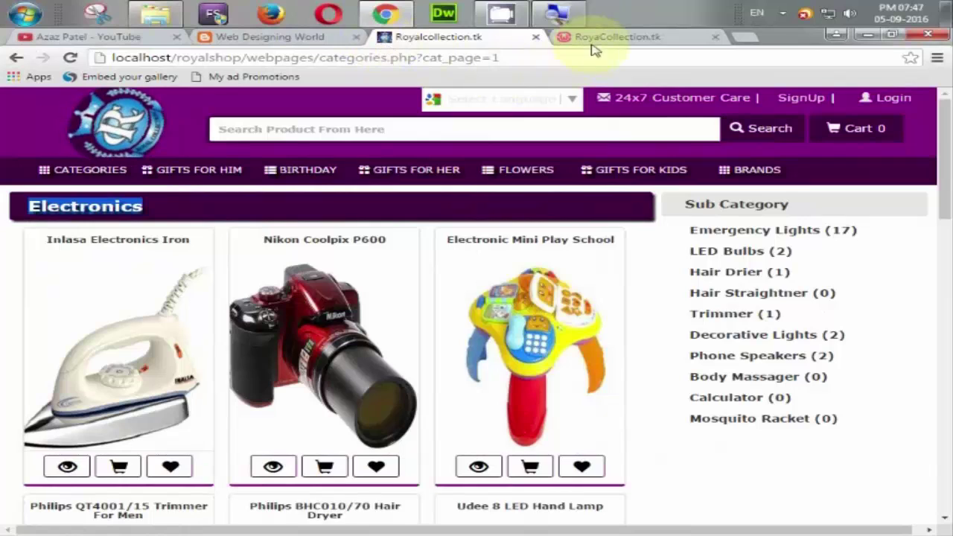
# Open the admin panel's list of out-of-stock products and view the edit form of the Multicolors Assorted Artificial Flower.
pyautogui.click(800, 41)
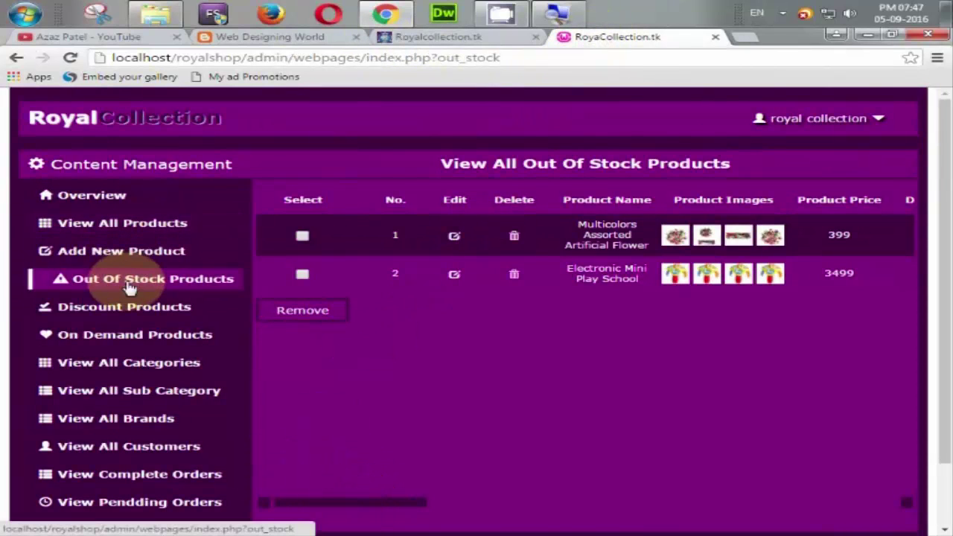
pyautogui.moveTo(636, 224); pyautogui.dragTo(593, 224)
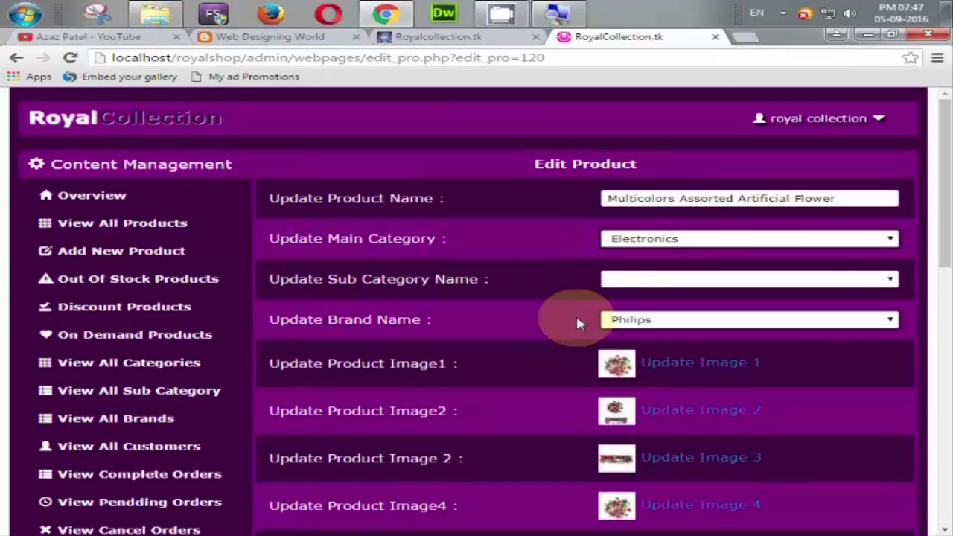
pyautogui.click(16, 58)
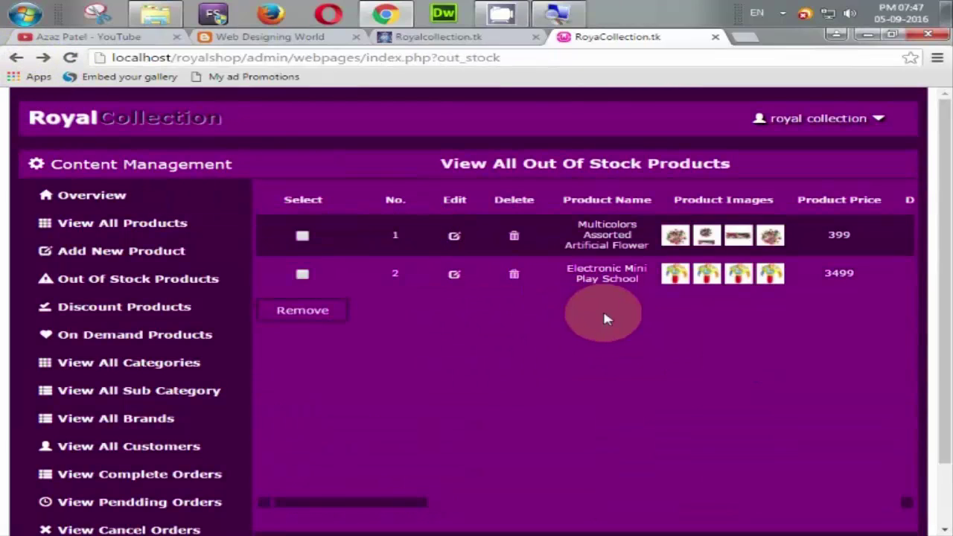
# Find the Multicolors Assorted Artificial Flower in the storefront's Electronics category and check the stock status on its detail page.
pyautogui.click(409, 36)
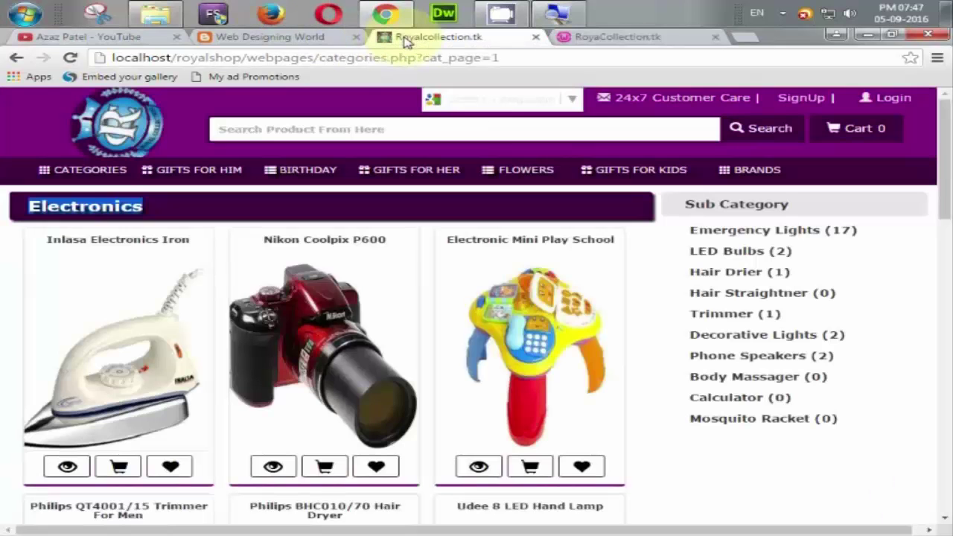
pyautogui.scroll(-1, 497, 293)
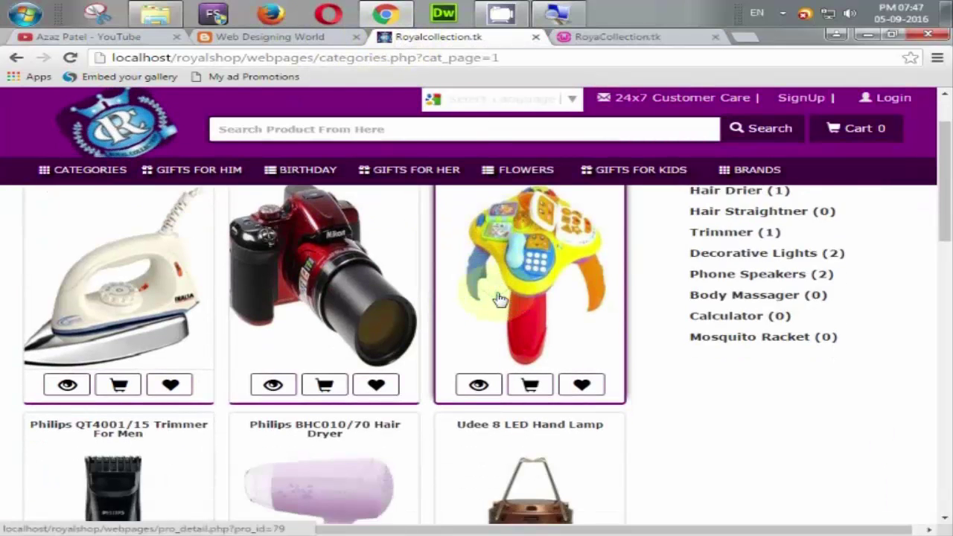
pyautogui.scroll(-3, 476, 302)
pyautogui.scroll(-2, 447, 302)
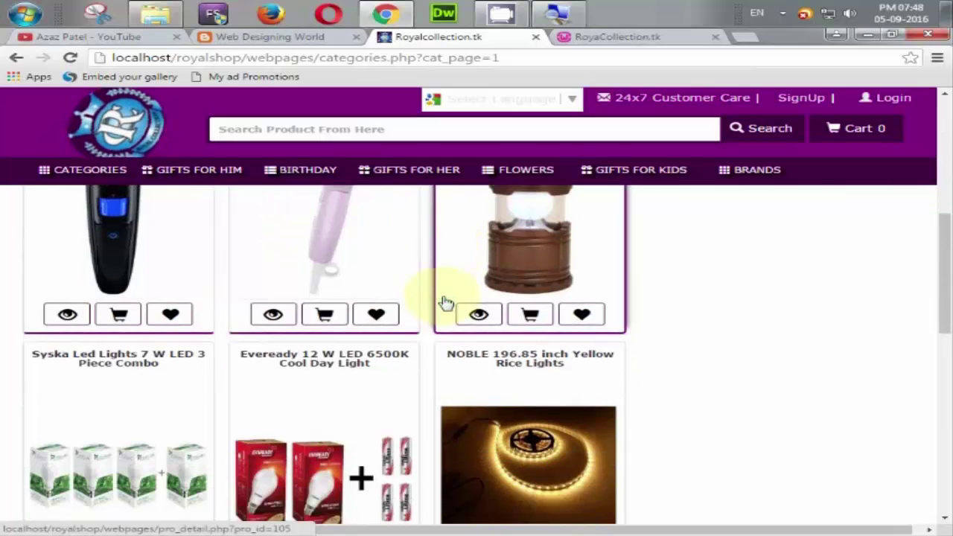
pyautogui.scroll(-2, 443, 309)
pyautogui.scroll(-4, 440, 312)
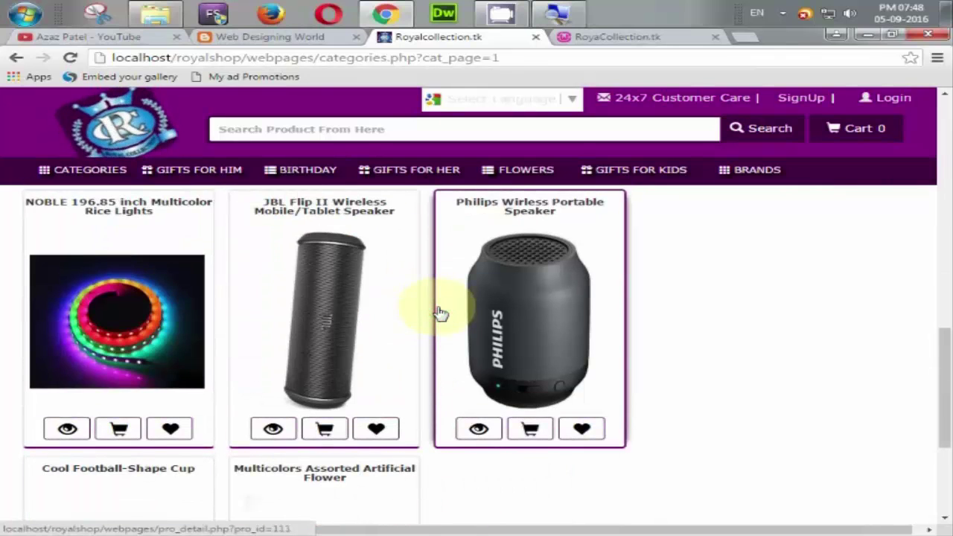
pyautogui.scroll(-1, 440, 312)
pyautogui.scroll(-1, 440, 312)
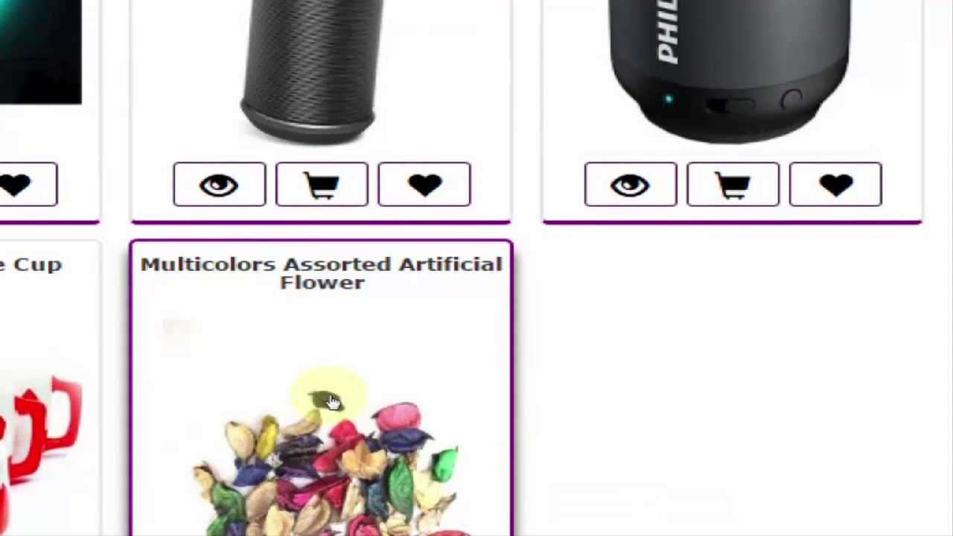
pyautogui.click(331, 401)
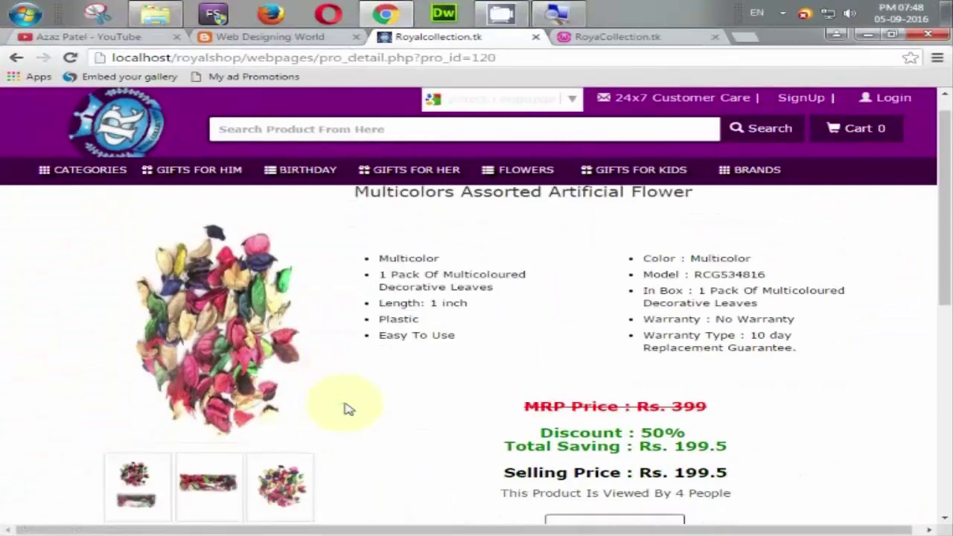
pyautogui.scroll(-3, 346, 408)
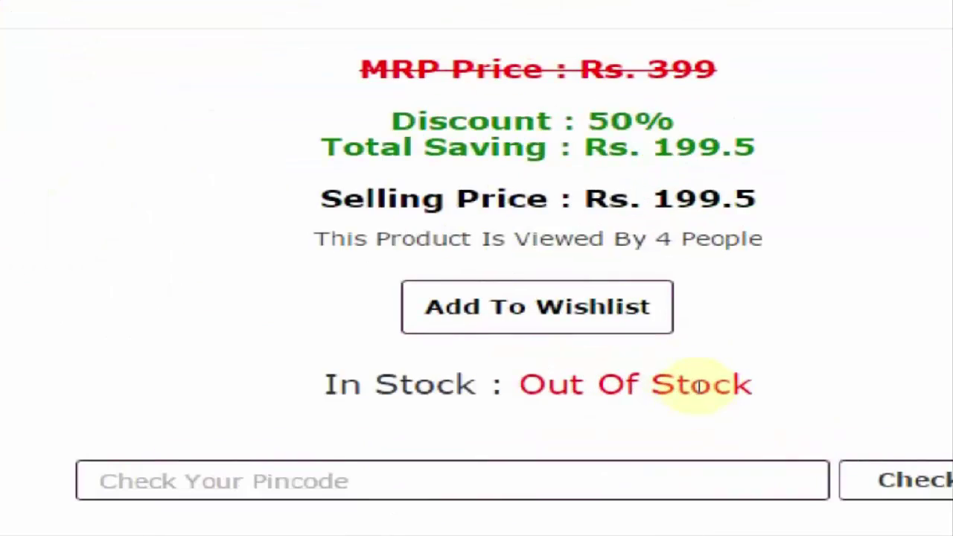
# Highlight the Out Of Stock status on the artificial flower's detail page.
pyautogui.moveTo(469, 385); pyautogui.dragTo(588, 384)
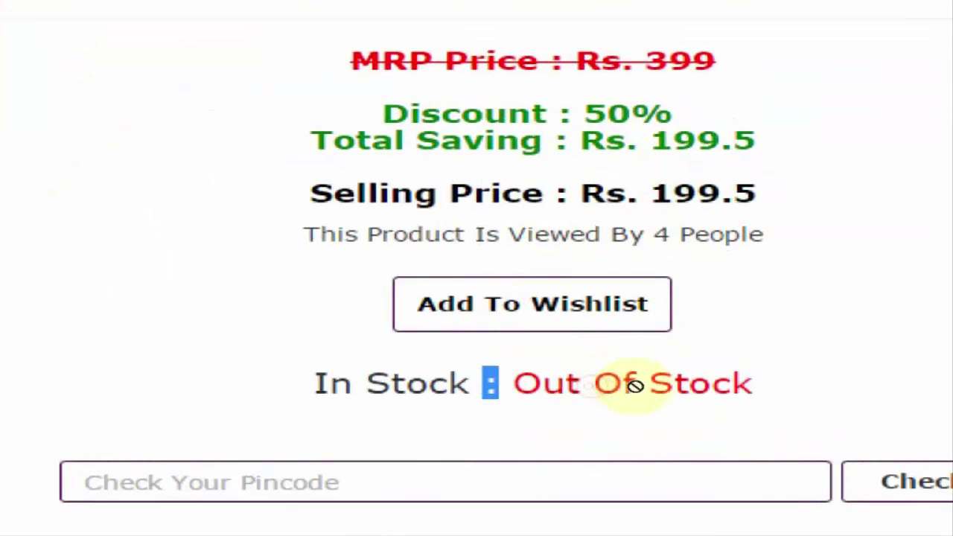
pyautogui.moveTo(753, 384); pyautogui.dragTo(615, 384)
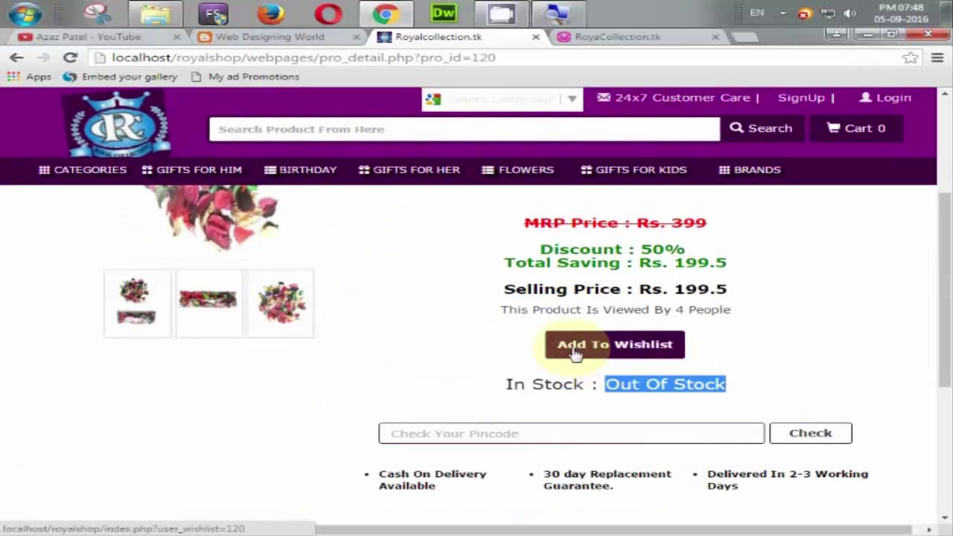
# Open the admin panel's list of discount products and look through its entries.
pyautogui.click(596, 36)
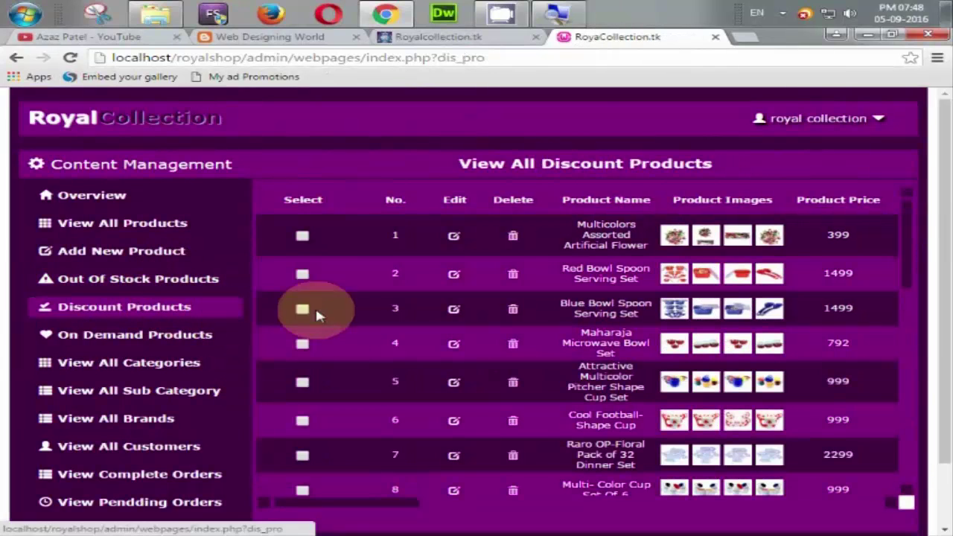
pyautogui.scroll(-4, 404, 276)
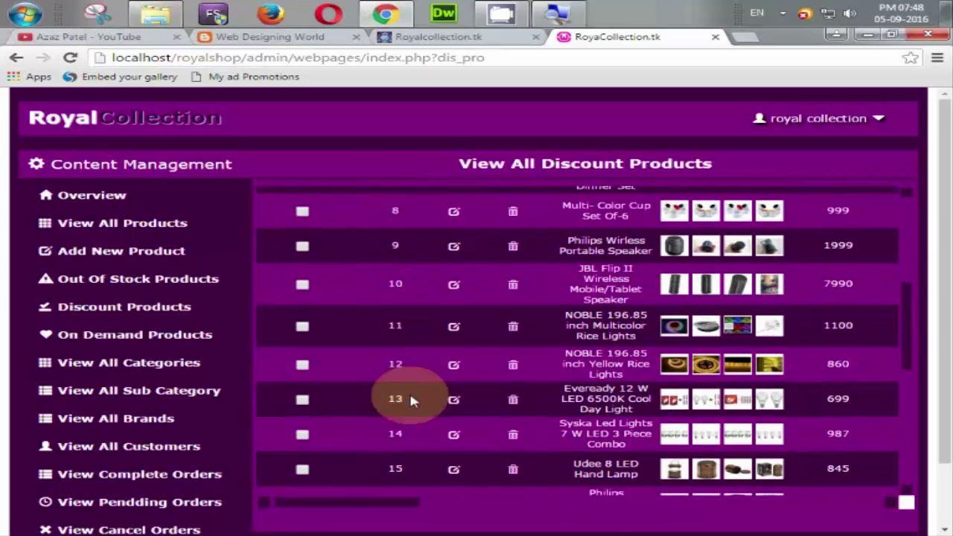
pyautogui.scroll(4, 397, 341)
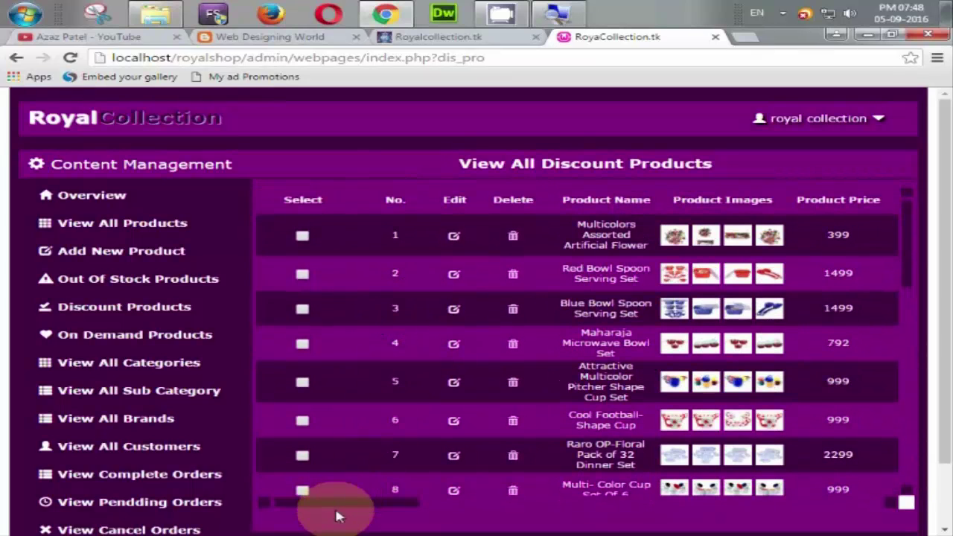
pyautogui.moveTo(327, 509); pyautogui.dragTo(287, 509)
# Open the admin panel's list of on-demand products and look over its entries.
pyautogui.click(454, 238)
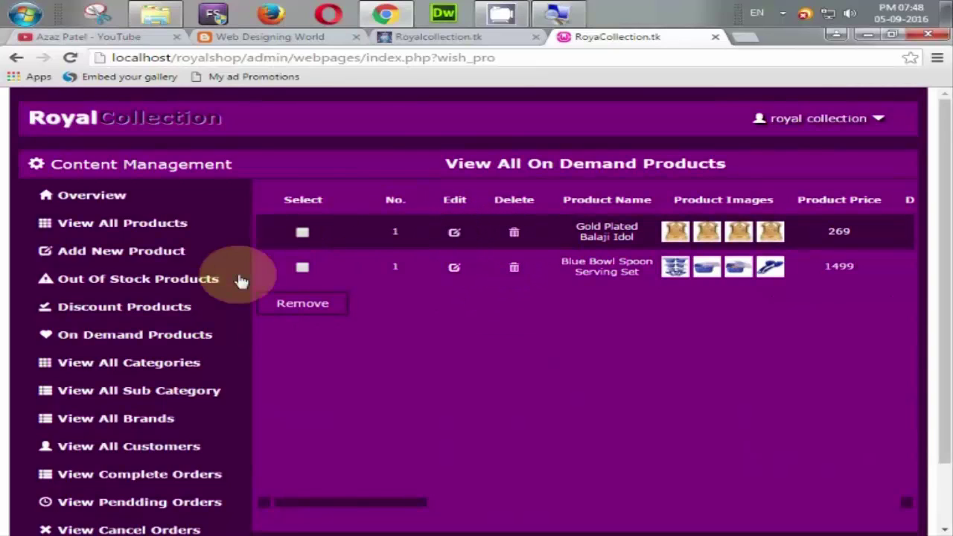
pyautogui.moveTo(486, 236); pyautogui.dragTo(432, 297)
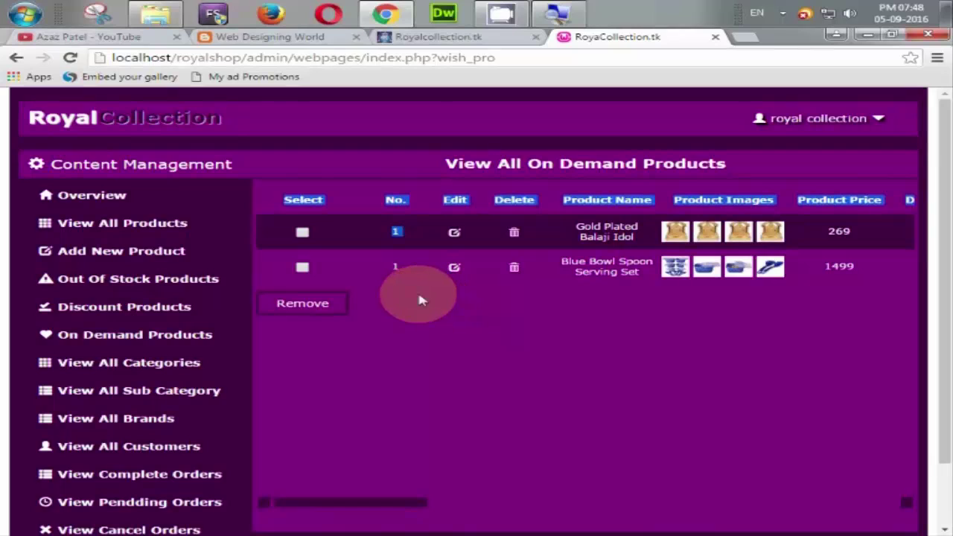
pyautogui.click(419, 300)
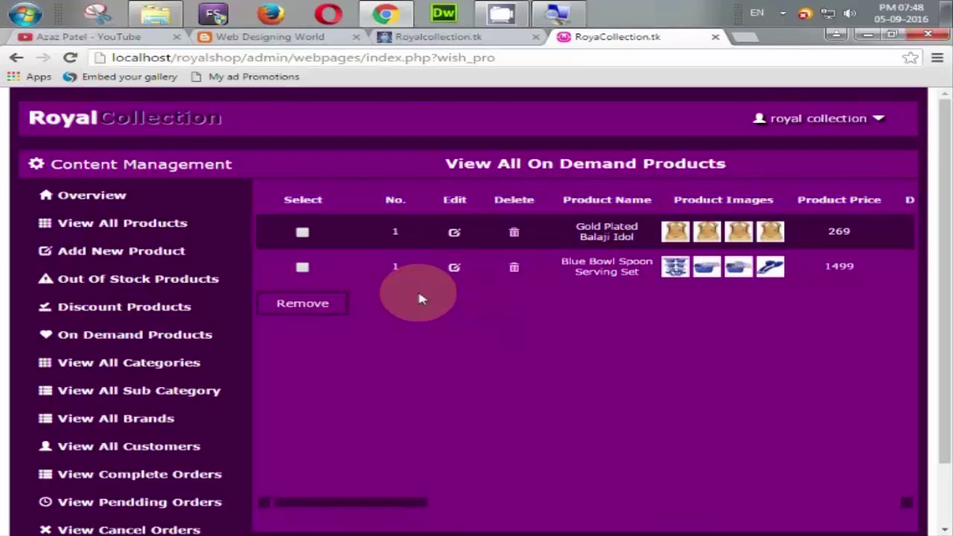
# Look through the list of all product categories and return to the admin overview.
pyautogui.click(134, 368)
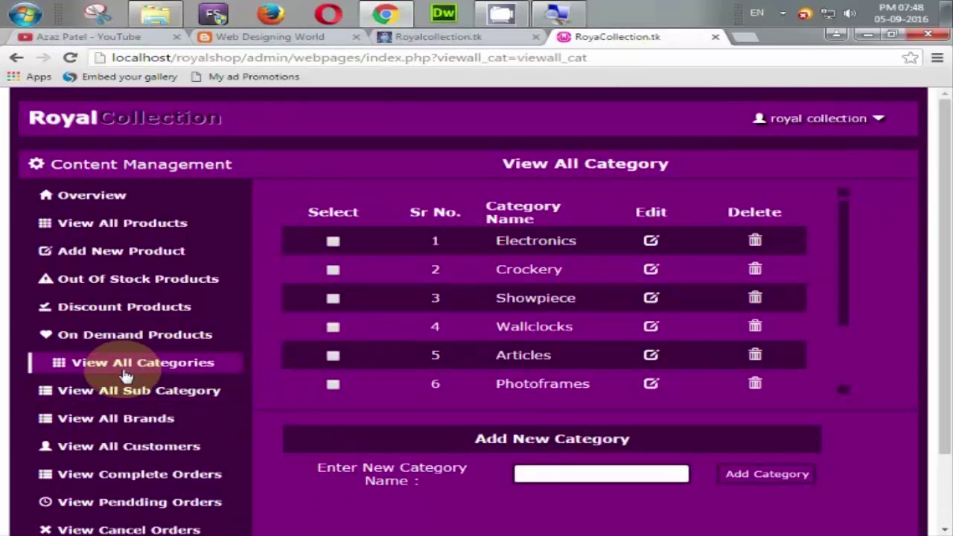
pyautogui.scroll(-2, 335, 359)
pyautogui.scroll(2, 350, 350)
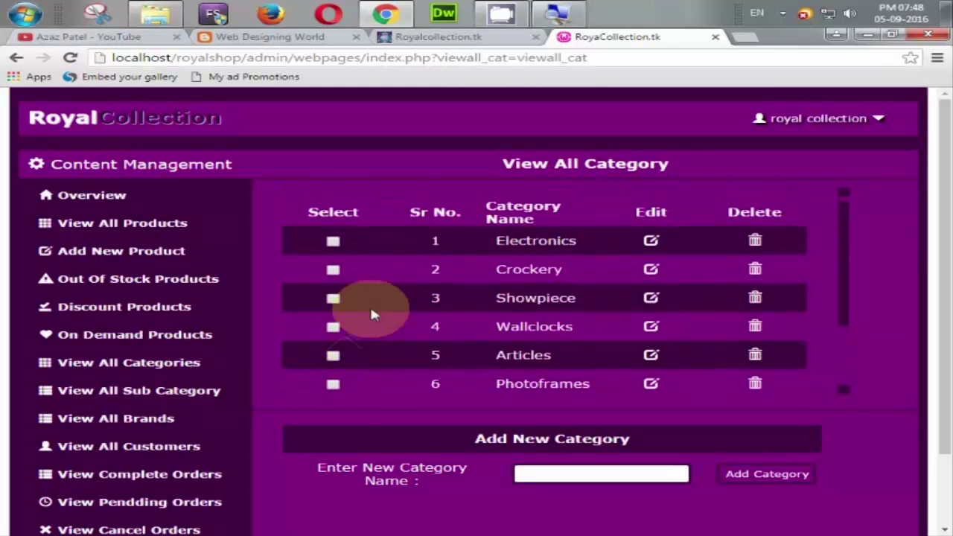
pyautogui.scroll(-2, 421, 302)
pyautogui.scroll(2, 419, 305)
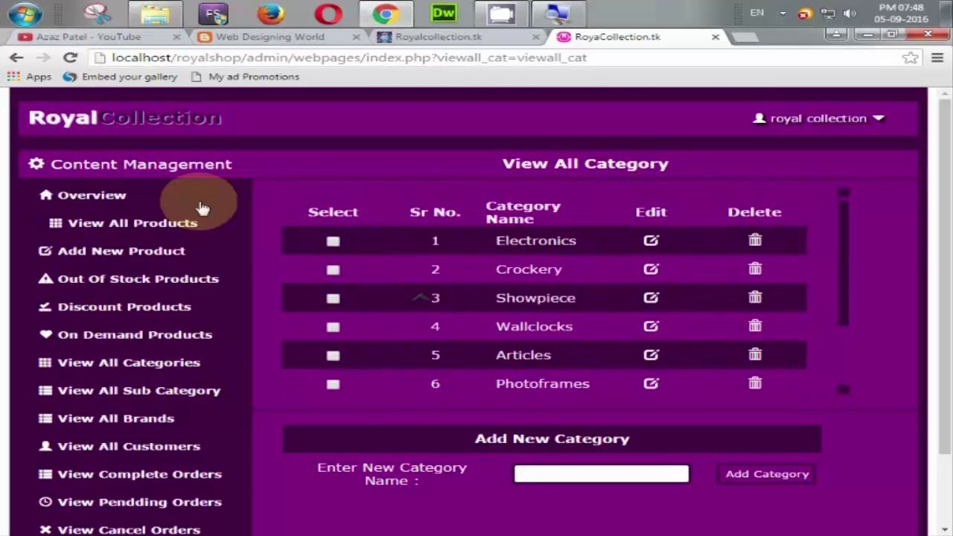
pyautogui.click(158, 197)
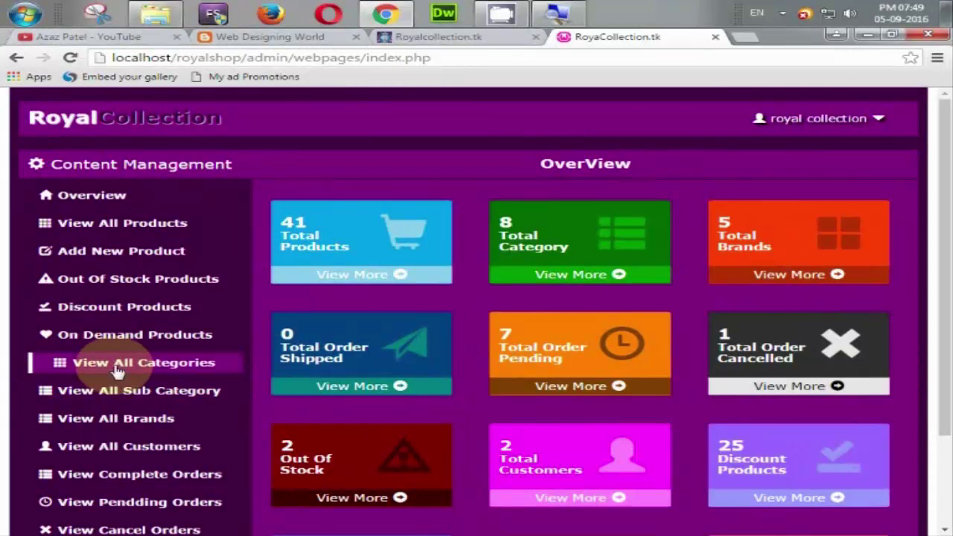
# Add a new product category named Mobile and check for it at the end of the category list.
pyautogui.click(59, 364)
pyautogui.scroll(-2, 503, 453)
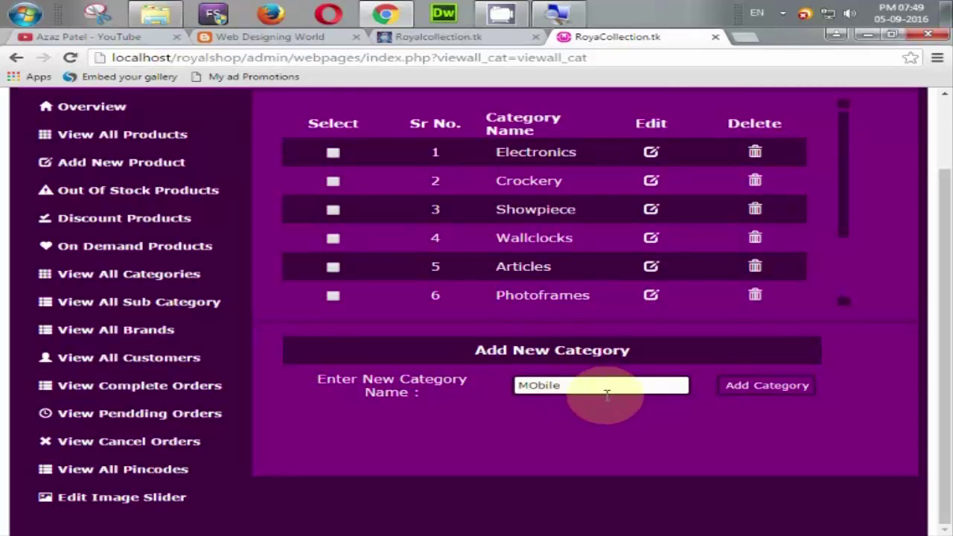
pyautogui.moveTo(604, 387); pyautogui.dragTo(525, 387)
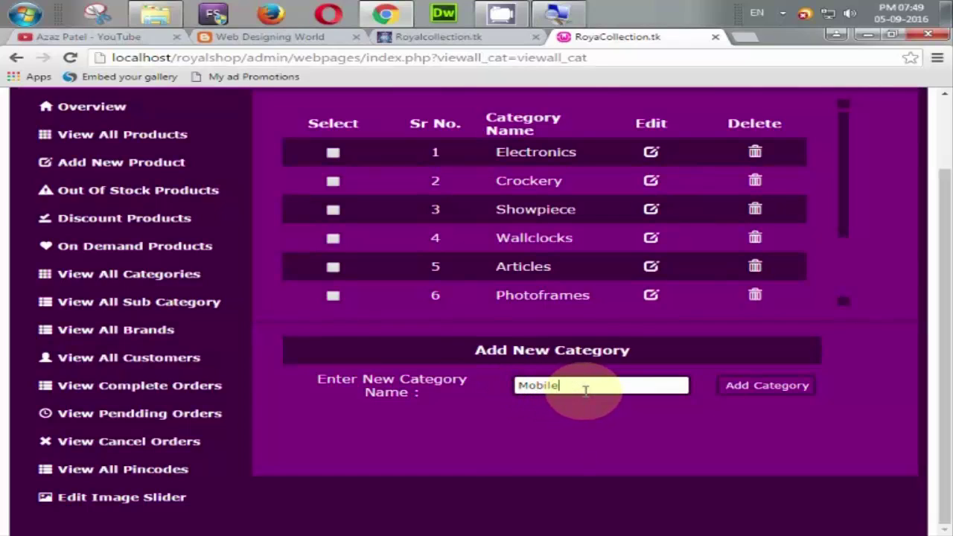
pyautogui.click(753, 393)
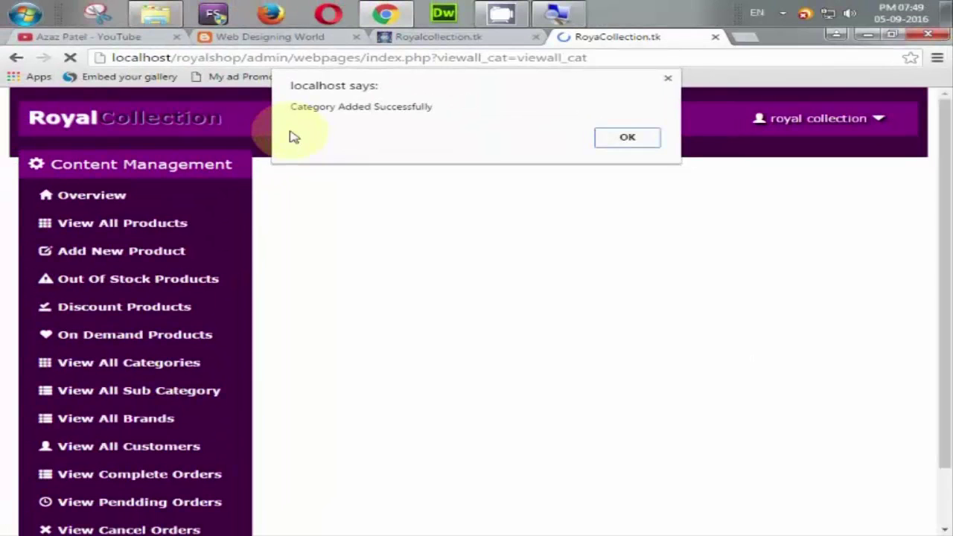
pyautogui.click(608, 136)
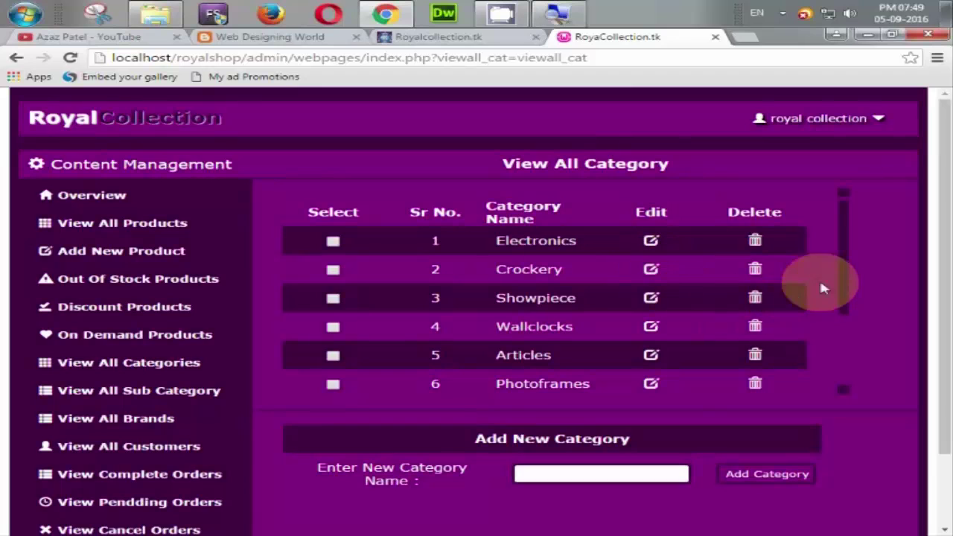
pyautogui.moveTo(848, 265); pyautogui.dragTo(859, 351)
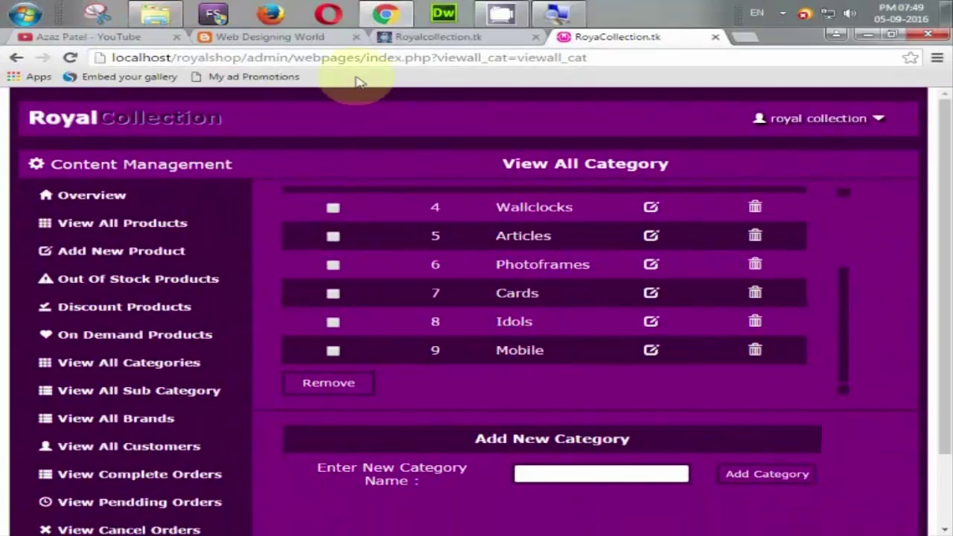
# Switch to the storefront's home page and check its category menu for the new Mobile category.
pyautogui.click(436, 36)
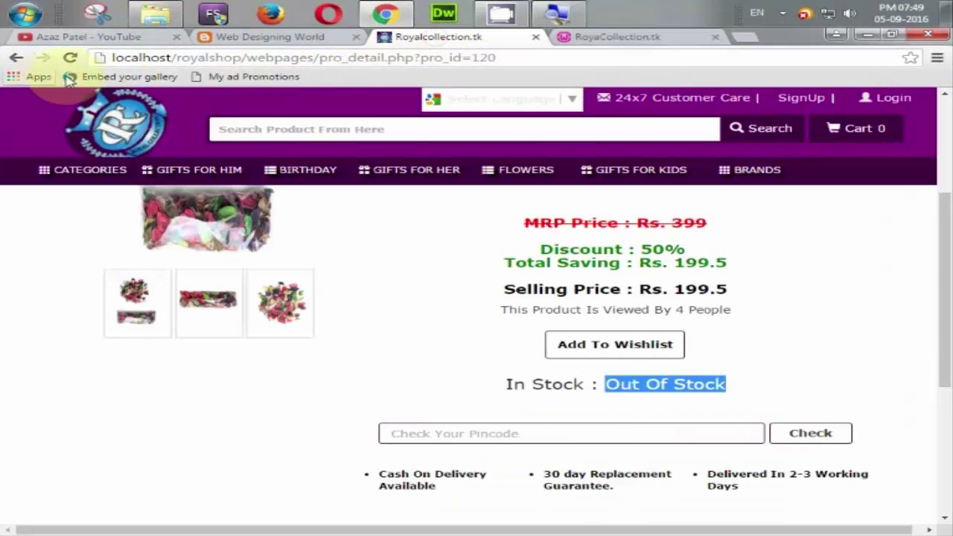
pyautogui.click(89, 167)
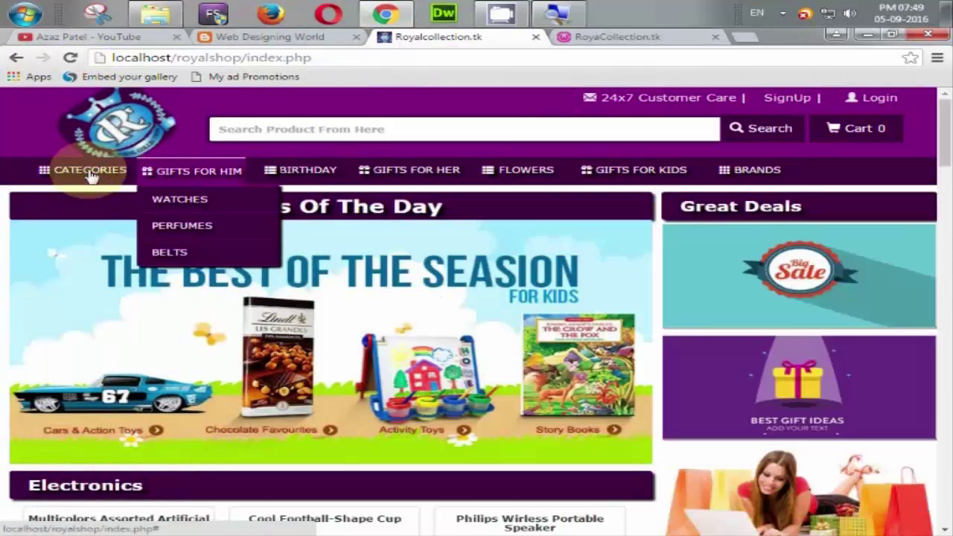
pyautogui.moveTo(90, 173)
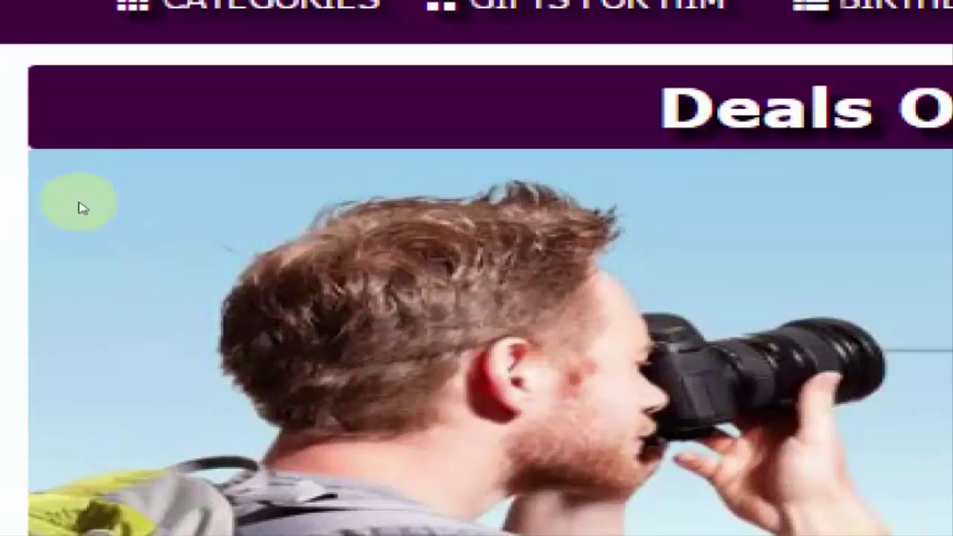
pyautogui.moveTo(75, 107)
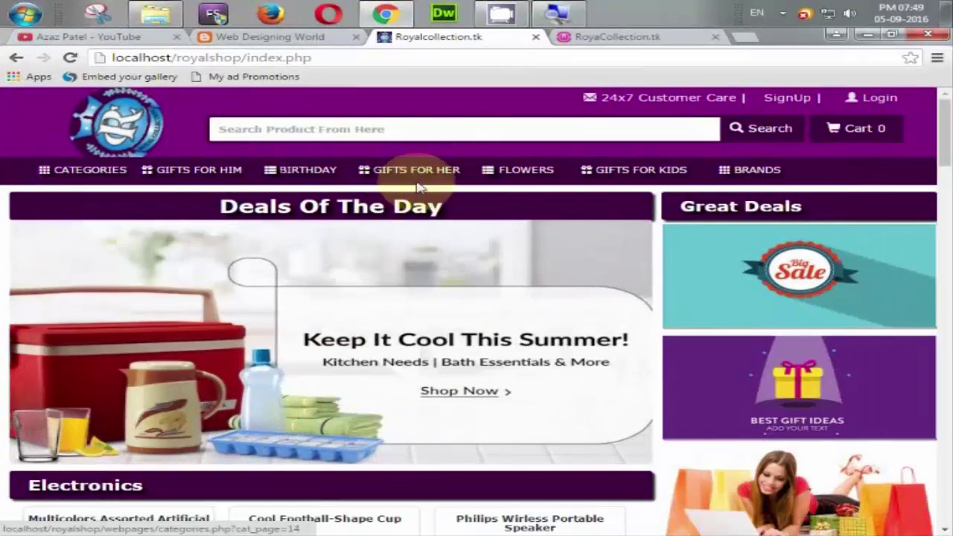
# Delete the Mobile category from the admin panel's category list and confirm the deletion.
pyautogui.click(588, 41)
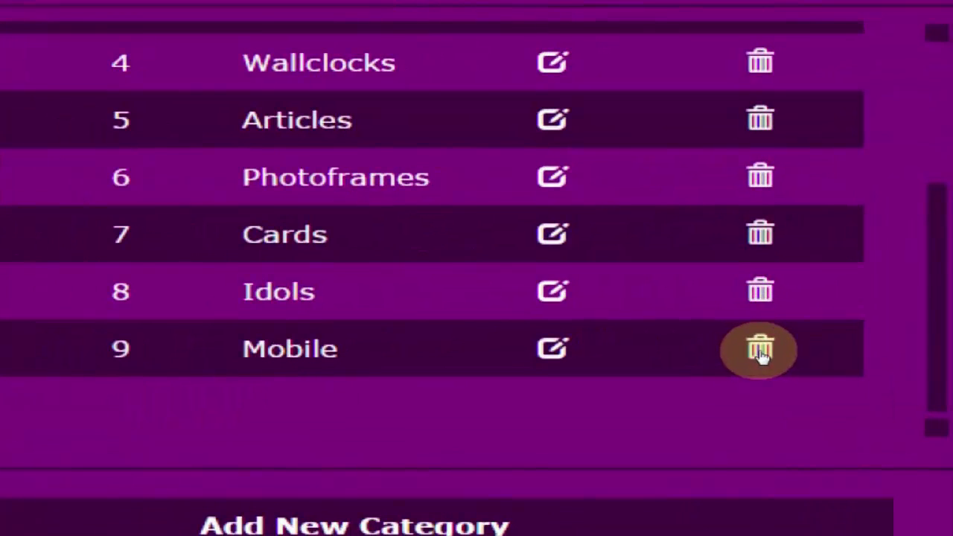
pyautogui.click(760, 351)
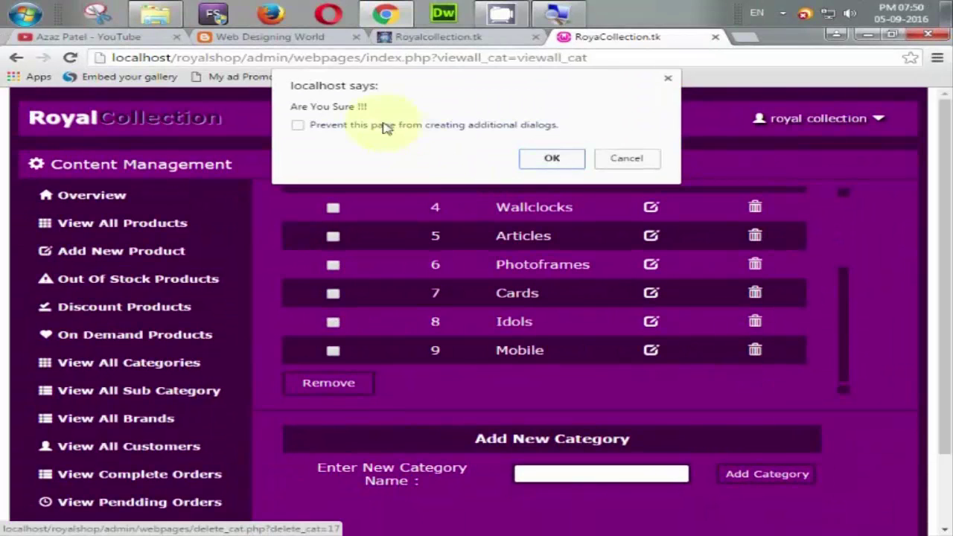
pyautogui.click(528, 158)
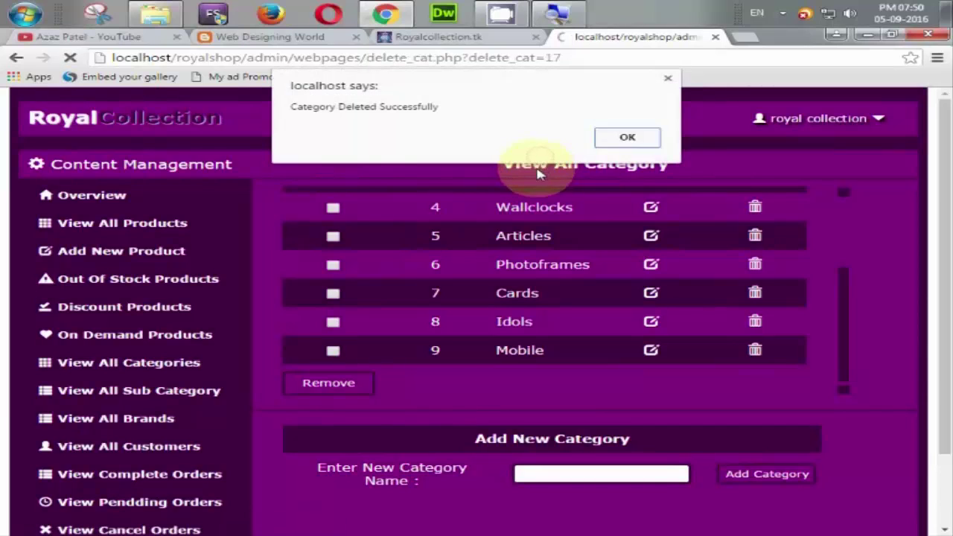
pyautogui.click(628, 138)
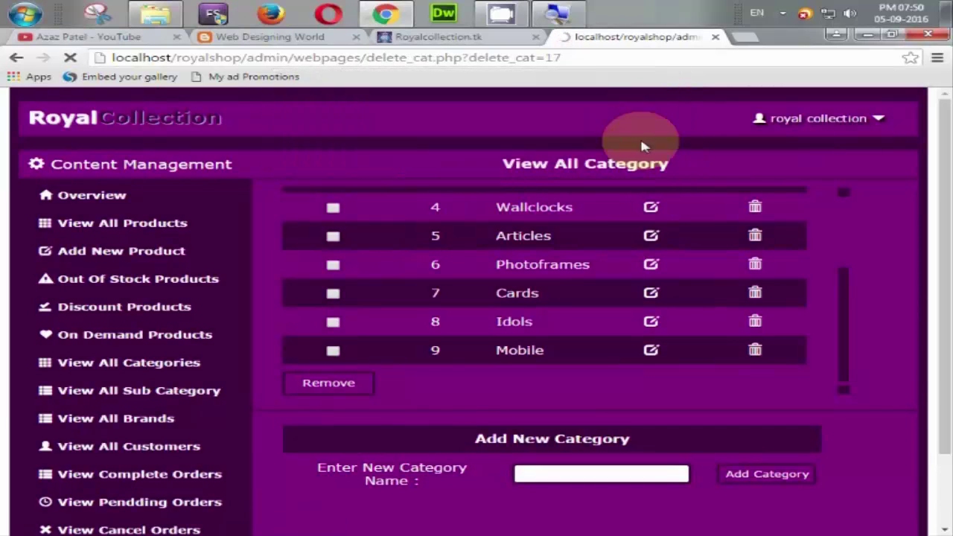
# Reload the storefront's home page and check its category menu after the Mobile deletion.
pyautogui.click(438, 37)
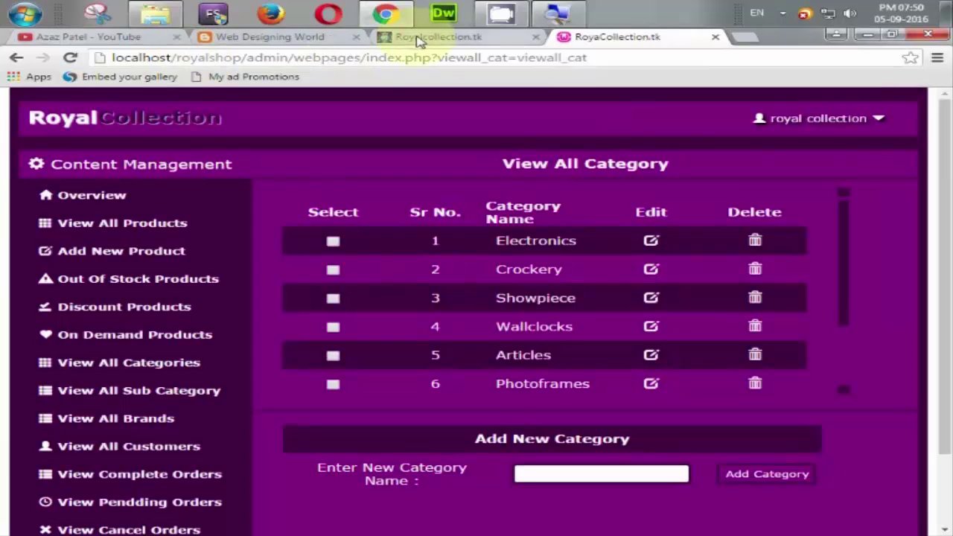
pyautogui.click(70, 57)
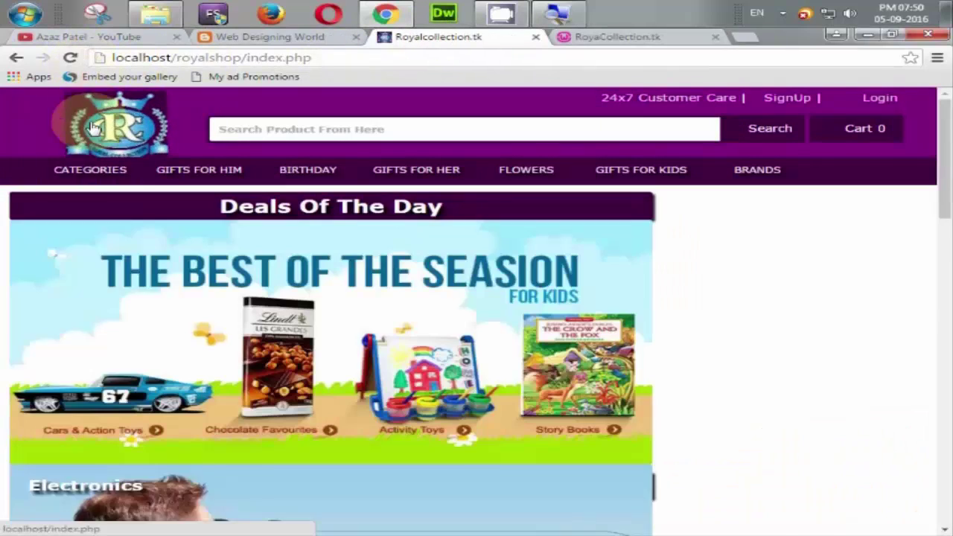
pyautogui.click(93, 173)
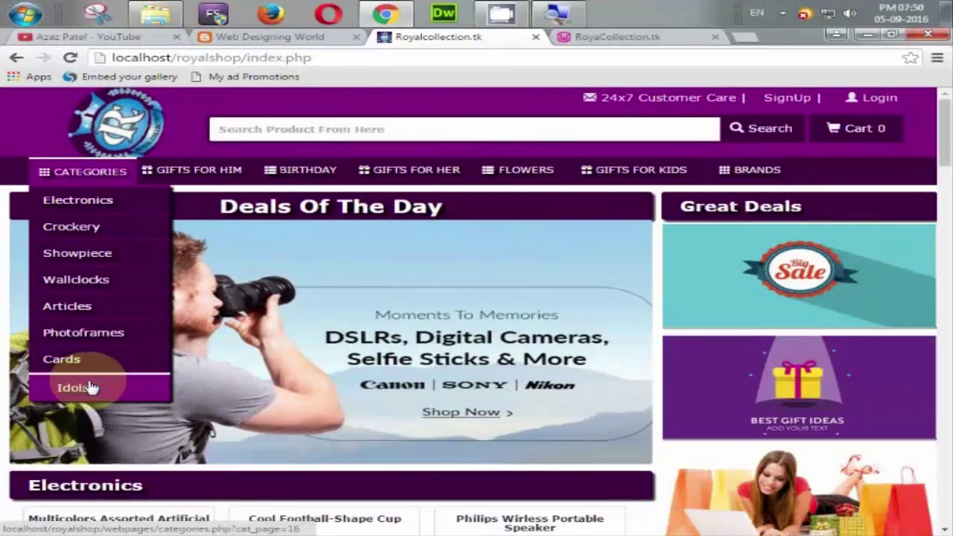
# Open the admin panel's list of all sub categories and look through its entries.
pyautogui.click(584, 38)
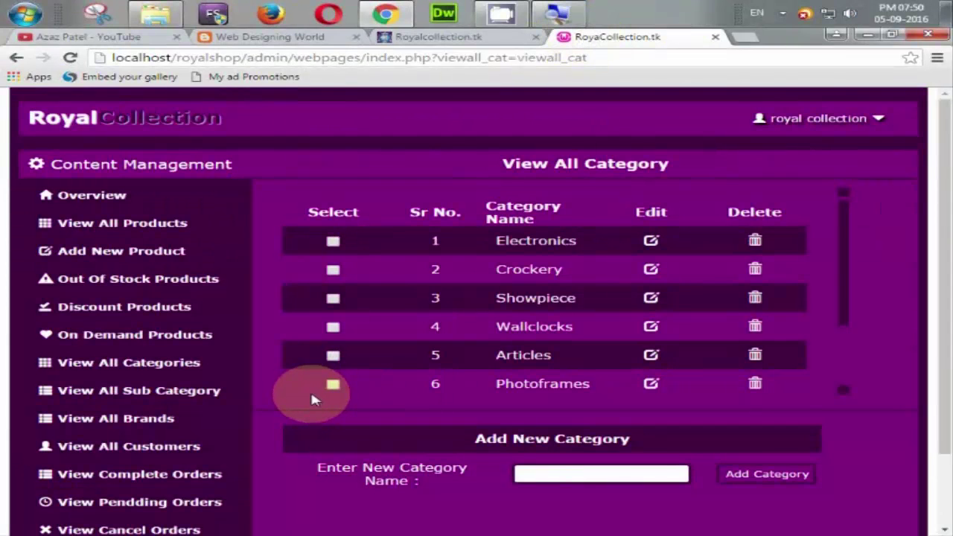
pyautogui.click(162, 397)
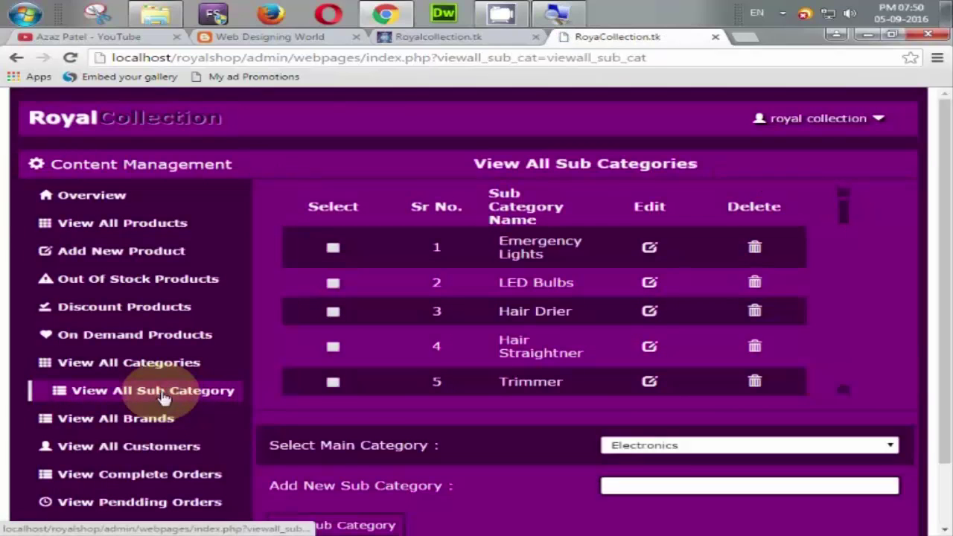
pyautogui.scroll(-3, 521, 268)
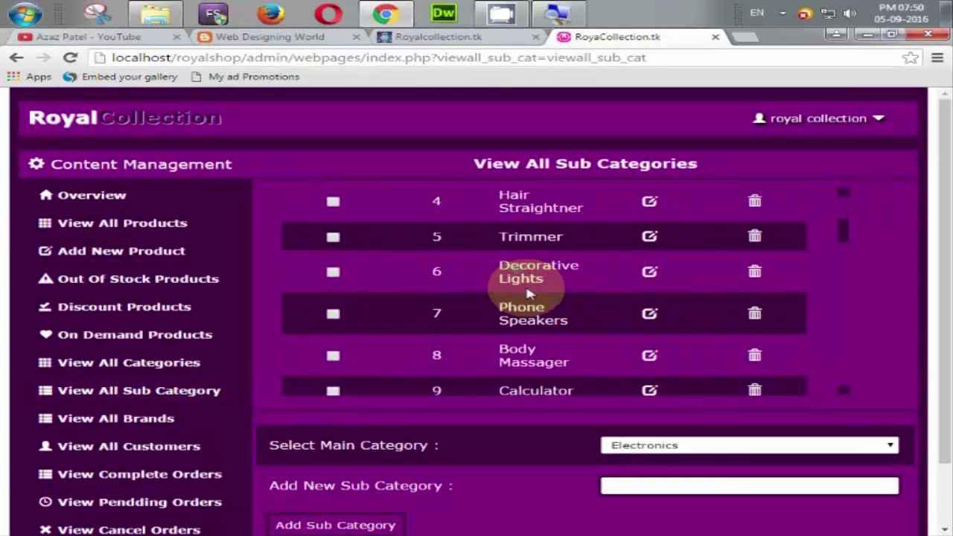
pyautogui.scroll(-3, 528, 294)
pyautogui.scroll(-2, 941, 312)
pyautogui.scroll(-3, 690, 254)
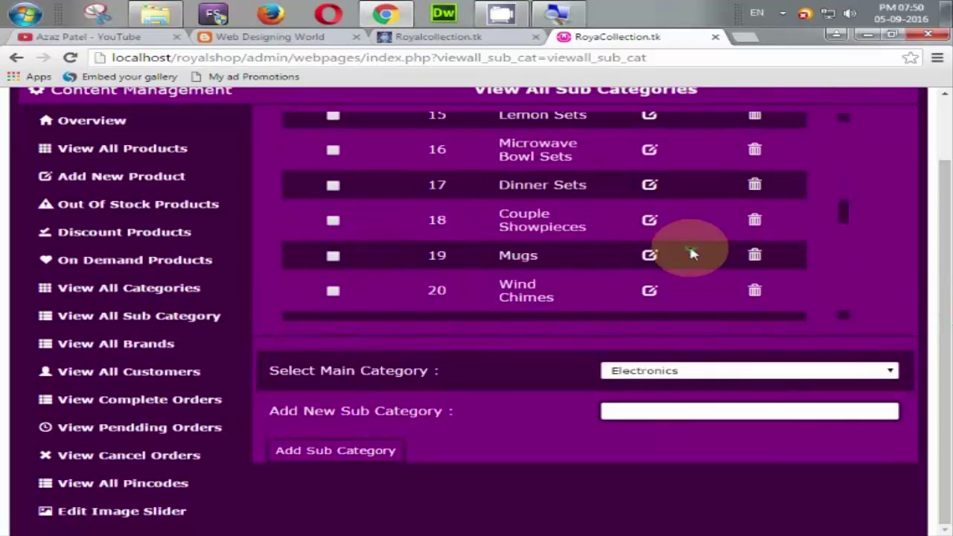
pyautogui.scroll(-2, 691, 257)
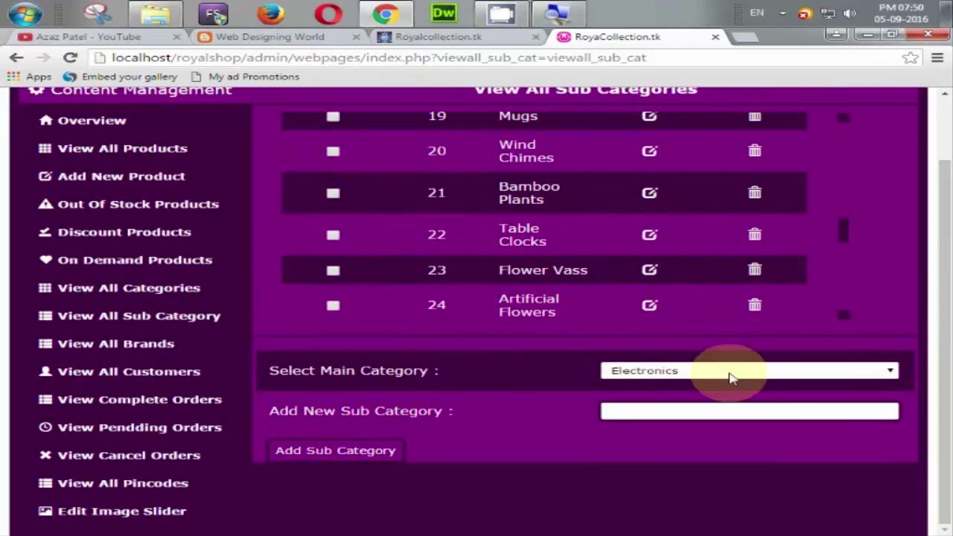
# Examine the main category choices and the name field of the form for adding a sub category.
pyautogui.click(730, 378)
pyautogui.click(726, 377)
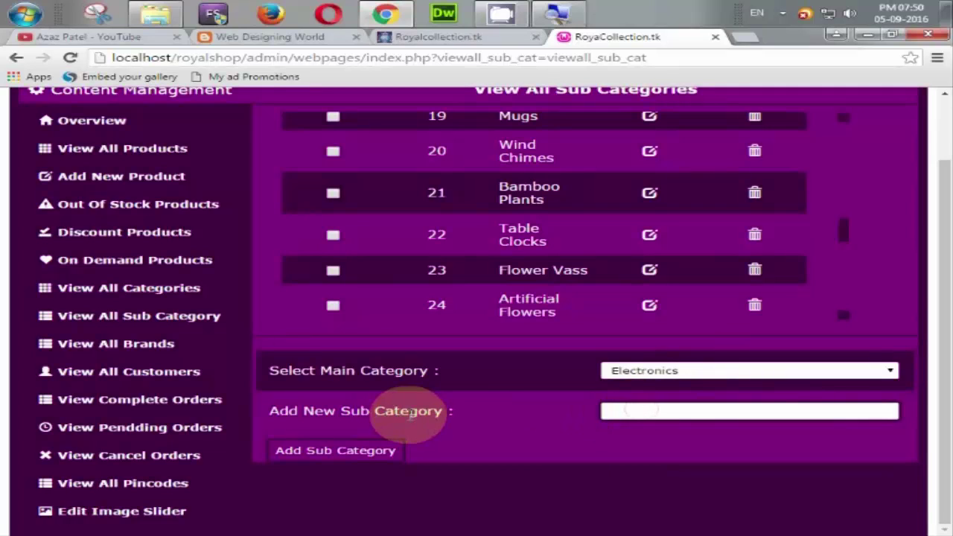
pyautogui.moveTo(378, 412); pyautogui.dragTo(479, 406)
pyautogui.click(638, 408)
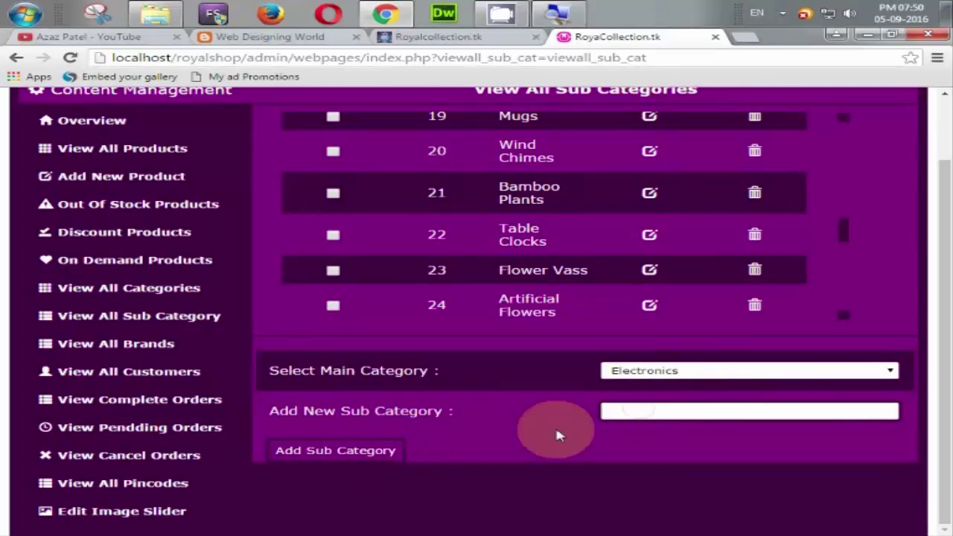
# Open the admin panel's list of all brands and look over its edit, delete and add-brand options.
pyautogui.scroll(1, 566, 435)
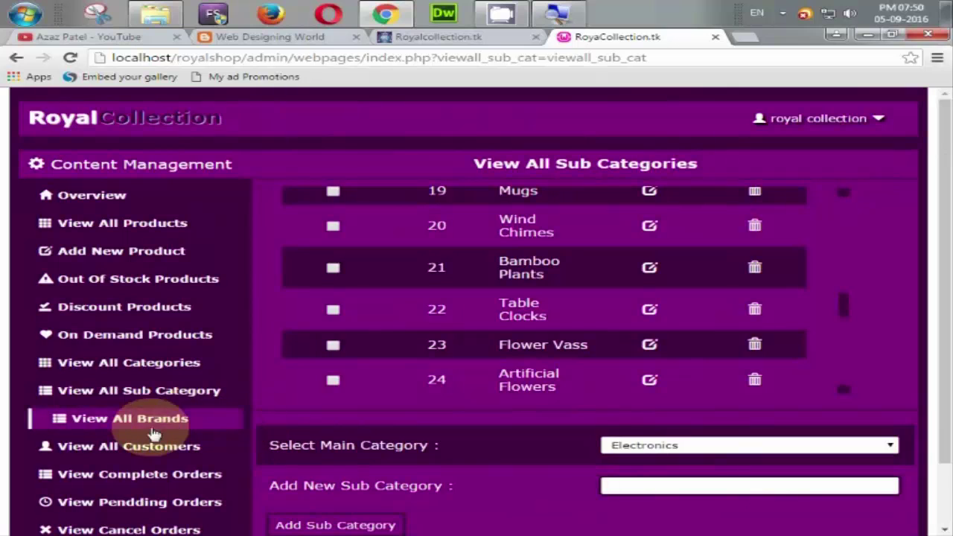
pyautogui.click(237, 422)
pyautogui.scroll(-1, 493, 334)
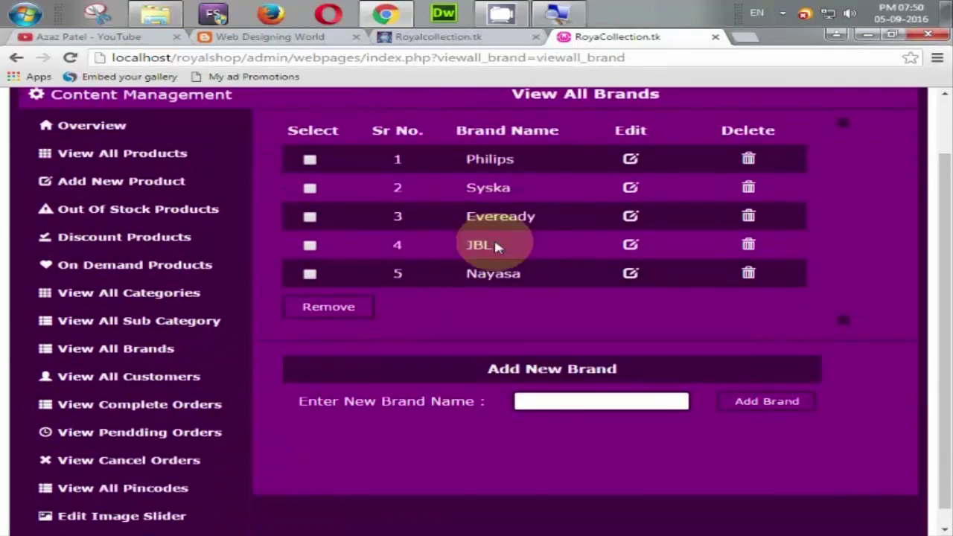
pyautogui.moveTo(474, 186); pyautogui.dragTo(795, 291)
pyautogui.click(792, 289)
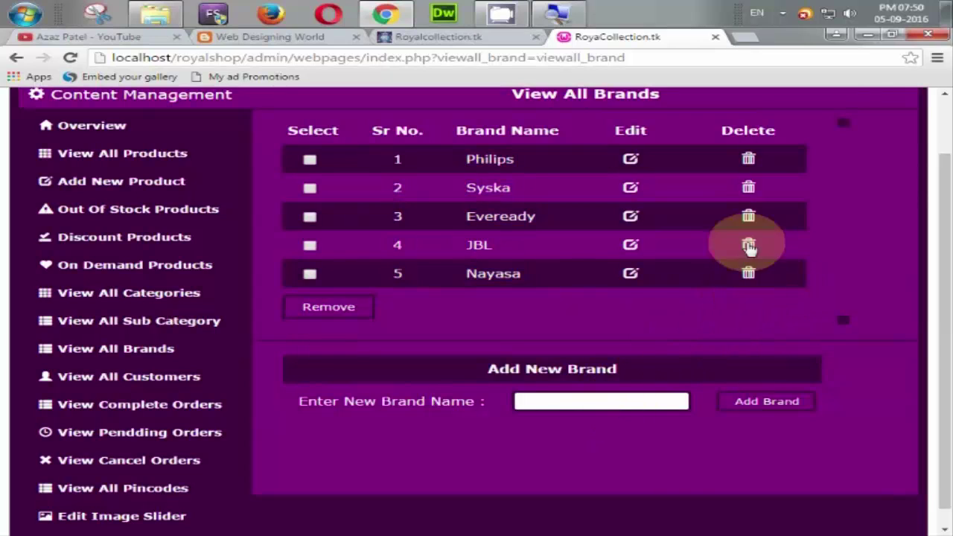
# Open the list of all customers and examine its columns across to the registration date.
pyautogui.click(145, 377)
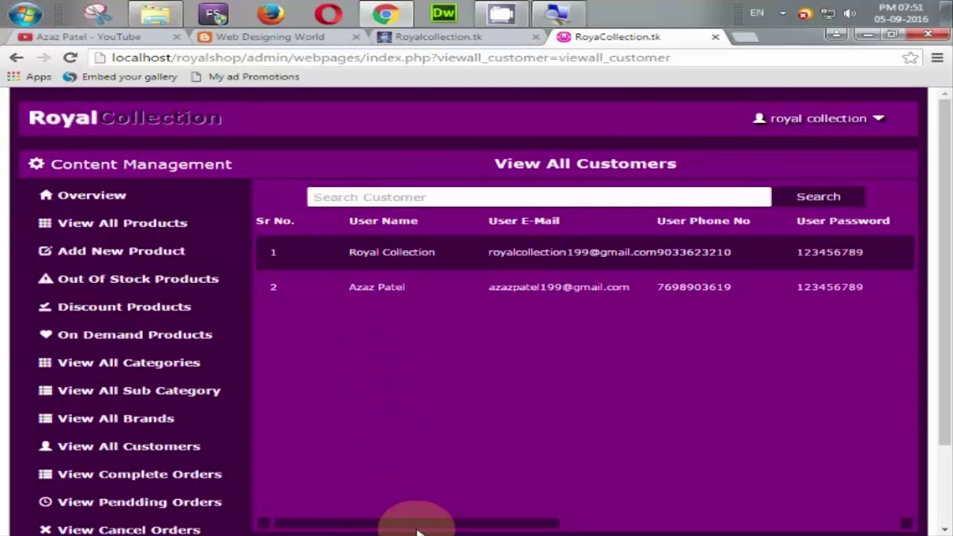
pyautogui.moveTo(419, 530); pyautogui.dragTo(803, 525)
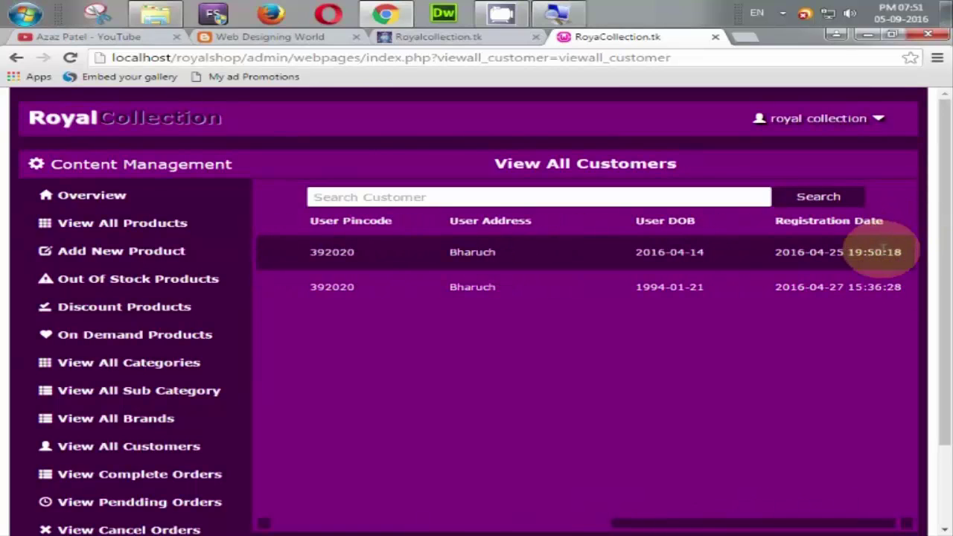
pyautogui.moveTo(887, 252); pyautogui.dragTo(753, 253)
pyautogui.click(782, 249)
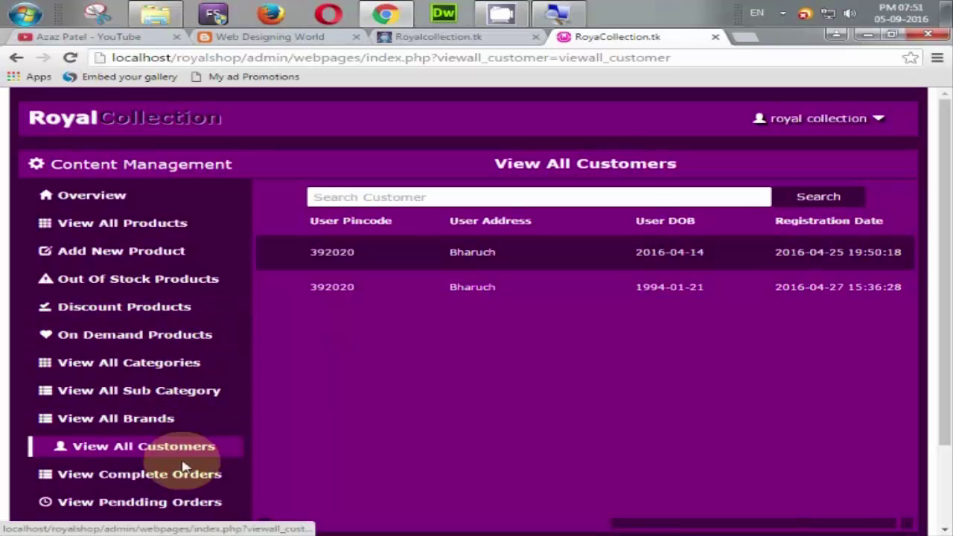
# Open the list of complete orders and look over its contents.
pyautogui.scroll(-3, 844, 425)
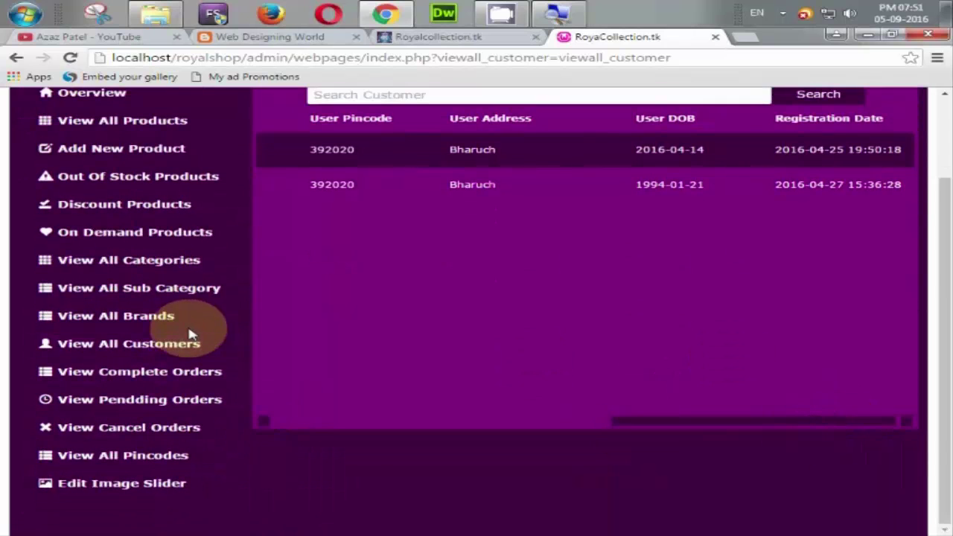
pyautogui.scroll(2, 187, 335)
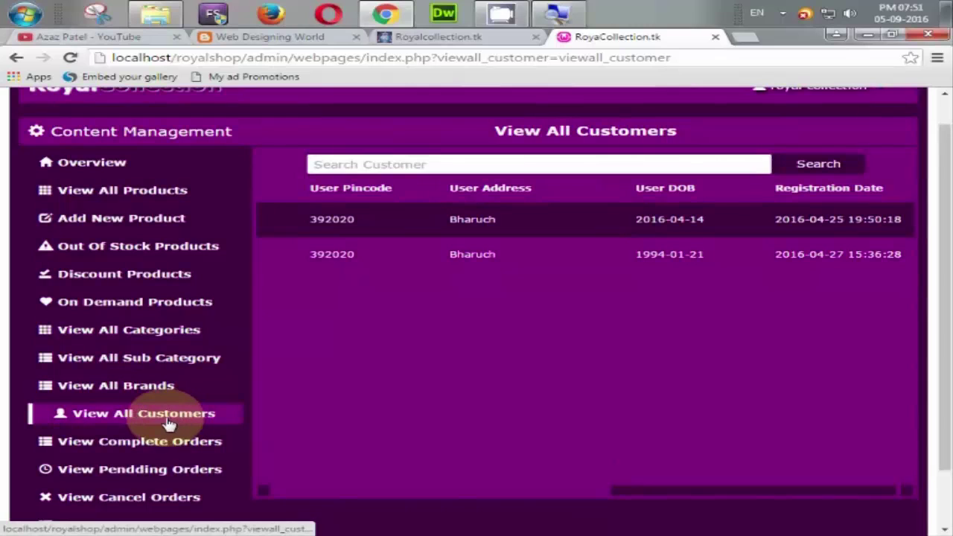
pyautogui.click(161, 444)
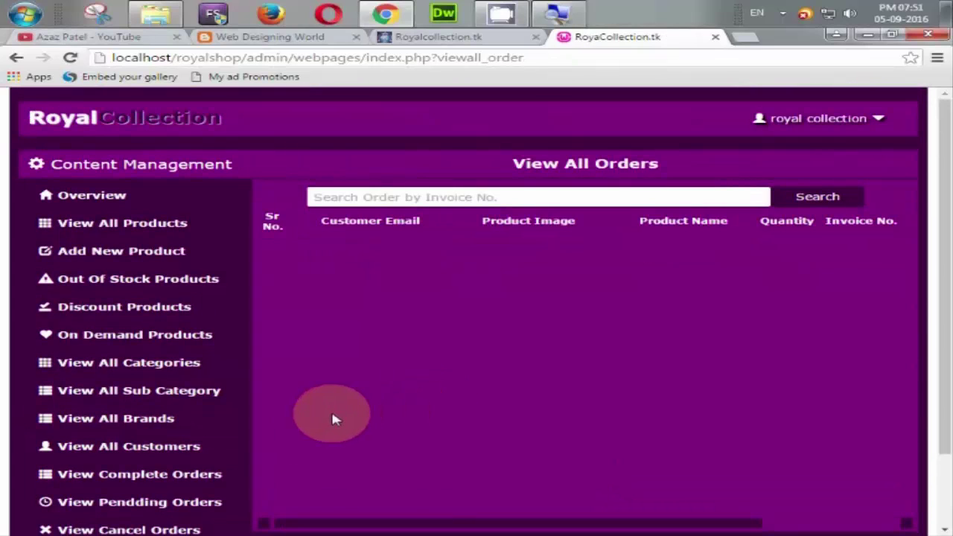
pyautogui.scroll(-3, 387, 400)
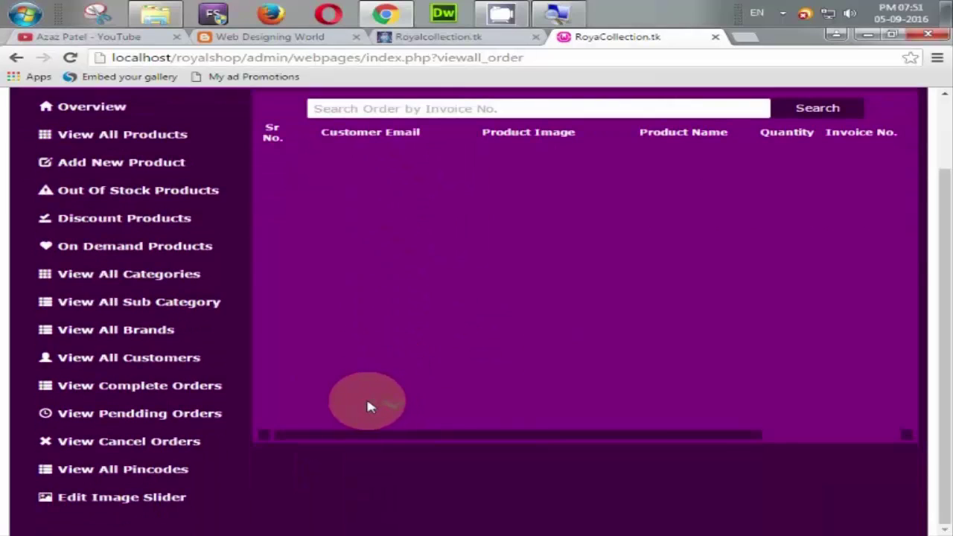
pyautogui.scroll(2, 288, 406)
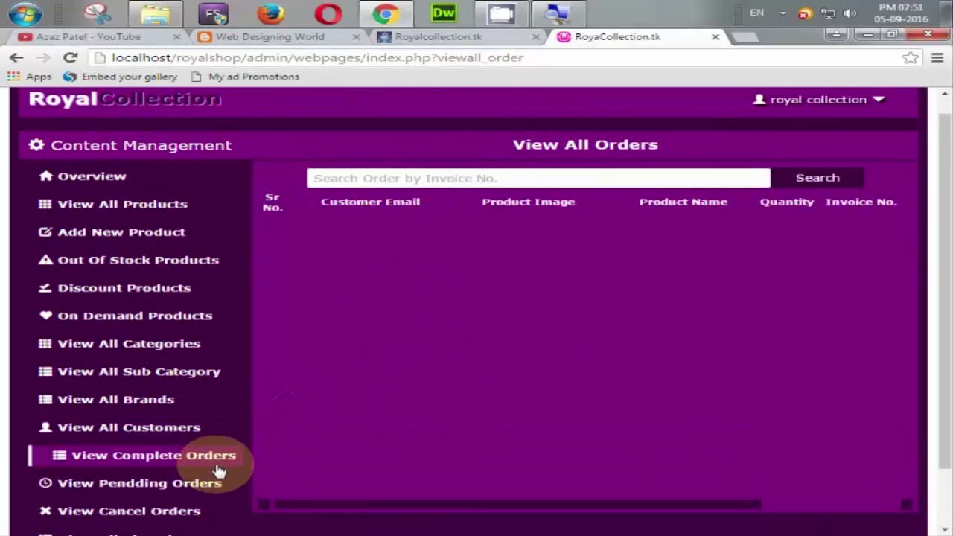
# Confirm the pending Maharaja Microwave Bowl Set order dated 2016-09-04 and review its entry in the complete orders list.
pyautogui.scroll(-2, 183, 511)
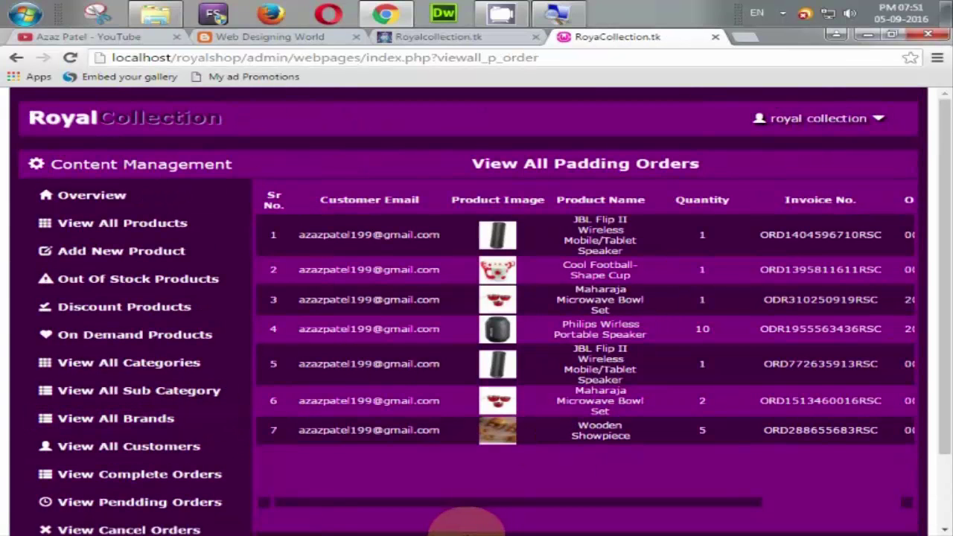
pyautogui.moveTo(452, 505); pyautogui.dragTo(743, 504)
pyautogui.click(860, 405)
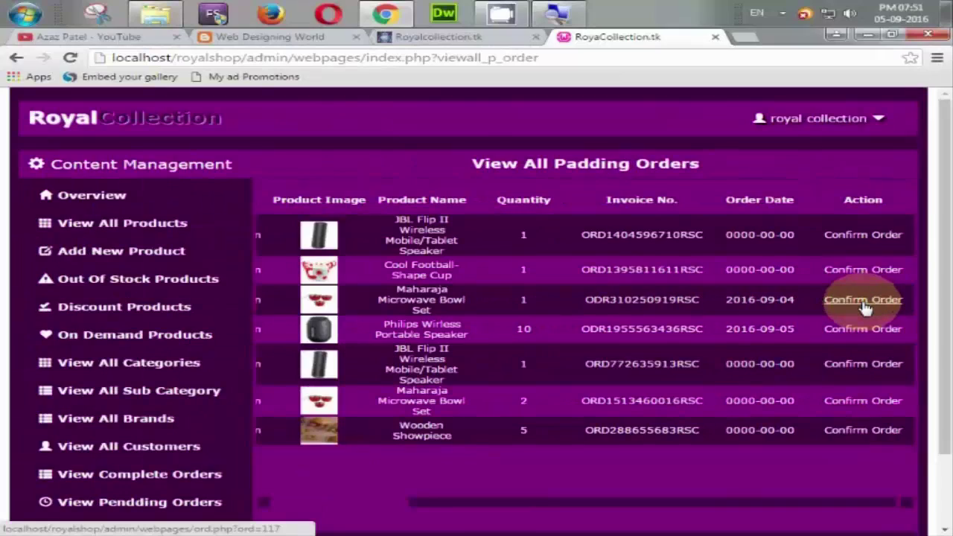
pyautogui.click(863, 300)
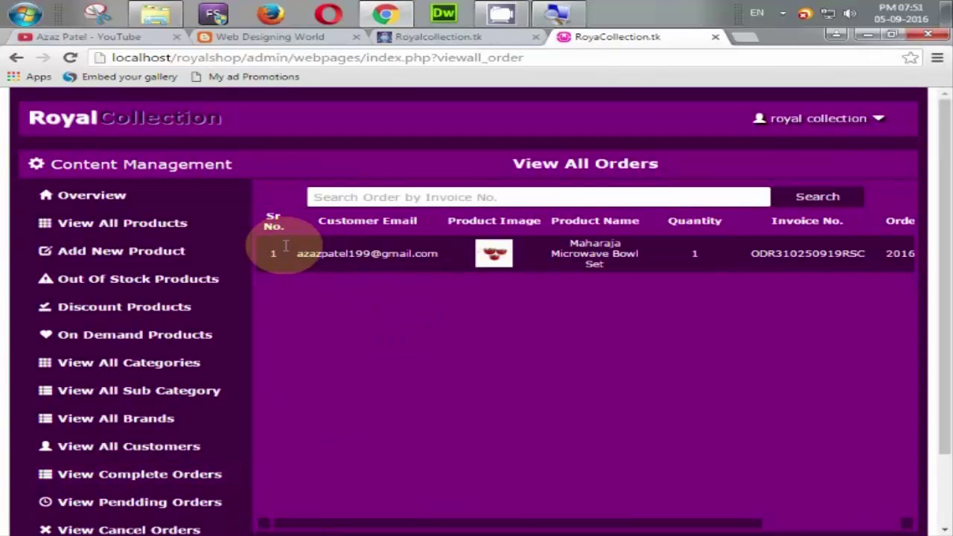
pyautogui.moveTo(285, 246); pyautogui.dragTo(461, 252)
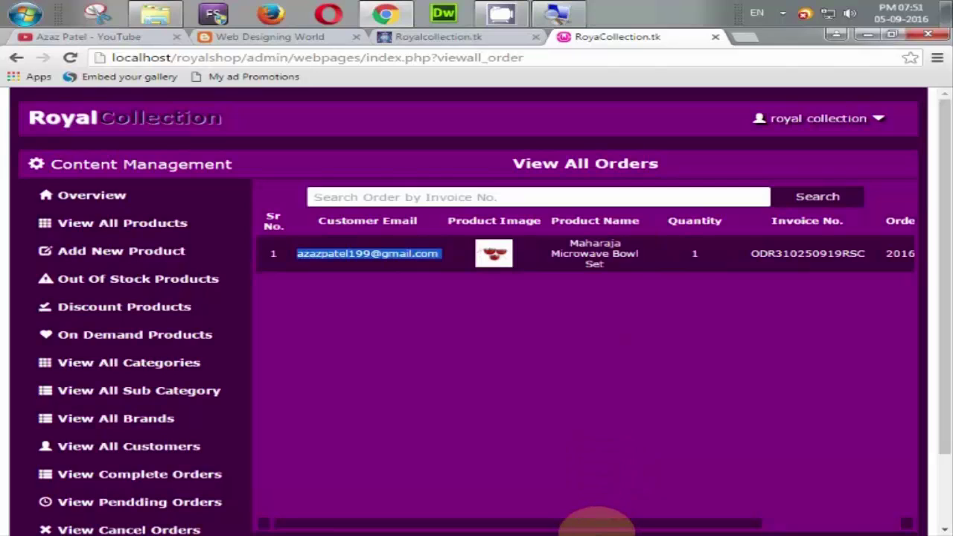
pyautogui.moveTo(729, 523); pyautogui.dragTo(884, 521)
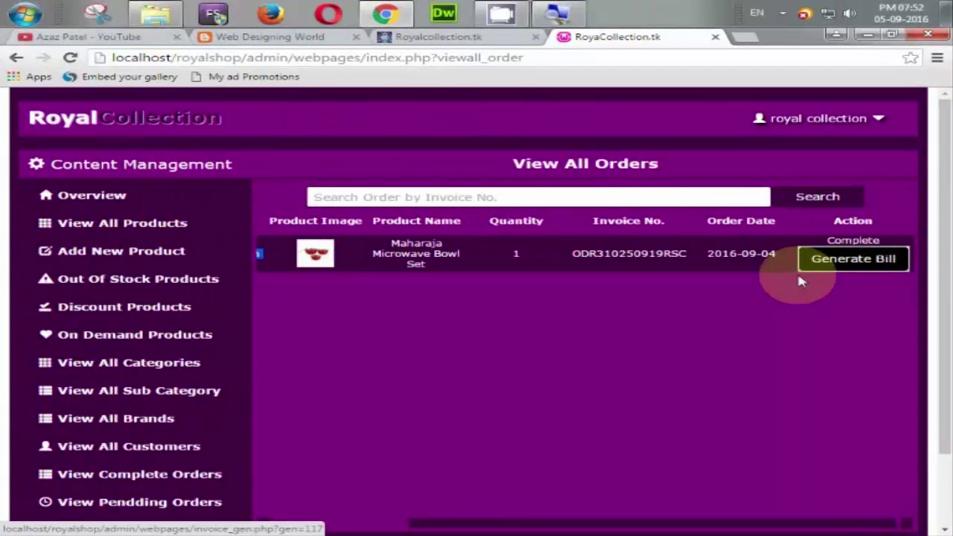
# Confirm the pending Cool Football-Shape Cup order and check the order totals in the overview.
pyautogui.click(127, 501)
pyautogui.scroll(-2, 537, 456)
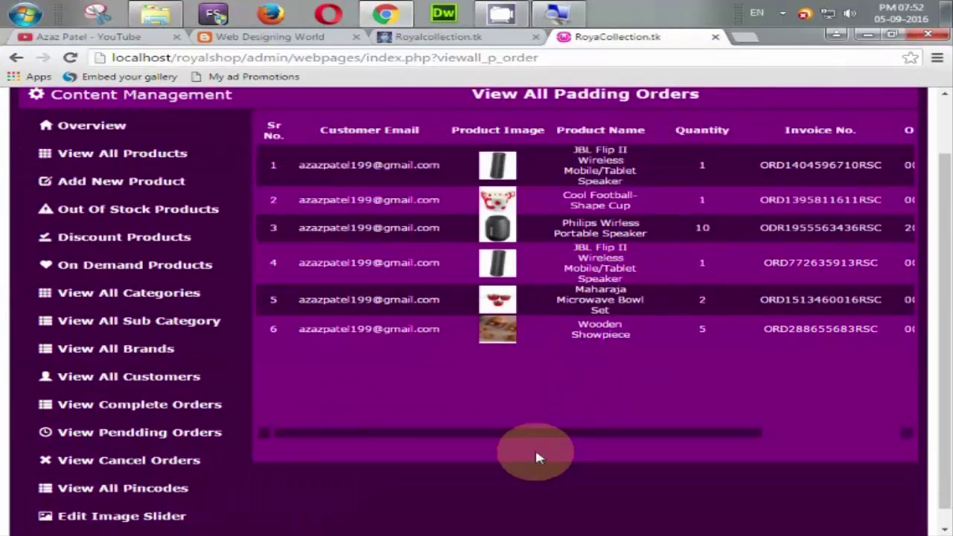
pyautogui.moveTo(512, 434); pyautogui.dragTo(786, 435)
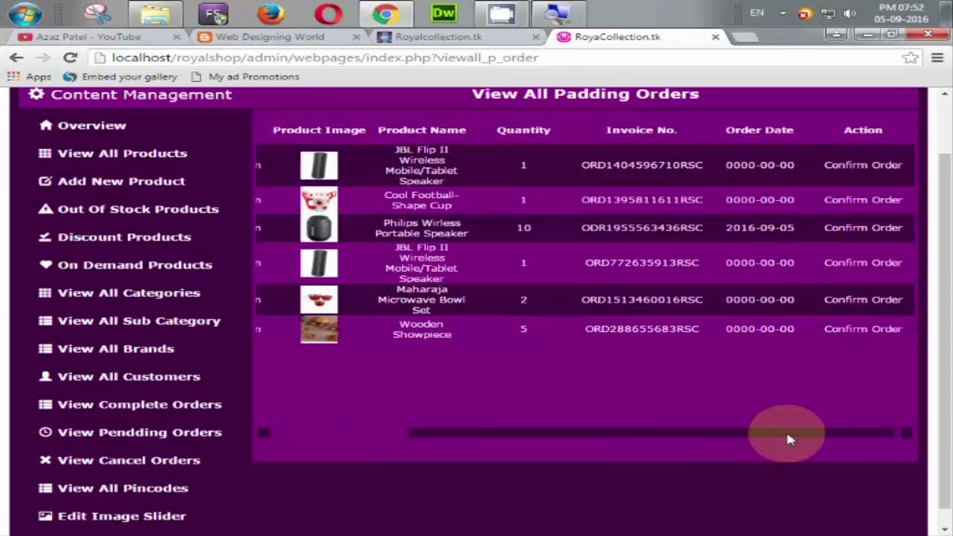
pyautogui.click(867, 205)
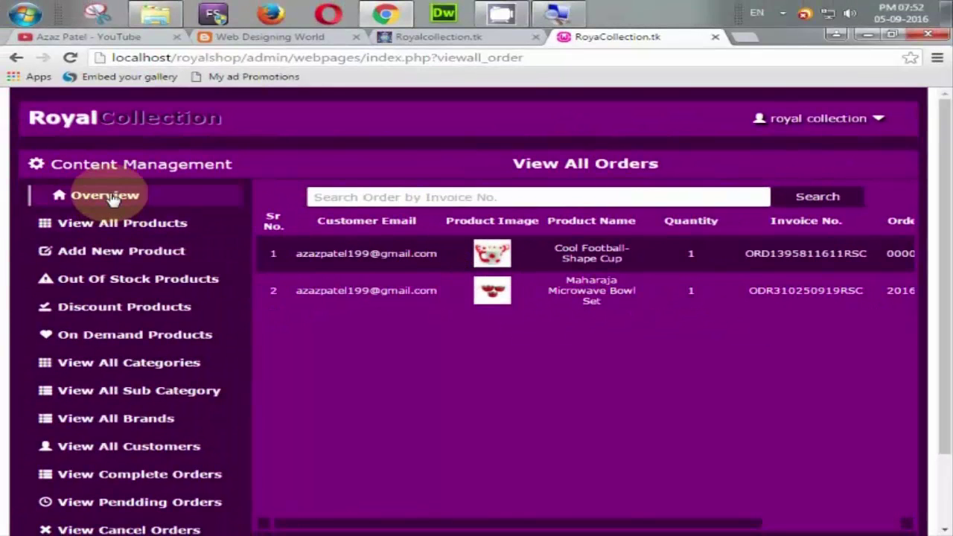
pyautogui.click(88, 194)
pyautogui.scroll(-3, 543, 344)
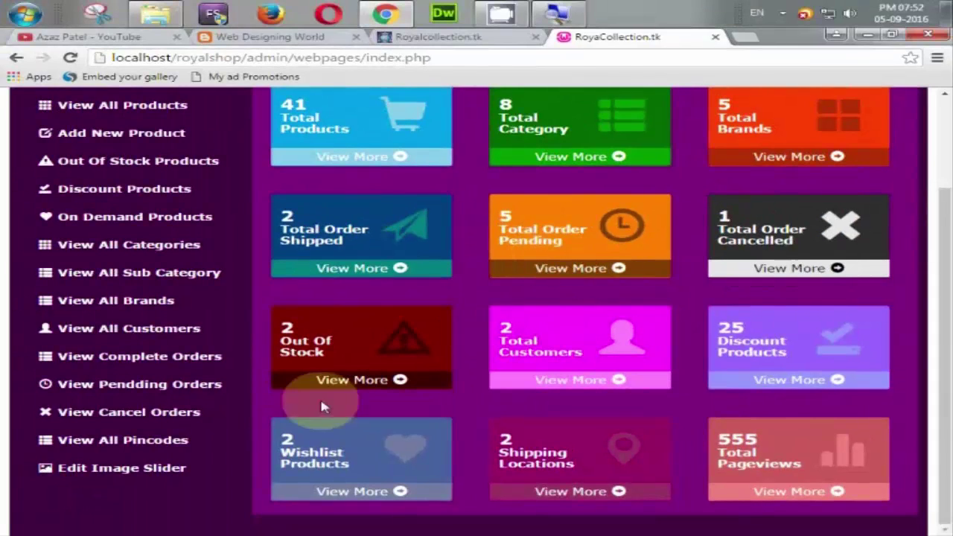
# Confirm the second JBL Flip II Wireless Mobile/Tablet Speaker order in the pending orders list.
pyautogui.click(153, 387)
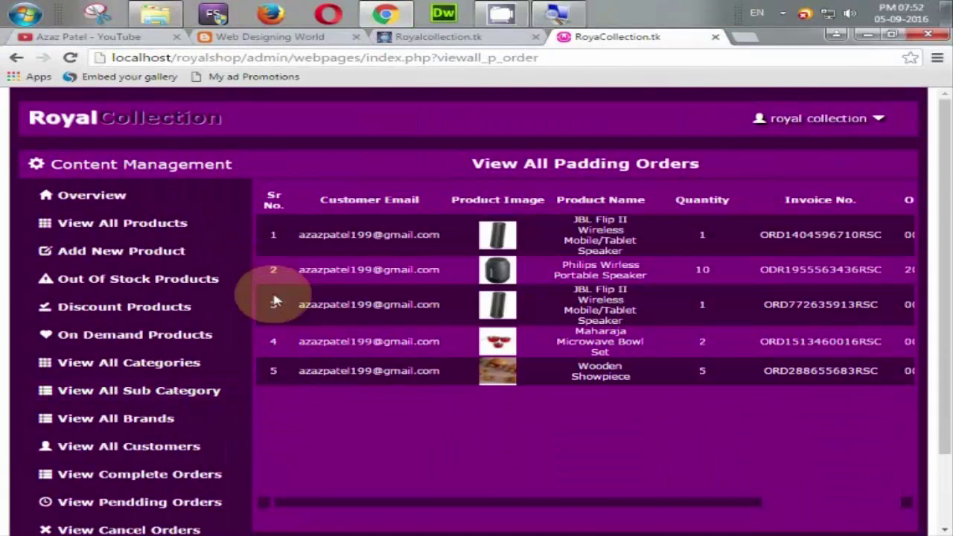
pyautogui.moveTo(436, 505); pyautogui.dragTo(674, 504)
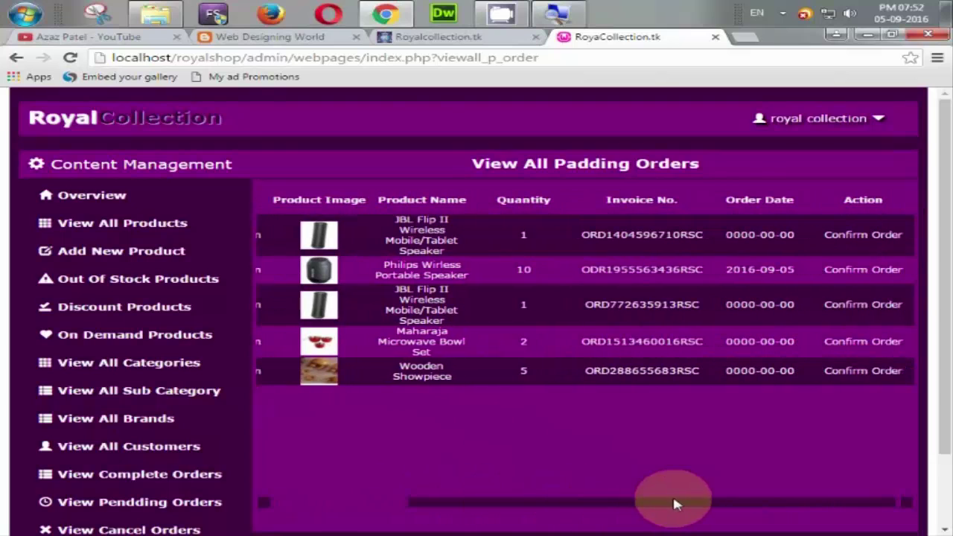
pyautogui.click(854, 314)
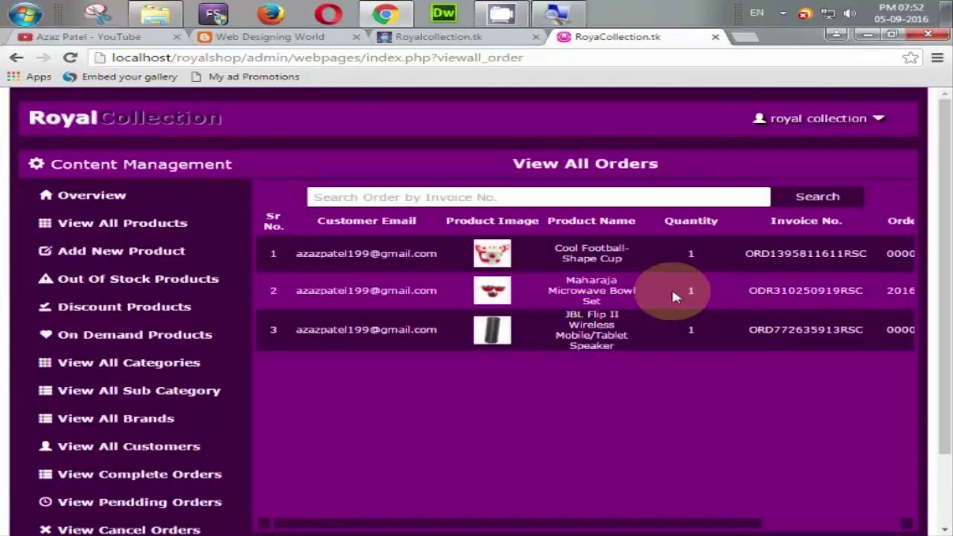
# Check the shipped and pending order totals in the admin overview.
pyautogui.click(65, 195)
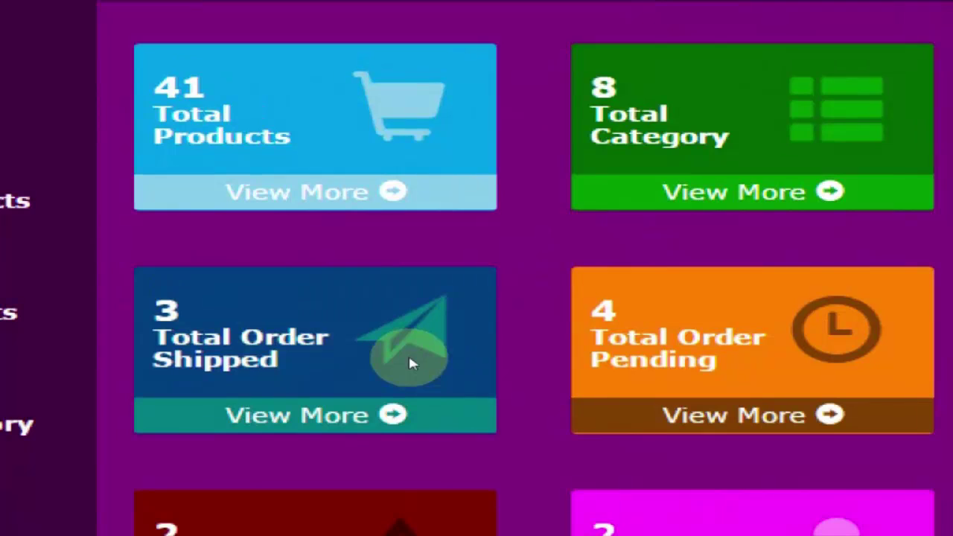
pyautogui.moveTo(288, 350); pyautogui.dragTo(372, 362)
pyautogui.click(283, 339)
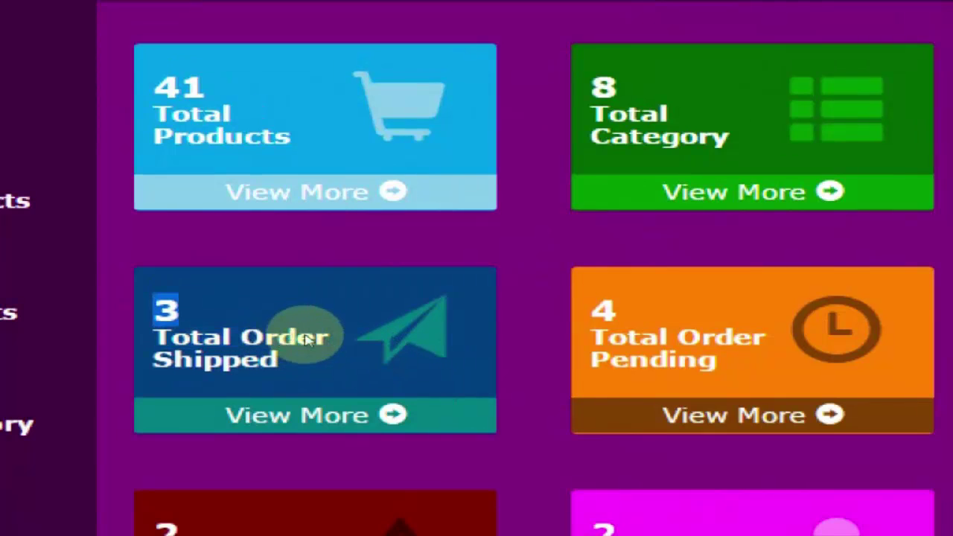
pyautogui.moveTo(551, 355); pyautogui.dragTo(502, 332)
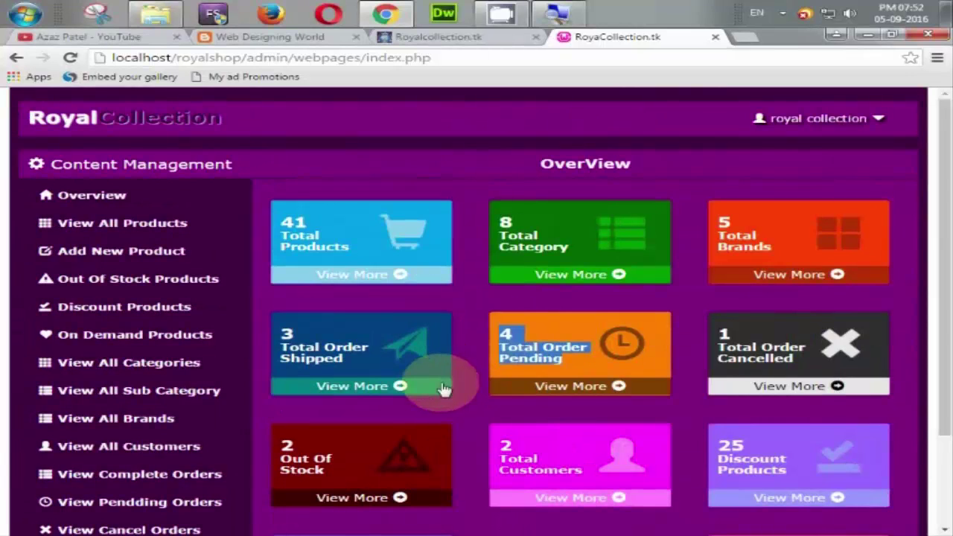
# Open the list of cancelled orders and look at the order listed there.
pyautogui.scroll(-3, 213, 395)
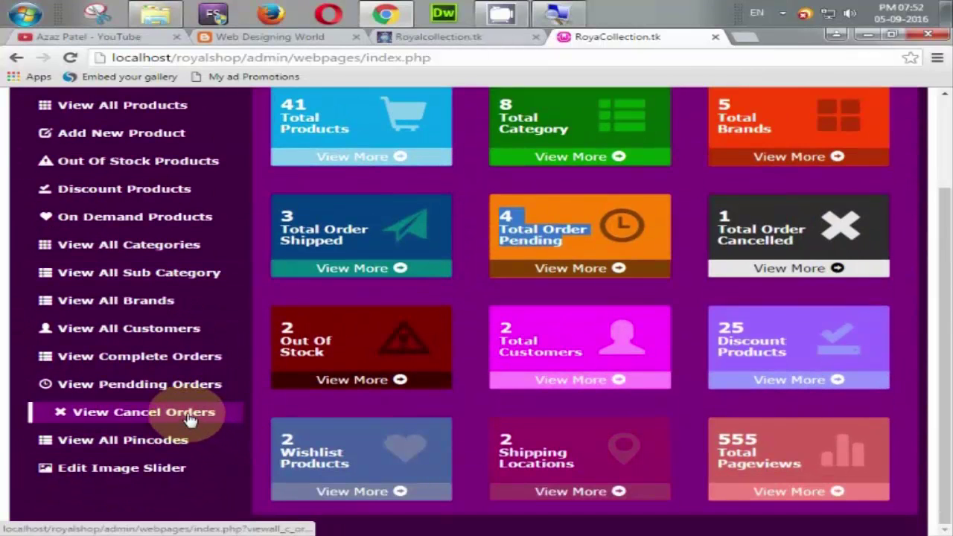
pyautogui.click(189, 414)
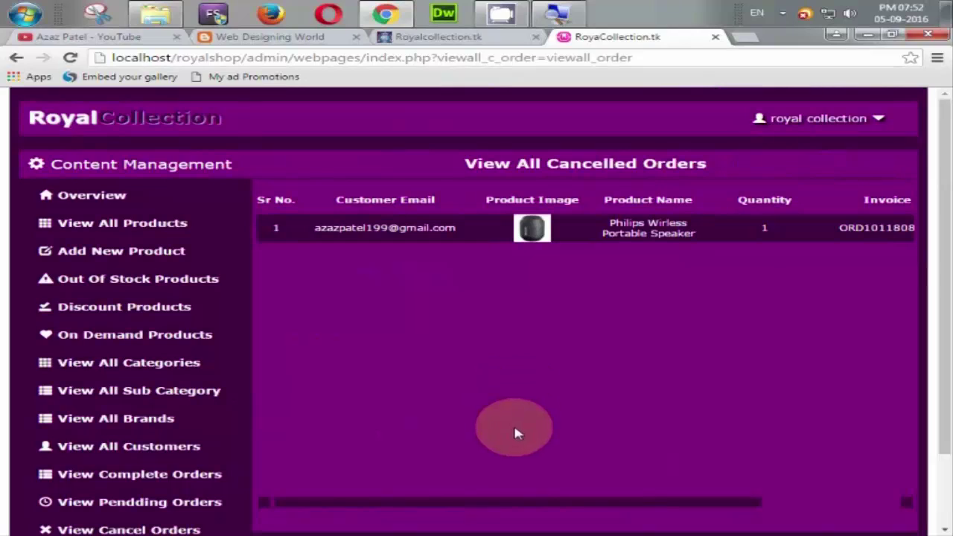
pyautogui.moveTo(499, 502); pyautogui.dragTo(389, 502)
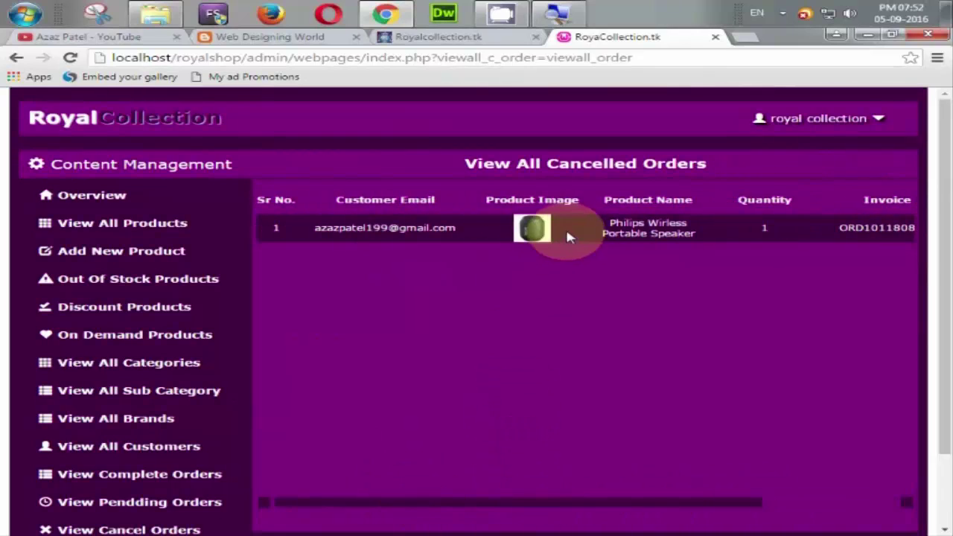
# Switch to the storefront and log in with the customer's e-mail and account password.
pyautogui.click(440, 36)
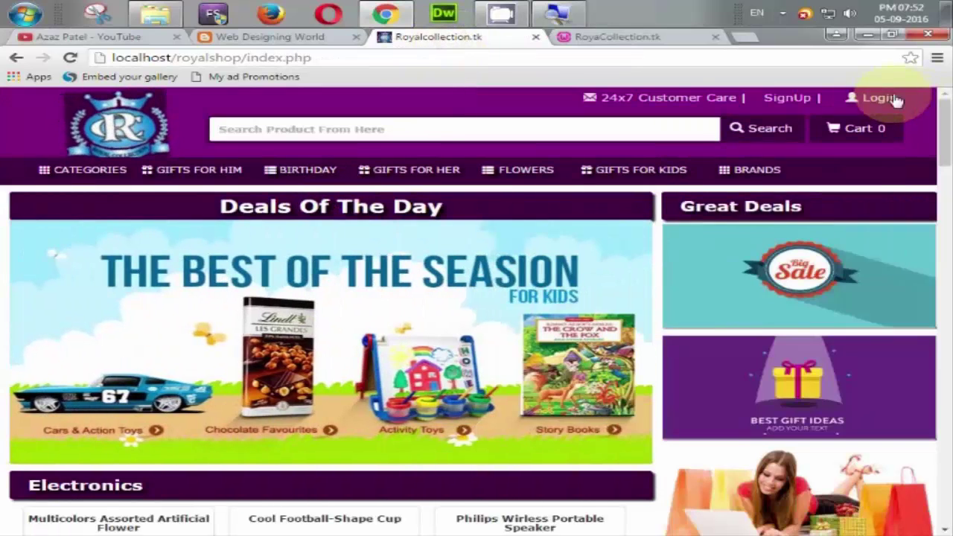
pyautogui.click(882, 97)
pyautogui.click(814, 152)
pyautogui.click(791, 174)
pyautogui.click(774, 195)
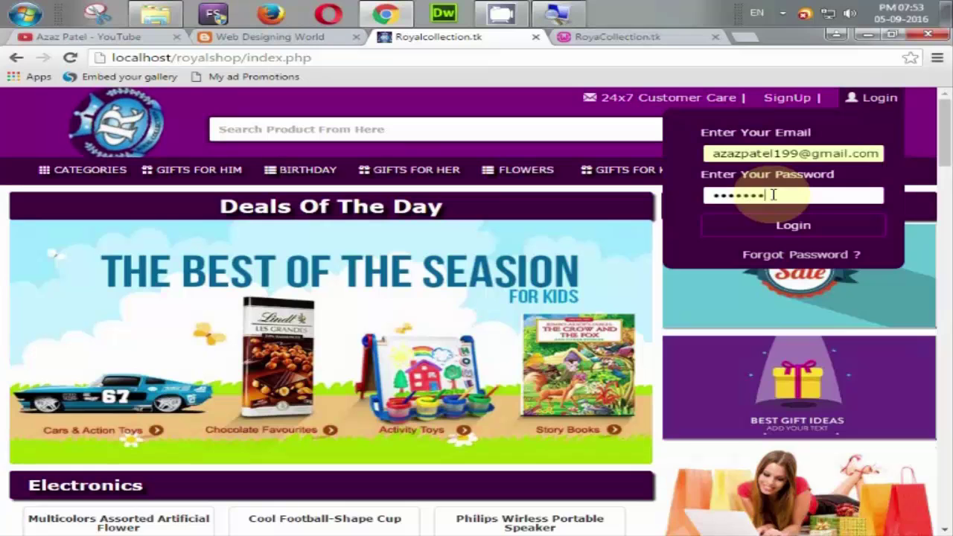
pyautogui.press('Return')
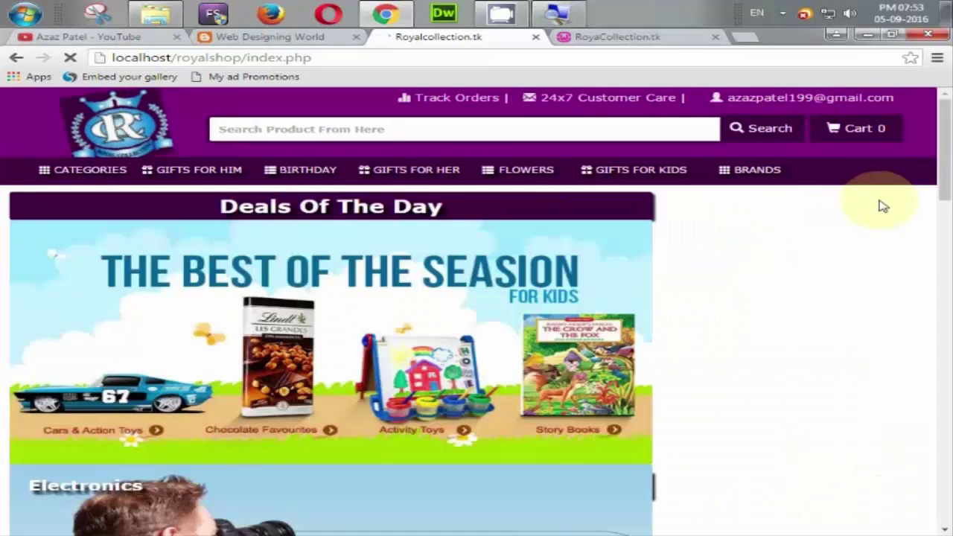
# Open the logged-in customer's orders page and examine the status column of the orders.
pyautogui.click(851, 99)
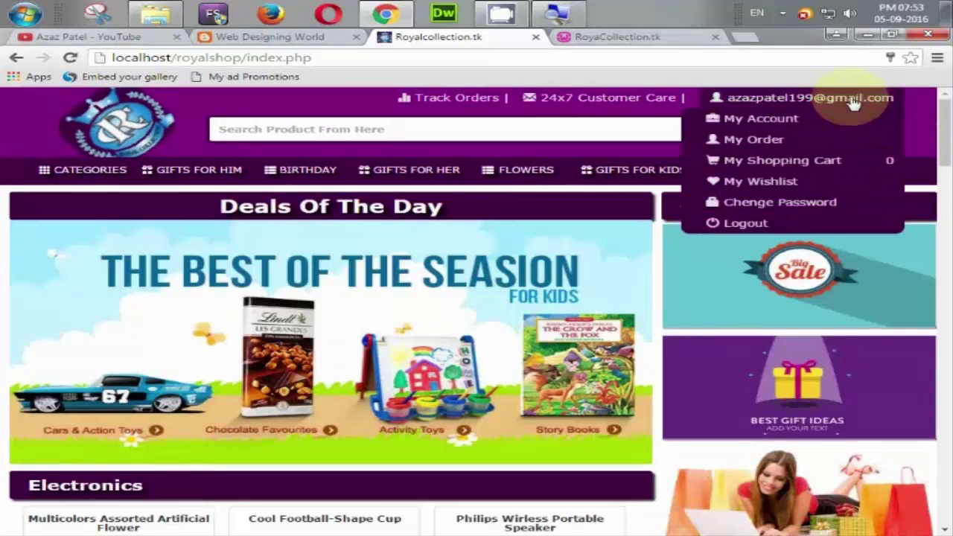
pyautogui.click(791, 143)
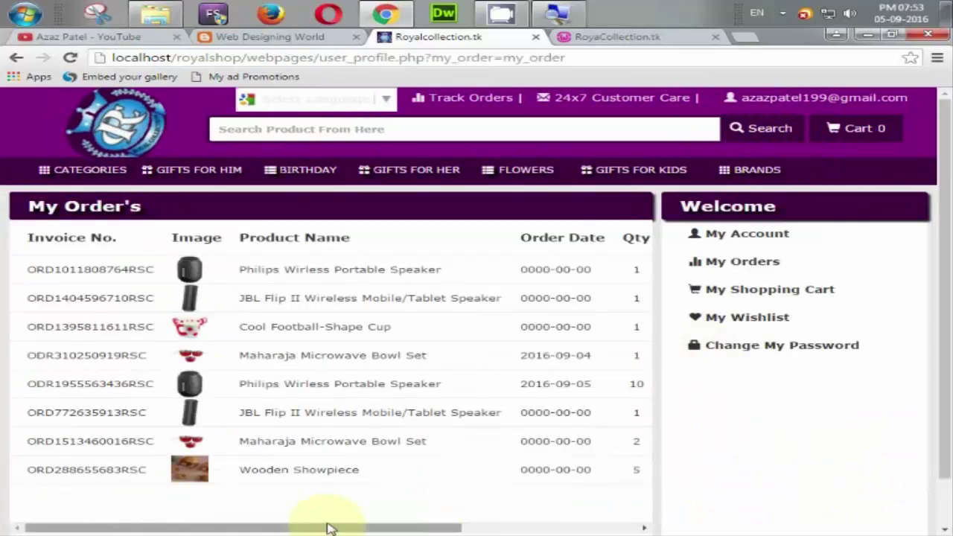
pyautogui.moveTo(330, 528); pyautogui.dragTo(496, 529)
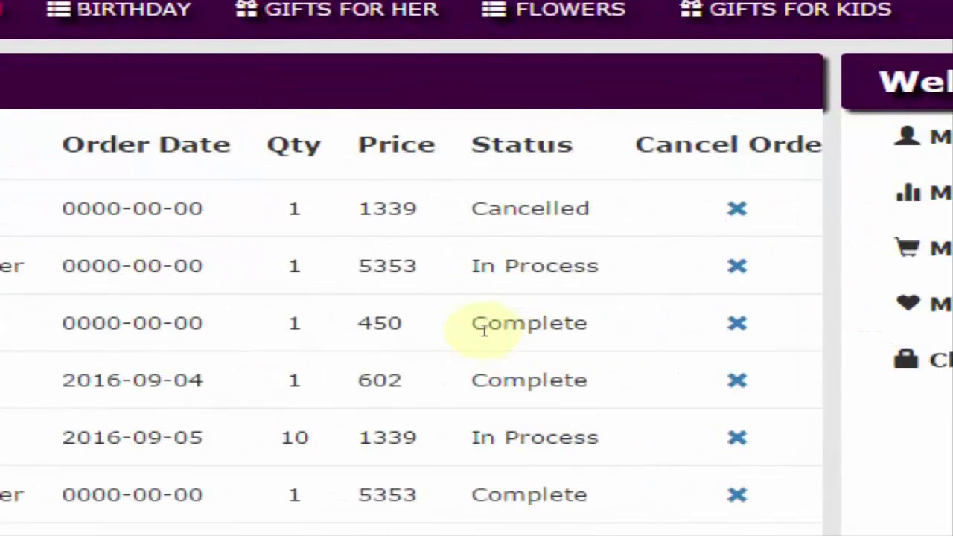
# Examine the Complete statuses of the customer's orders and the invoice numbers and product names they belong to.
pyautogui.doubleClick(541, 326)
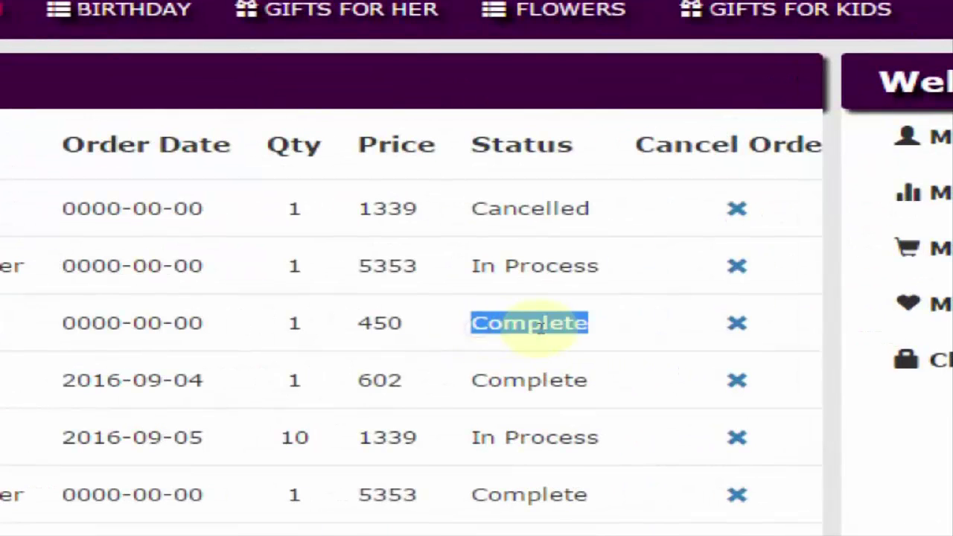
pyautogui.moveTo(497, 360); pyautogui.dragTo(529, 359)
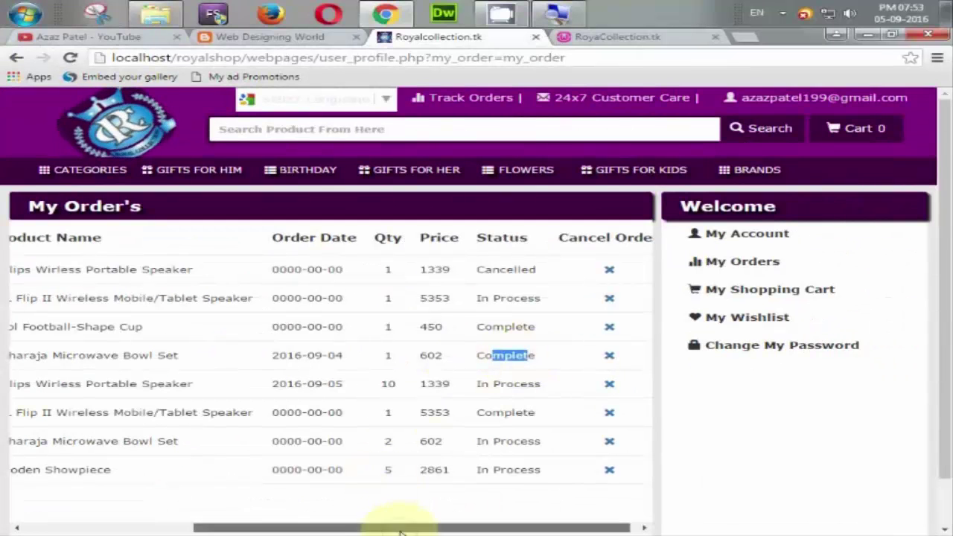
pyautogui.moveTo(393, 527); pyautogui.dragTo(197, 530)
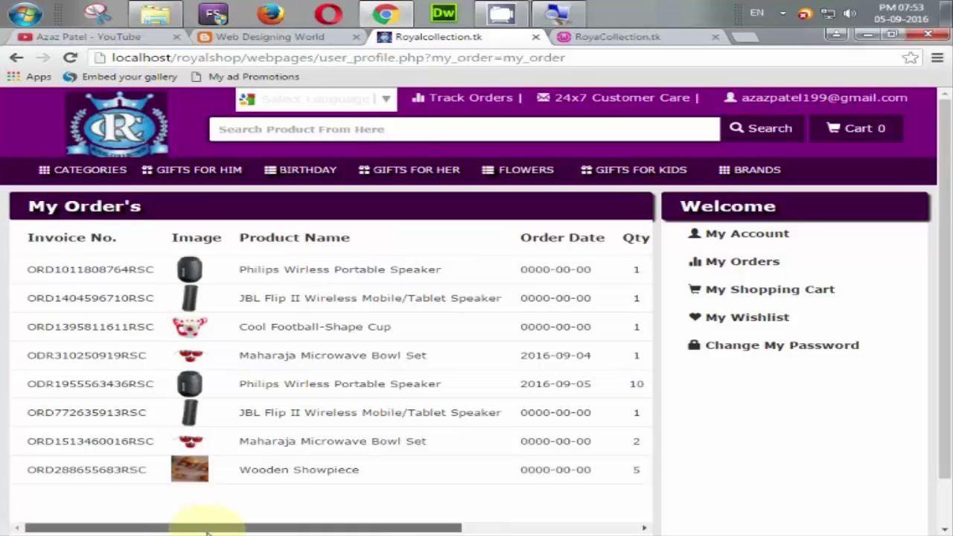
# Cancel the customer's in-process order for the JBL Flip II Wireless Mobile/Tablet Speaker priced 5353 and confirm the cancellation.
pyautogui.moveTo(207, 529); pyautogui.dragTo(447, 525)
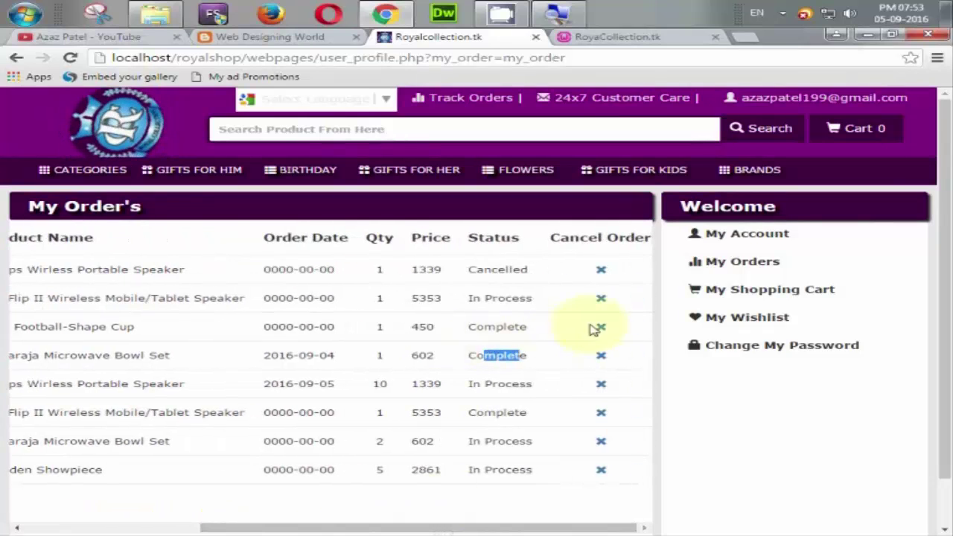
pyautogui.click(600, 300)
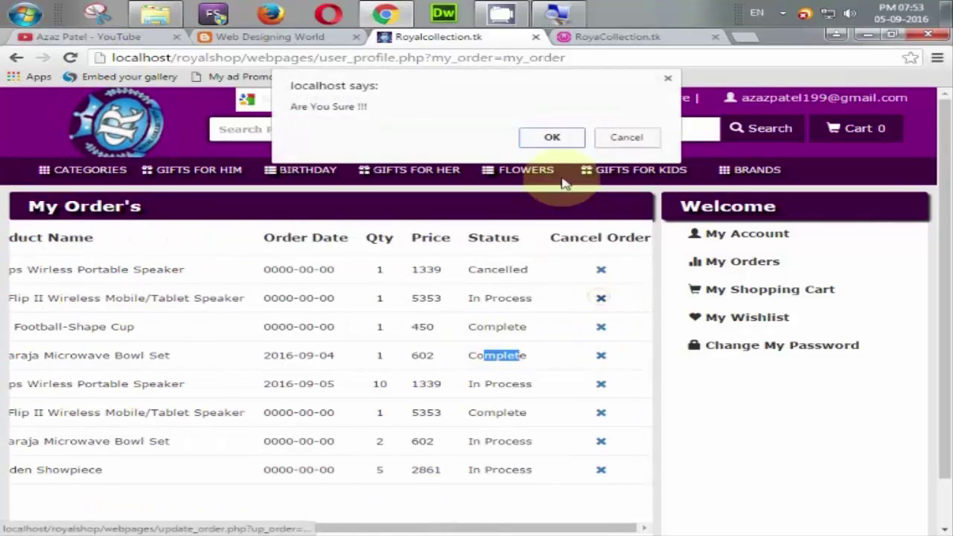
pyautogui.click(552, 141)
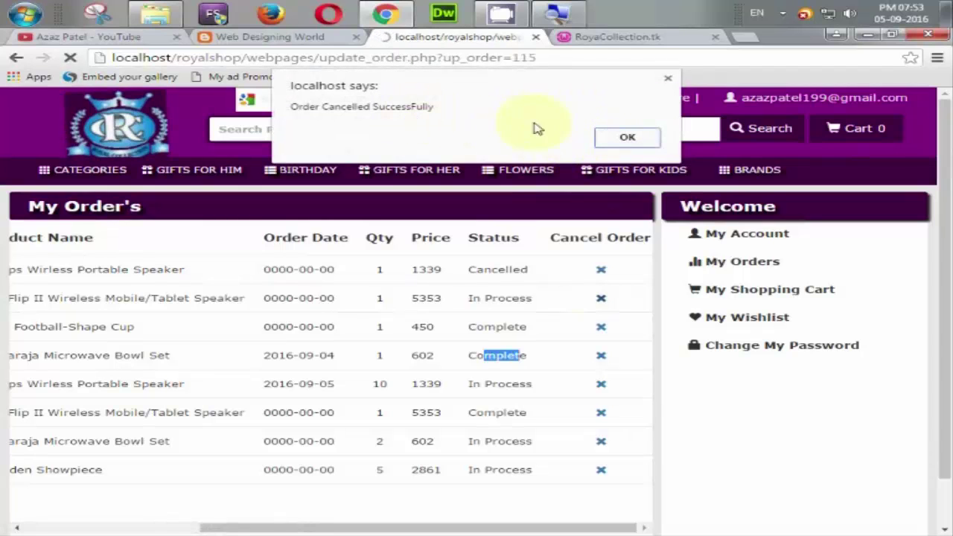
pyautogui.click(624, 141)
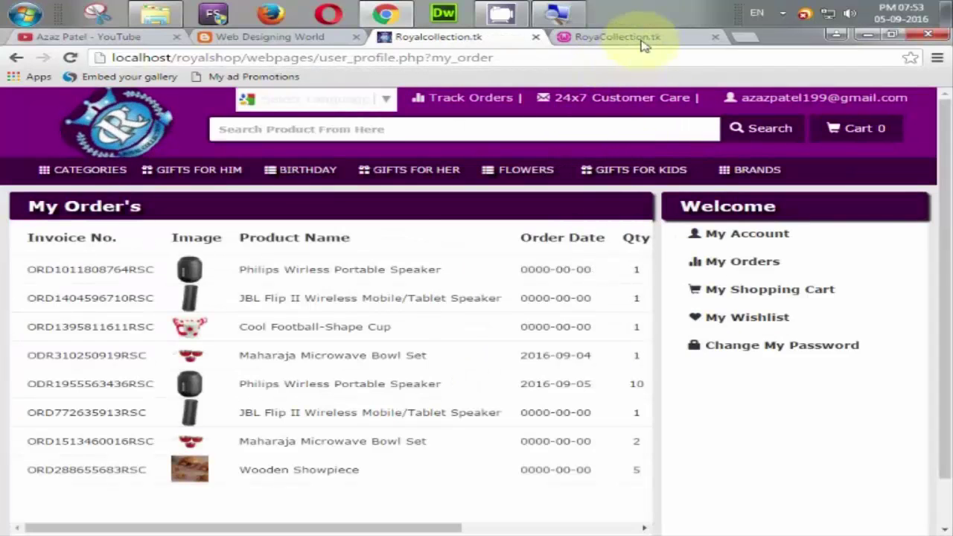
# Switch to the admin panel, reload the cancelled orders list and check the order totals in the overview.
pyautogui.click(644, 37)
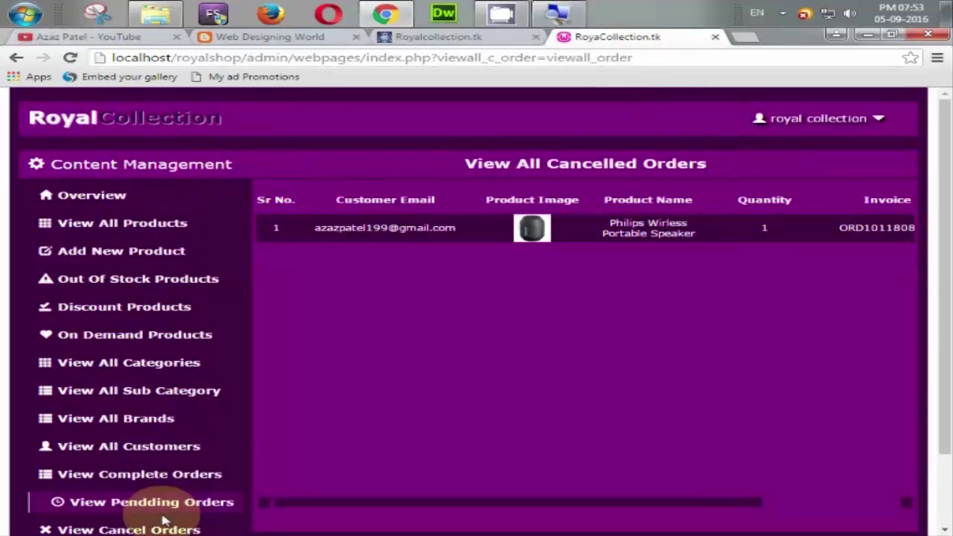
pyautogui.scroll(-1, 171, 517)
pyautogui.click(137, 441)
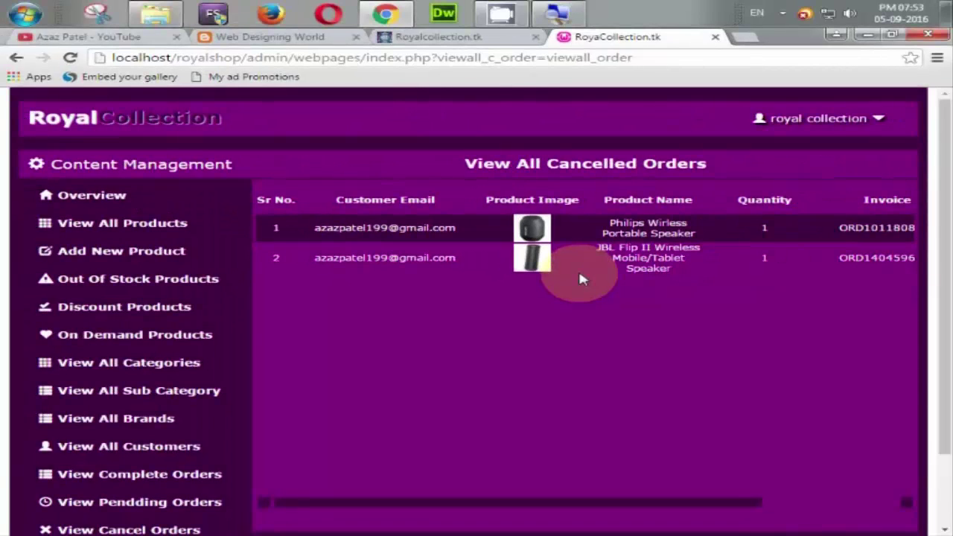
pyautogui.click(111, 197)
pyautogui.scroll(-3, 495, 413)
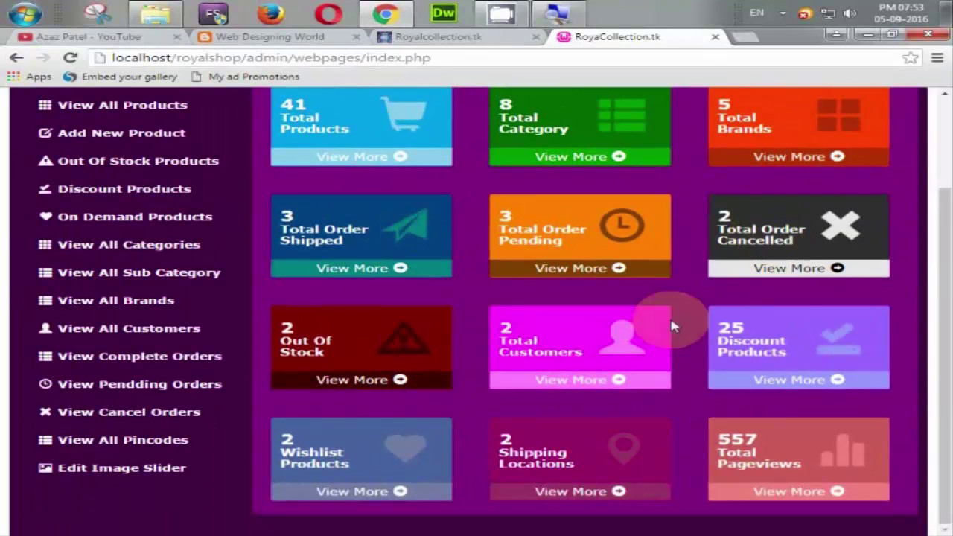
# Add pincode 396060 with the city/village name abc to the admin pincode list and check its new entry.
pyautogui.click(151, 445)
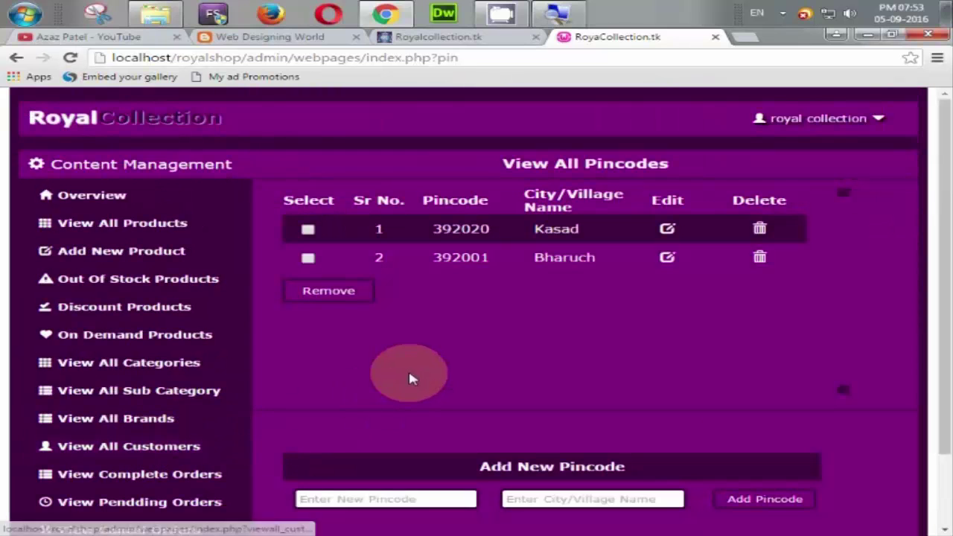
pyautogui.scroll(-2, 413, 363)
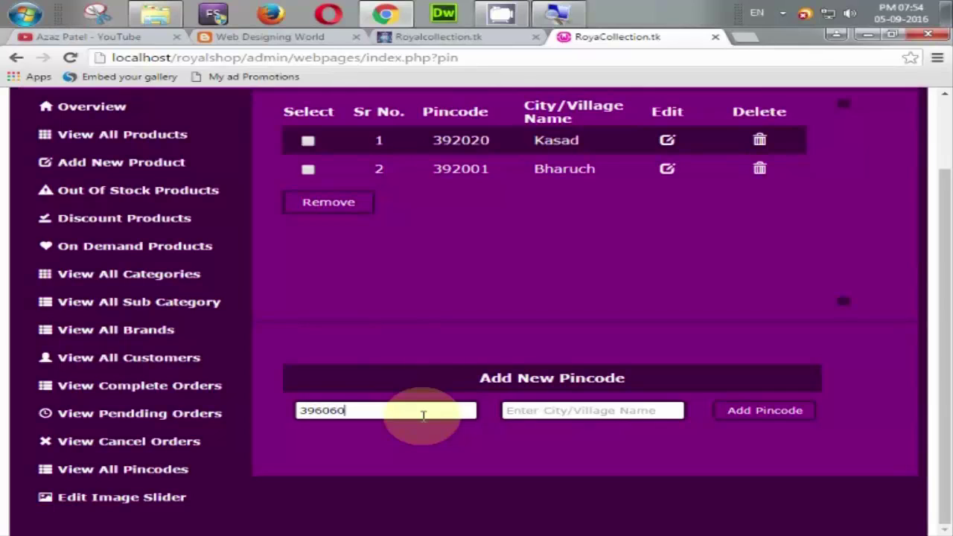
pyautogui.click(608, 409)
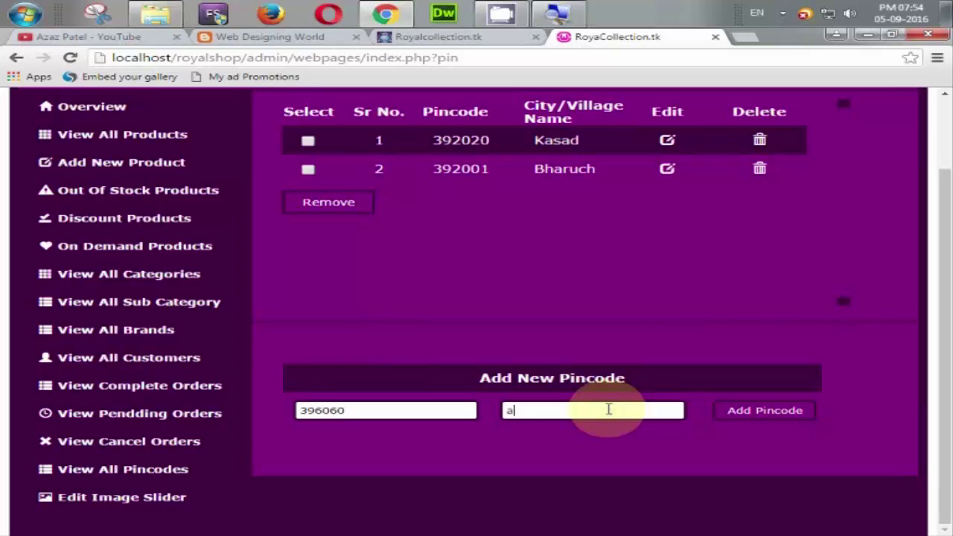
pyautogui.click(746, 420)
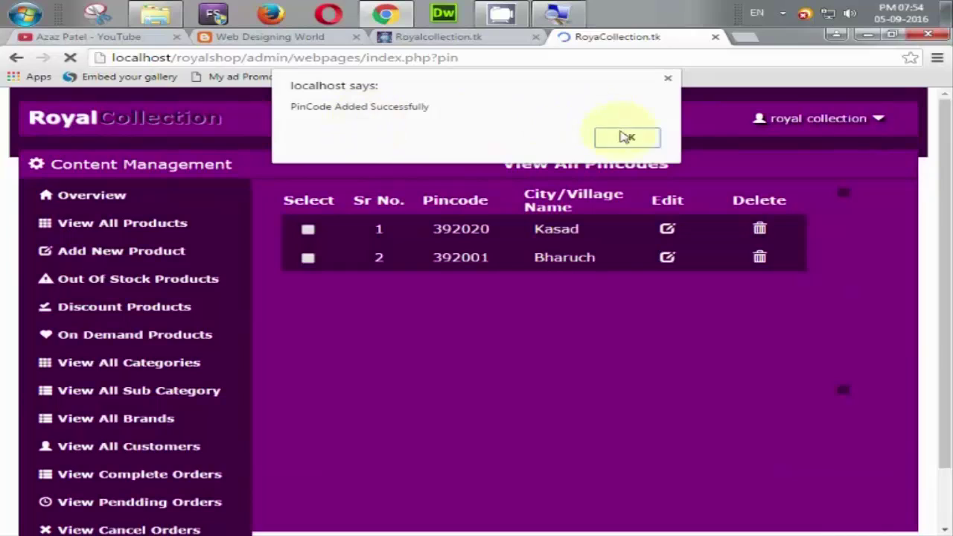
pyautogui.click(626, 137)
pyautogui.moveTo(494, 289); pyautogui.dragTo(626, 289)
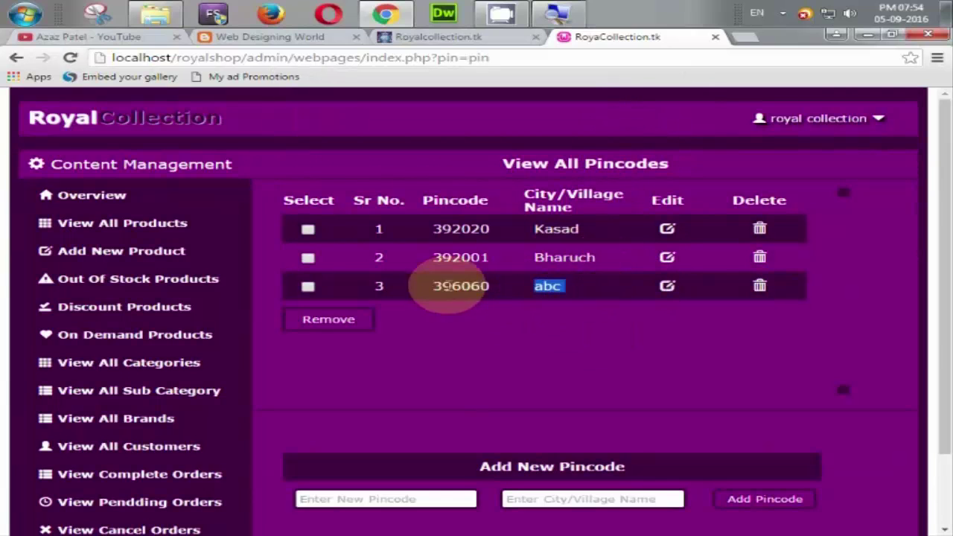
pyautogui.moveTo(445, 286); pyautogui.dragTo(489, 284)
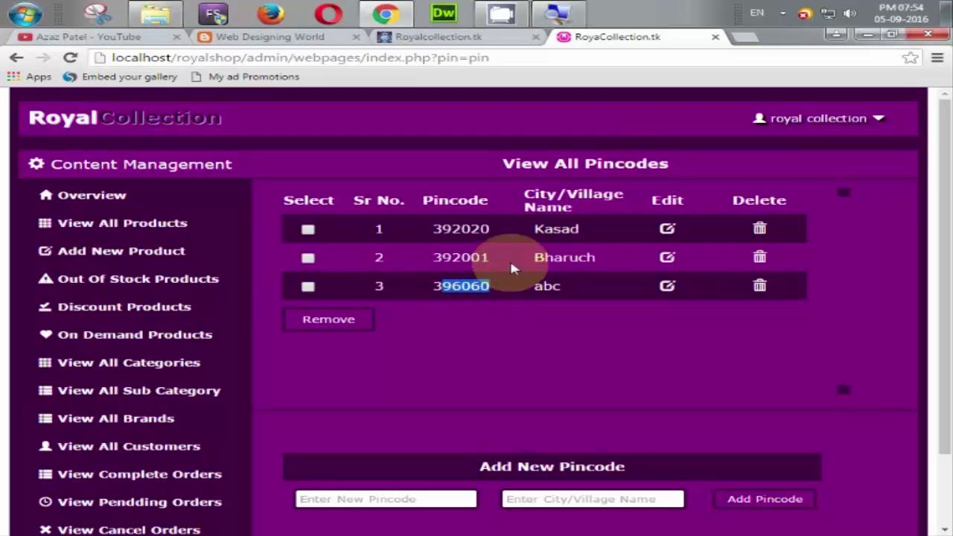
pyautogui.click(503, 283)
# Switch to the storefront and open the Cool Football-Shape Cup product page from the home page's Electronics section.
pyautogui.click(443, 37)
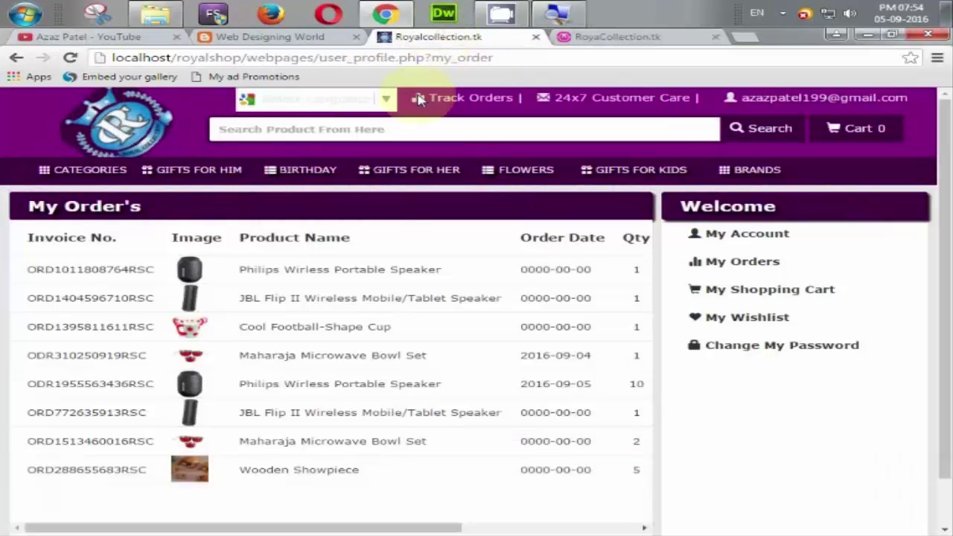
pyautogui.click(110, 140)
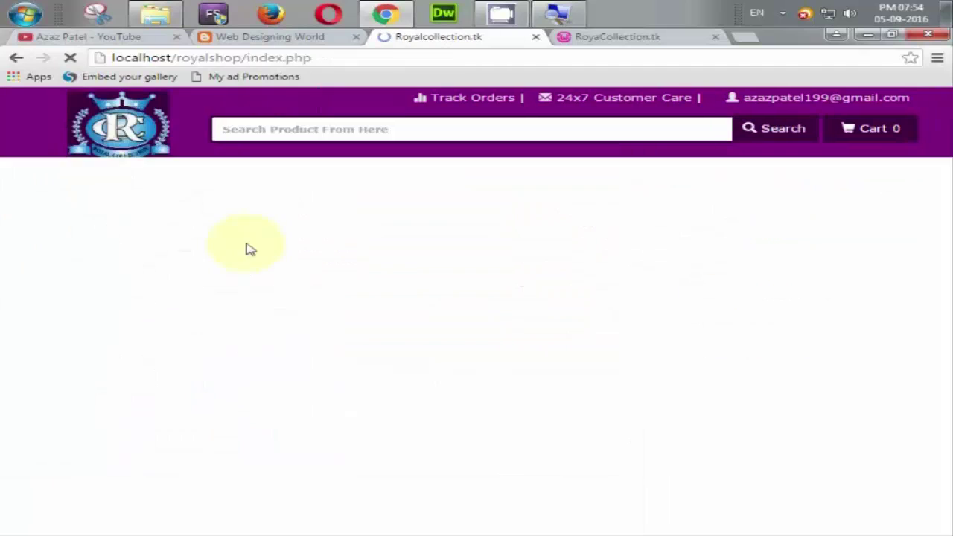
pyautogui.scroll(-4, 261, 353)
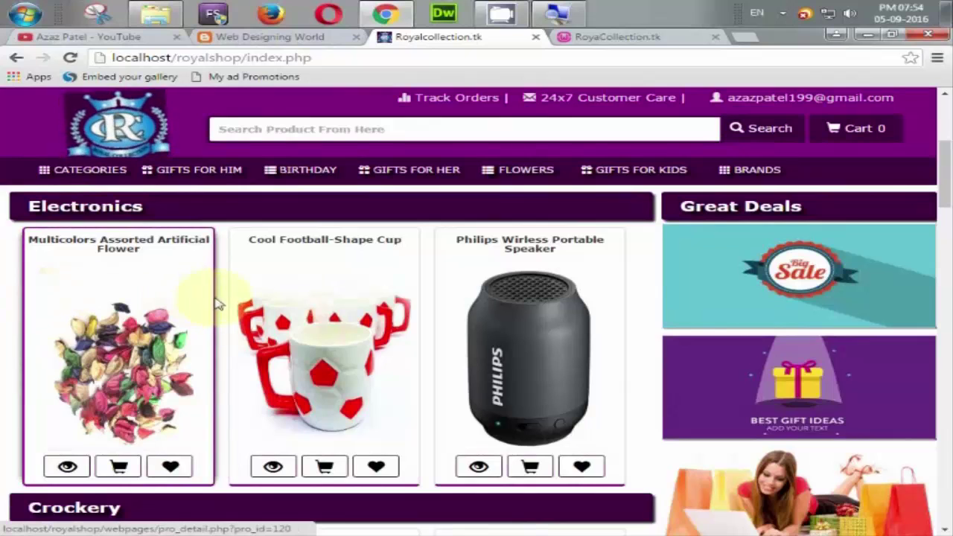
pyautogui.click(304, 313)
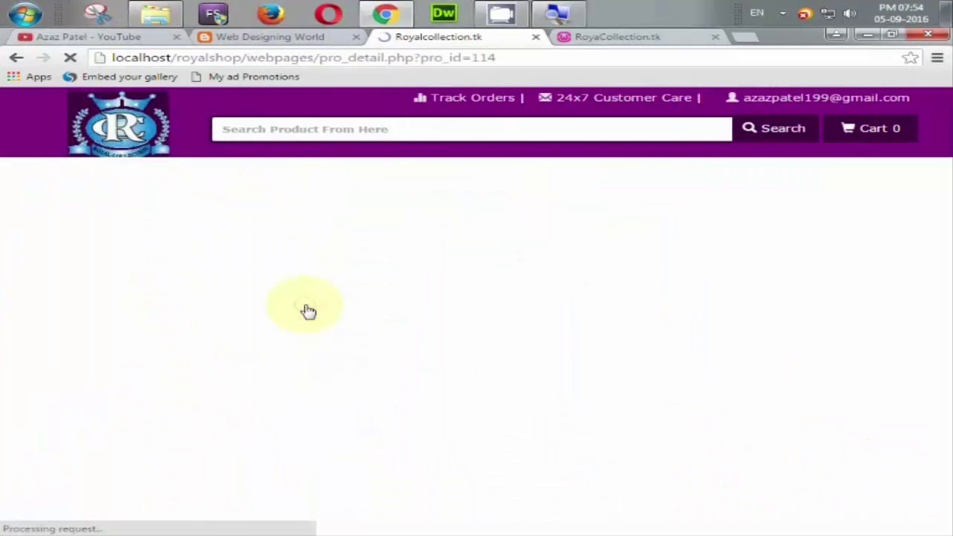
pyautogui.scroll(-2, 510, 357)
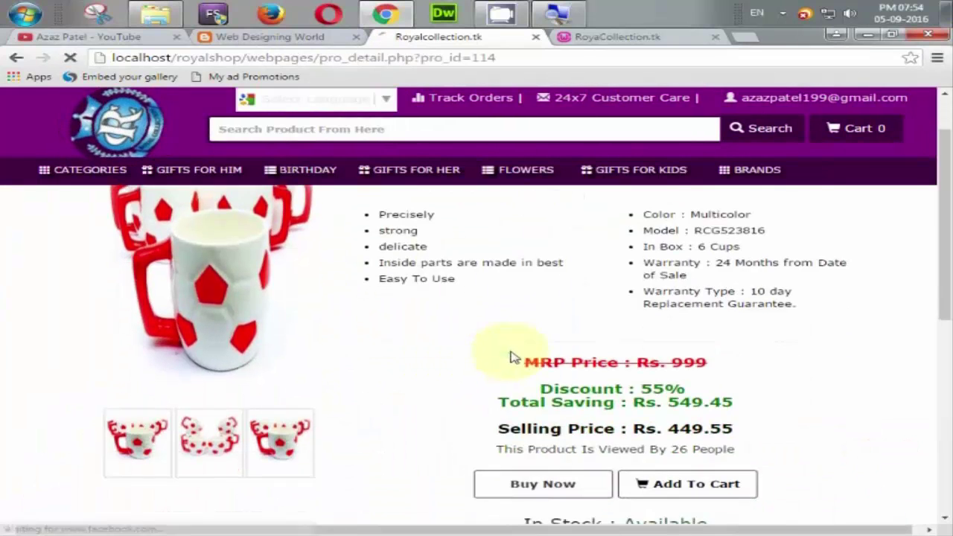
pyautogui.scroll(-3, 590, 463)
# Reread the abc pincode in the admin list and run the product's shipping check with a pincode starting with 3960.
pyautogui.click(662, 37)
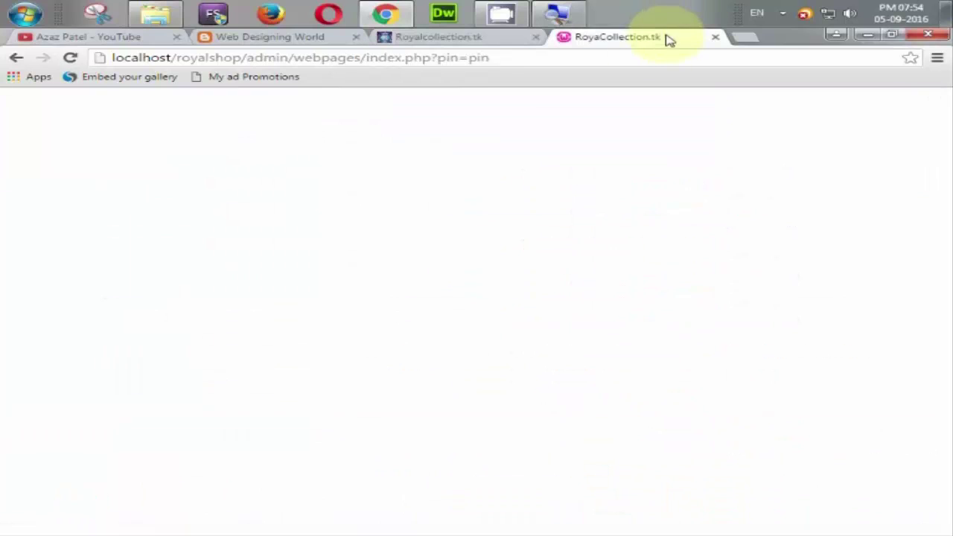
pyautogui.moveTo(433, 285); pyautogui.dragTo(461, 286)
pyautogui.click(476, 36)
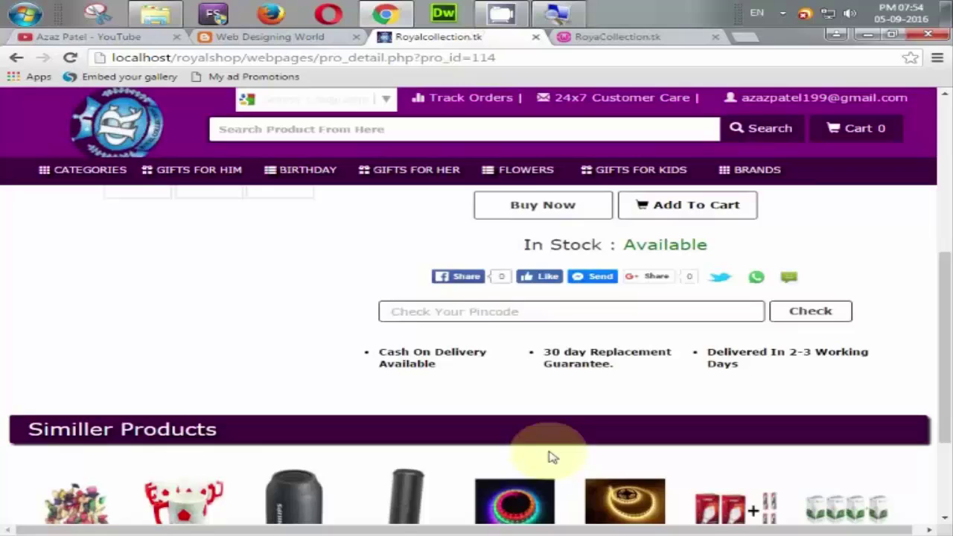
pyautogui.click(482, 311)
pyautogui.write('3960')
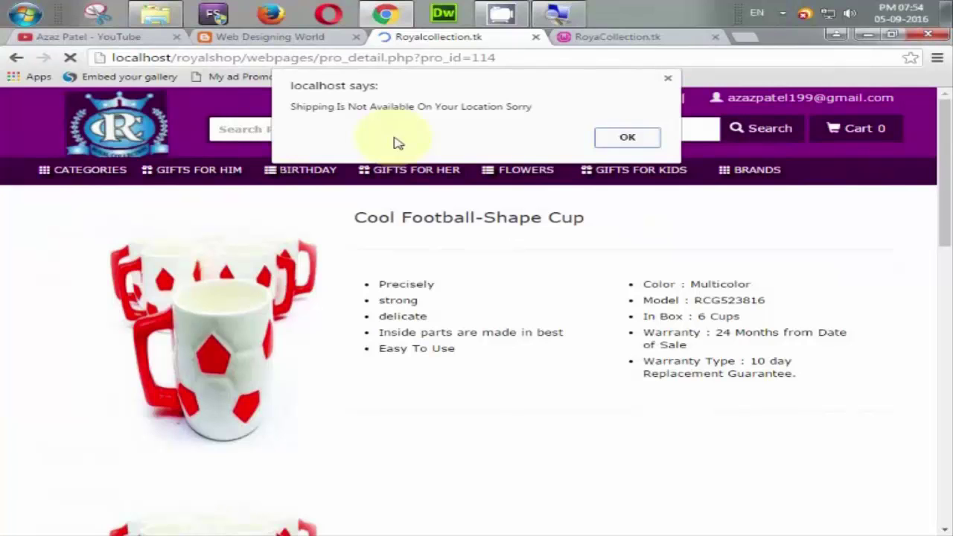
pyautogui.click(611, 140)
# Check shipping availability for pincode 396060 on the Cool Football-Shape Cup product page.
pyautogui.scroll(-2, 824, 393)
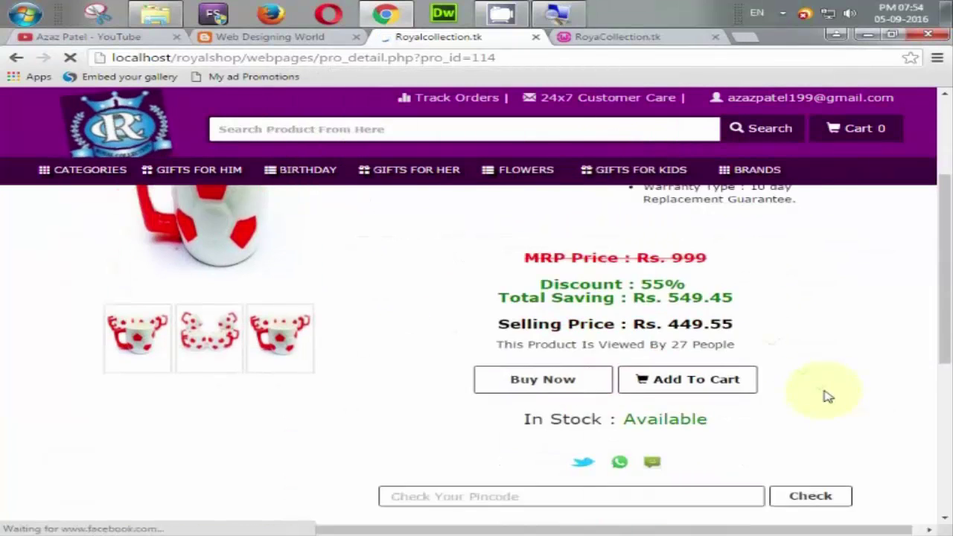
pyautogui.scroll(-3, 818, 398)
pyautogui.click(549, 242)
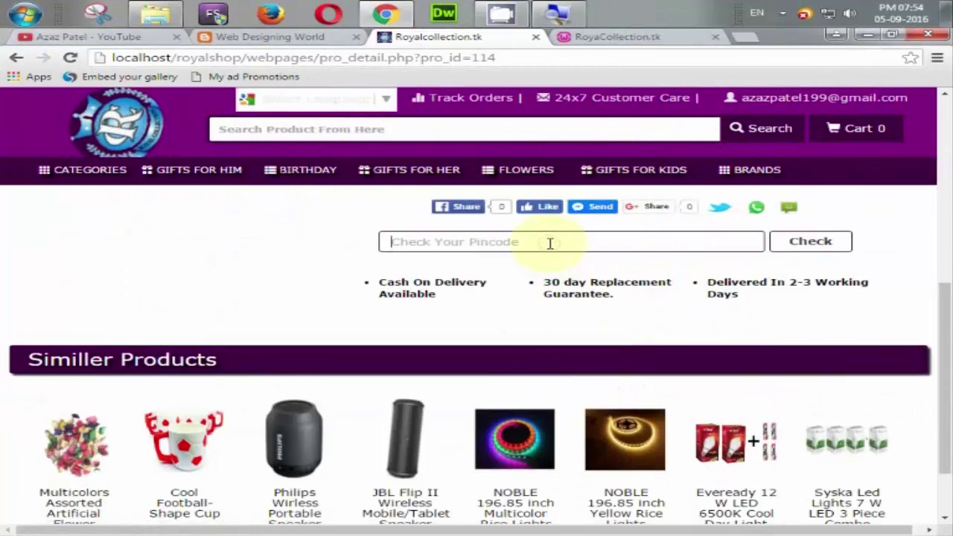
pyautogui.write('392')
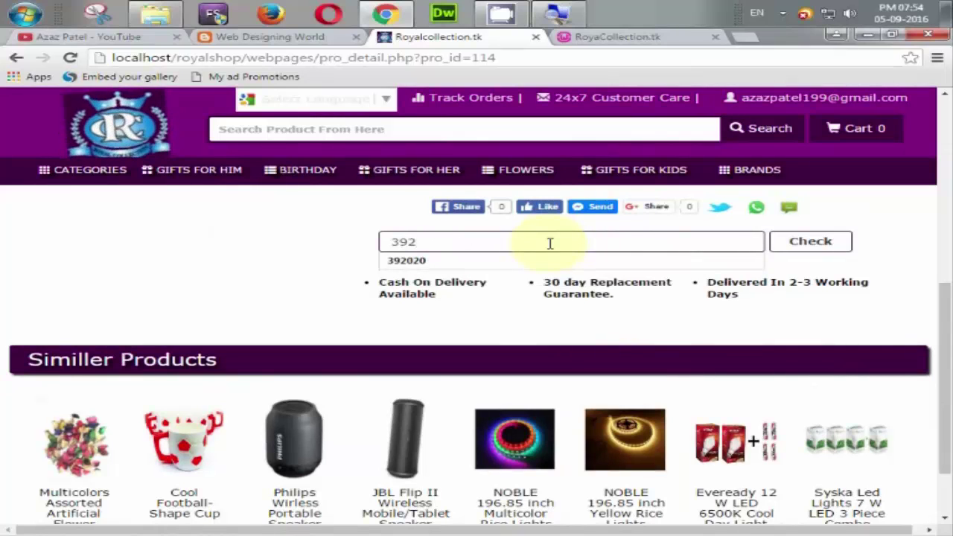
pyautogui.press('BackSpace')
pyautogui.write('6060')
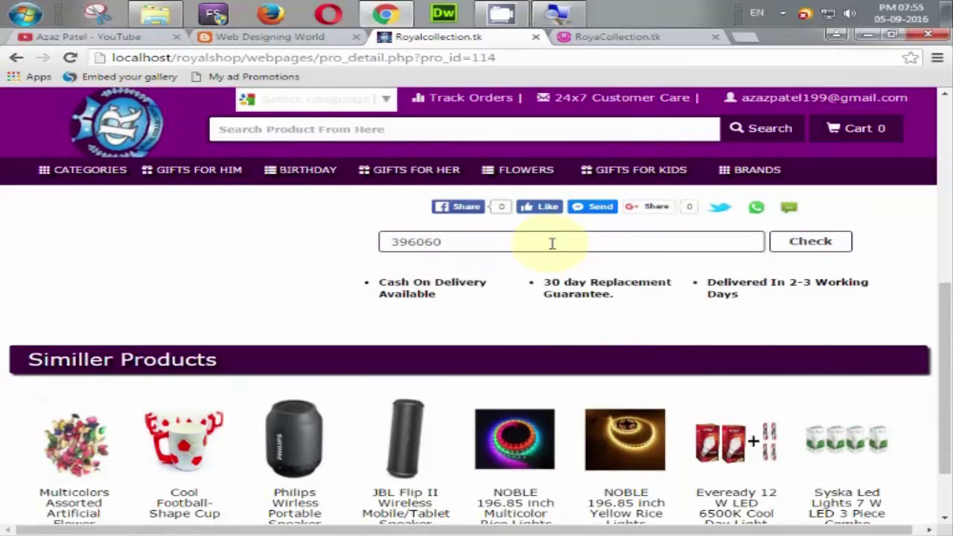
pyautogui.click(794, 248)
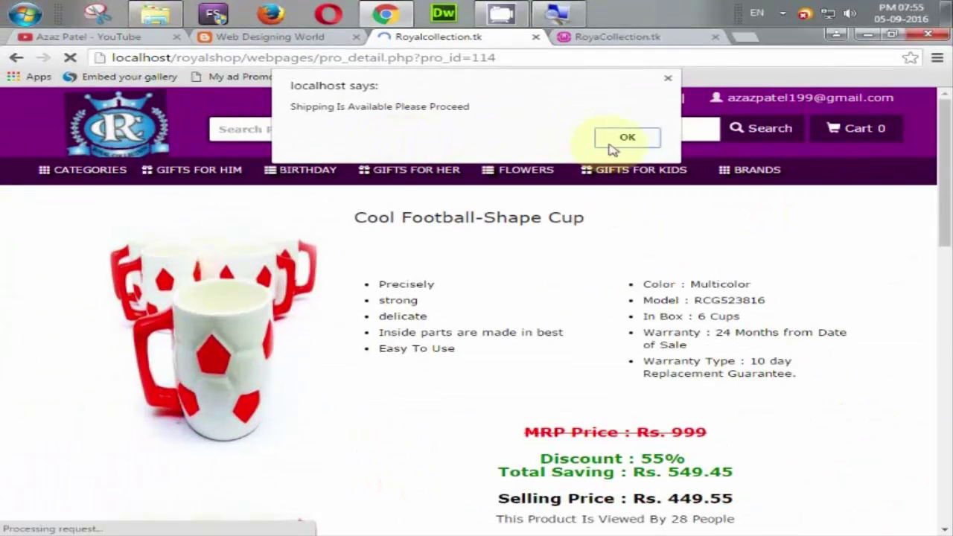
pyautogui.click(610, 142)
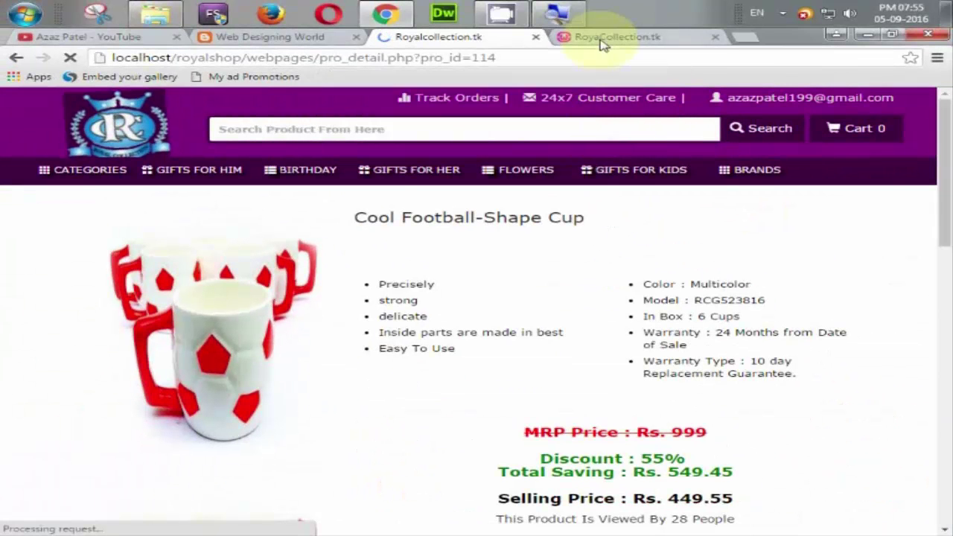
# Return to the admin panel and review the abc entry in the pincode list.
pyautogui.click(601, 36)
pyautogui.doubleClick(550, 286)
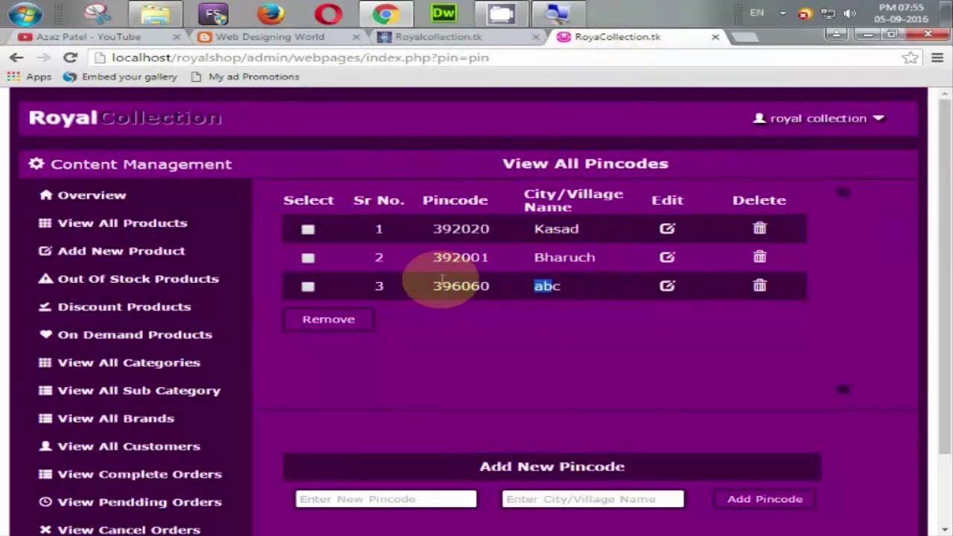
pyautogui.moveTo(439, 286); pyautogui.dragTo(519, 295)
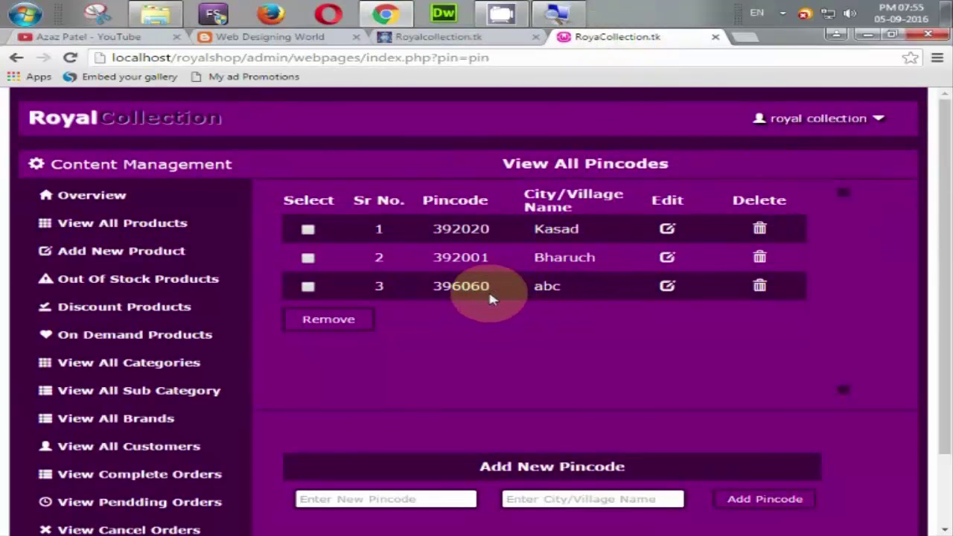
# Open the image slider editing page and look at the file selection row for slide 1.
pyautogui.scroll(-2, 490, 297)
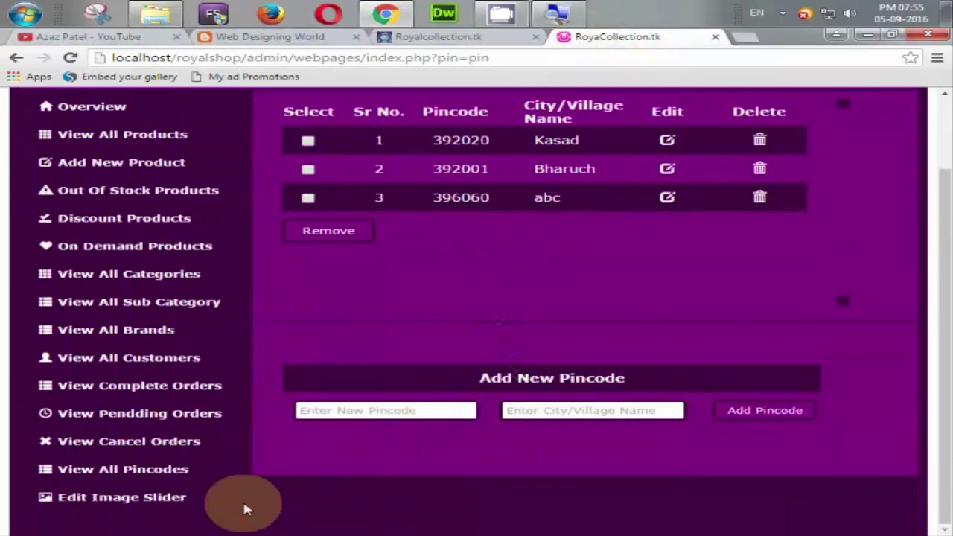
pyautogui.click(149, 506)
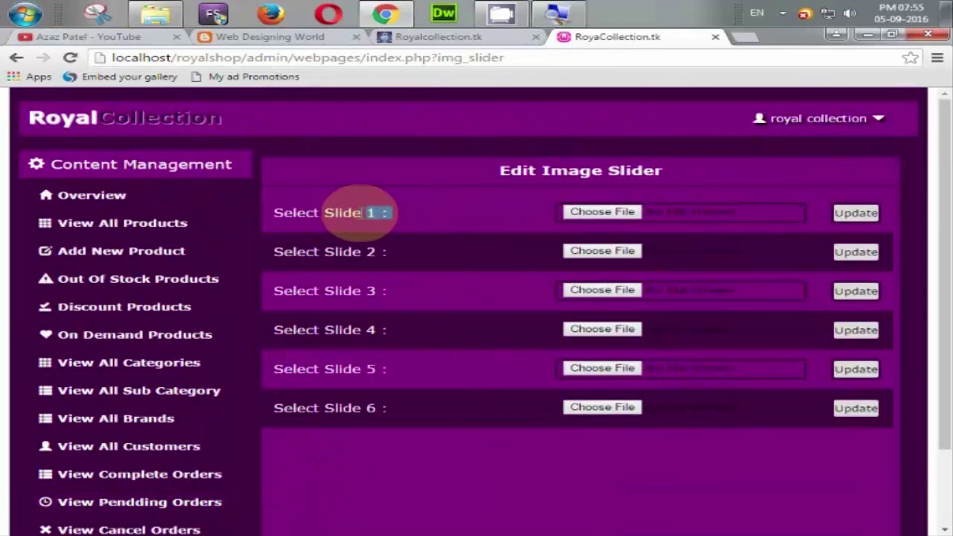
pyautogui.moveTo(364, 212)
pyautogui.mouseDown()
pyautogui.moveTo(388, 213)
pyautogui.moveTo(362, 214)
pyautogui.mouseUp()
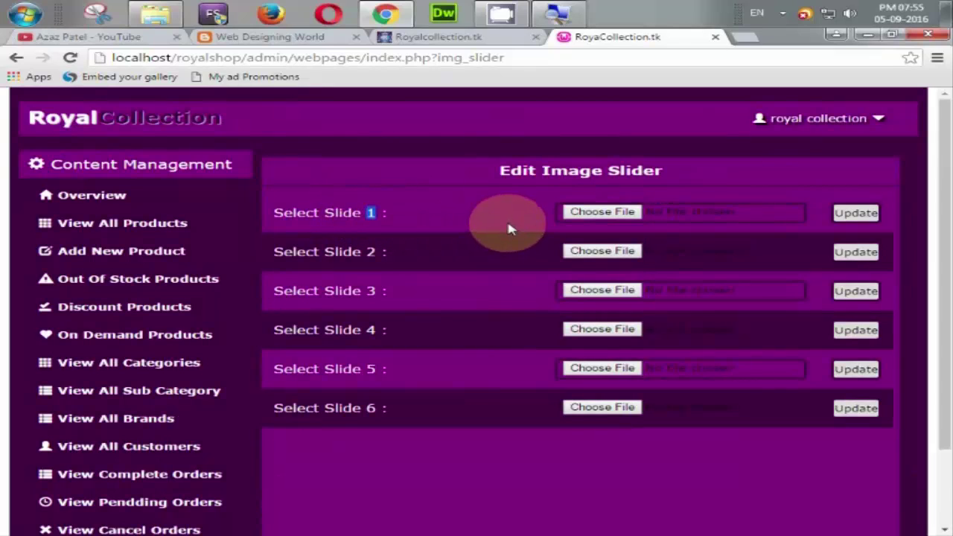
# Open the storefront home page and view its Deals Of The Day image slider.
pyautogui.click(457, 213)
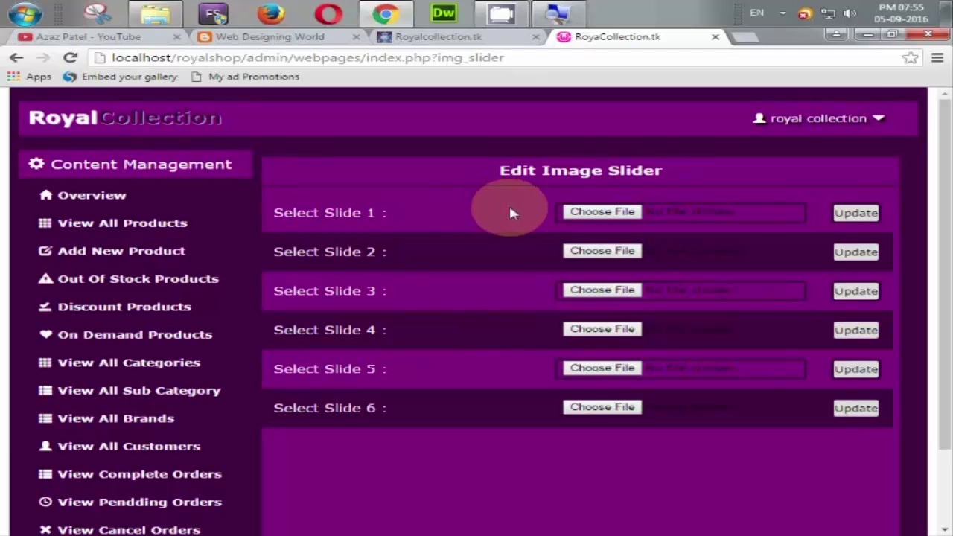
pyautogui.click(428, 37)
pyautogui.moveTo(300, 192)
pyautogui.click(119, 123)
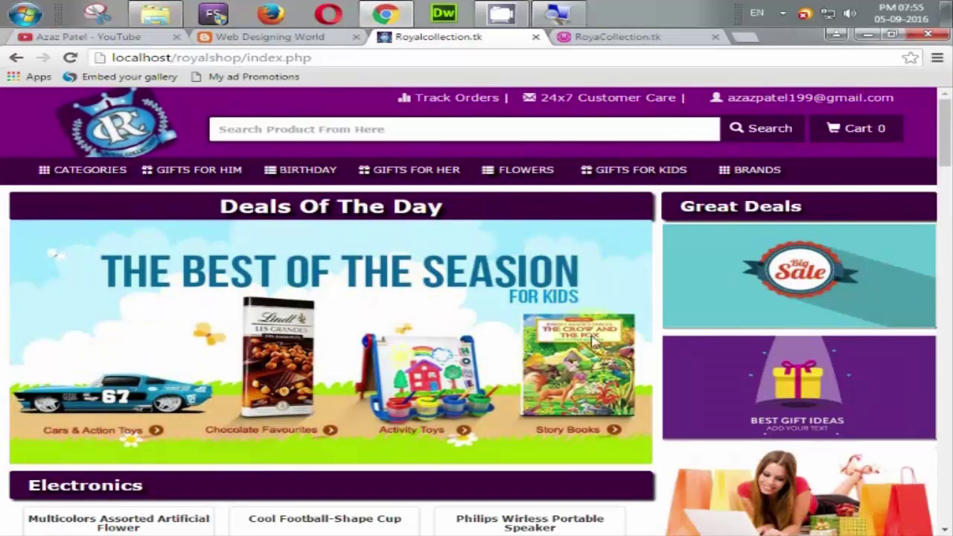
# Review the rows for slides 6 to 1 in the admin slider editor and compare them with the storefront slider.
pyautogui.click(665, 41)
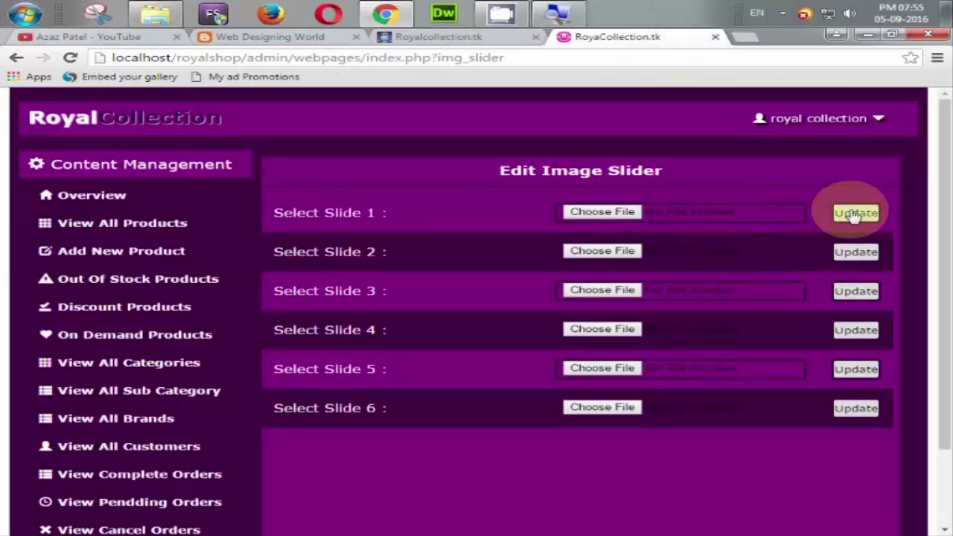
pyautogui.doubleClick(369, 408)
pyautogui.doubleClick(369, 368)
pyautogui.moveTo(374, 290); pyautogui.dragTo(349, 290)
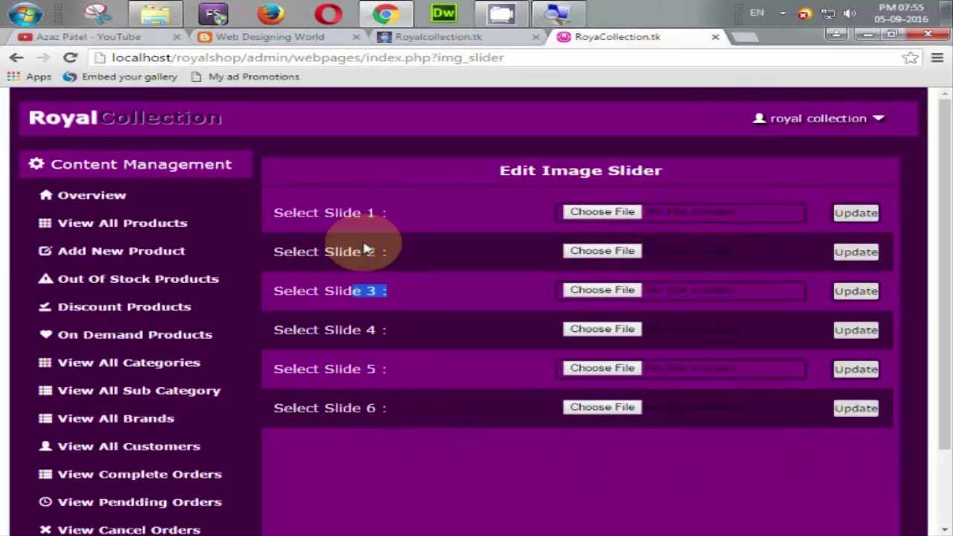
pyautogui.doubleClick(370, 251)
pyautogui.doubleClick(384, 214)
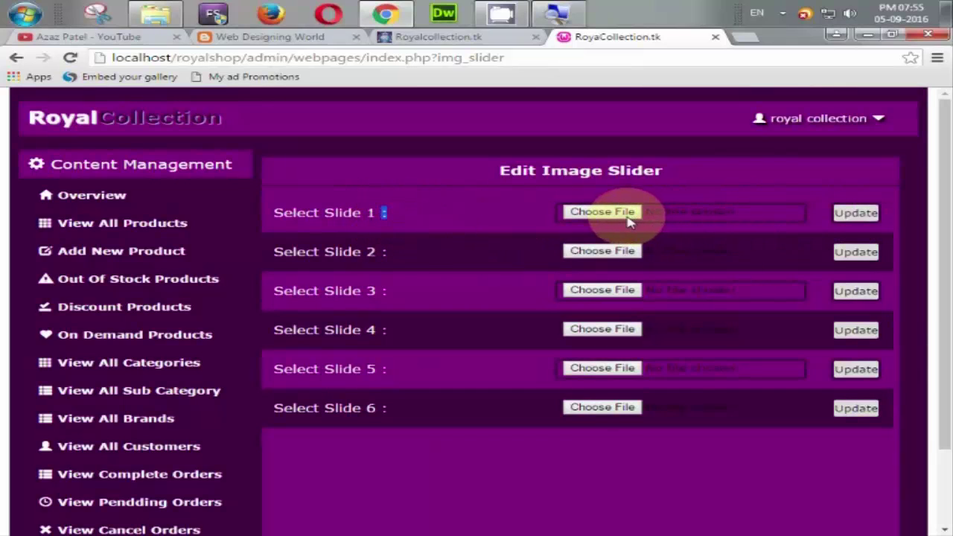
pyautogui.click(432, 41)
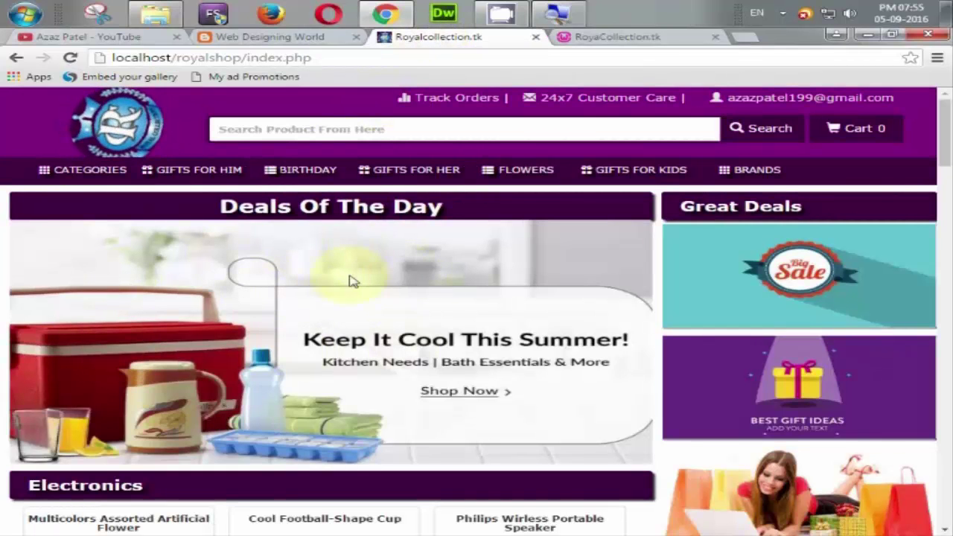
pyautogui.click(611, 37)
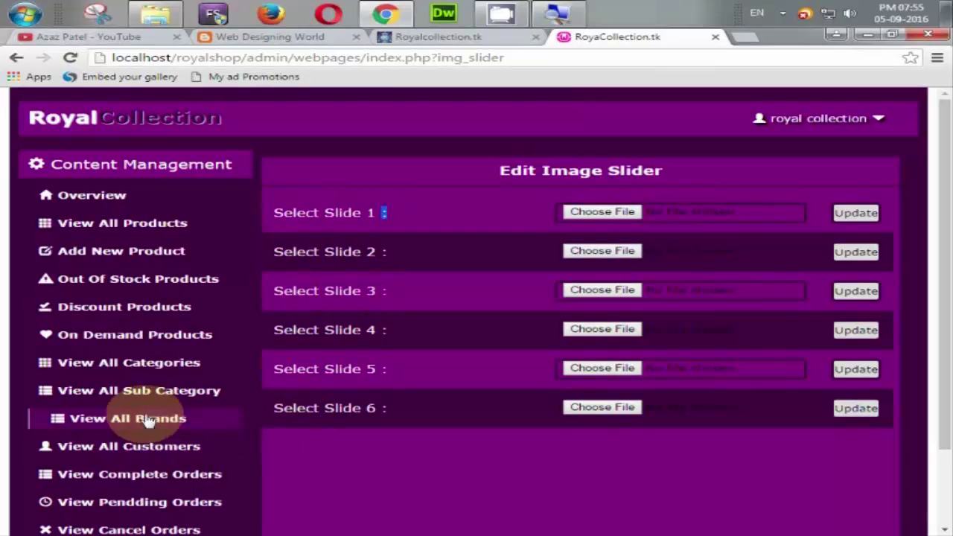
# Open the complete orders list and generate the bill for the Cool Football-Shape Cup order.
pyautogui.scroll(-2, 162, 504)
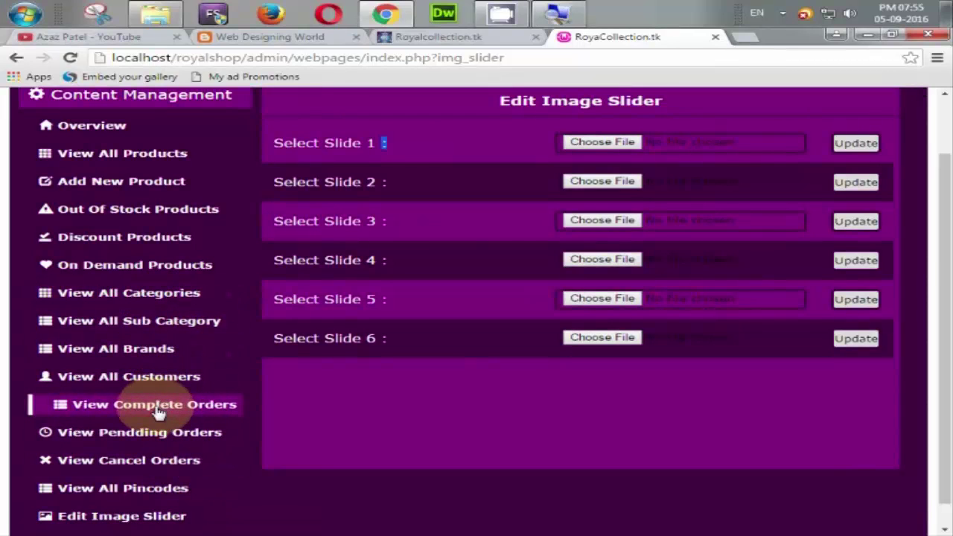
pyautogui.click(189, 412)
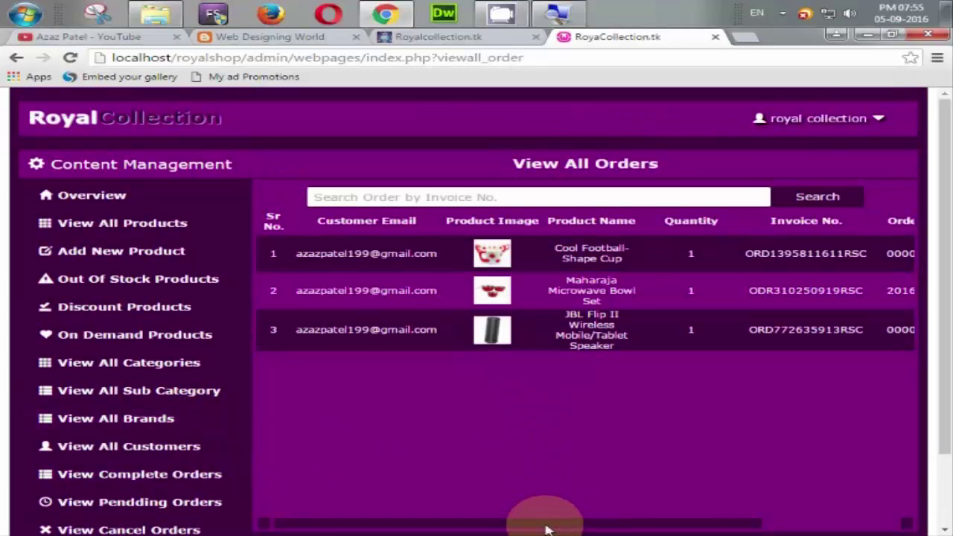
pyautogui.moveTo(595, 526); pyautogui.dragTo(816, 525)
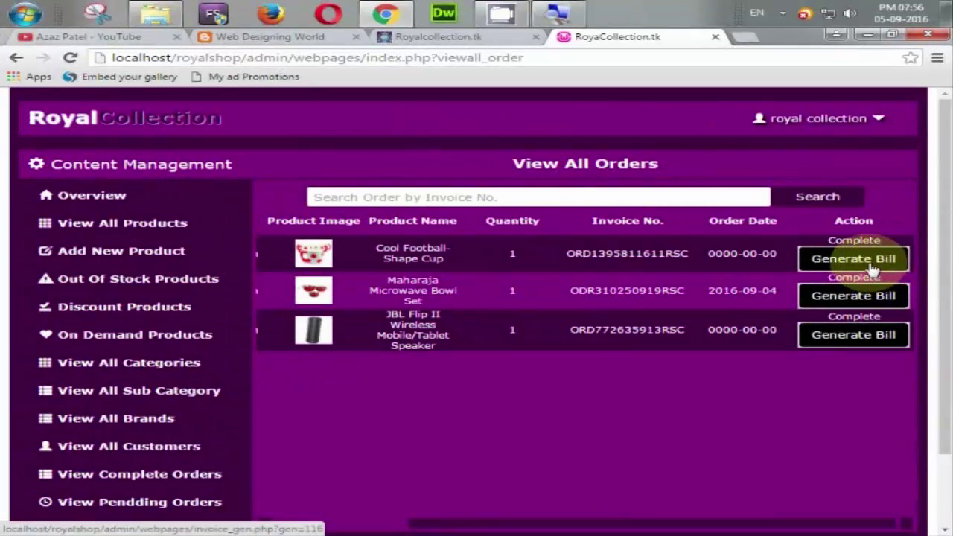
pyautogui.click(867, 262)
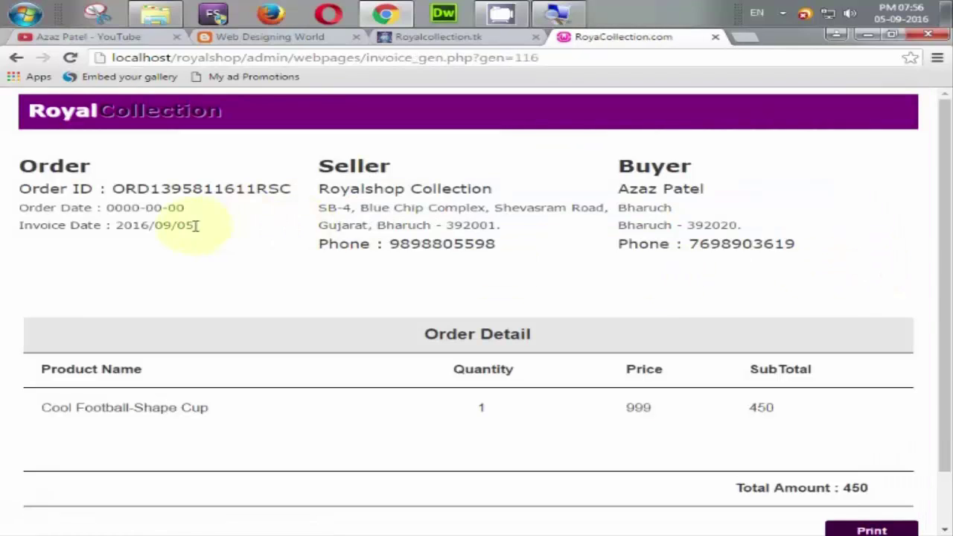
# Examine the invoice's order section, including the order ID, order date and invoice date.
pyautogui.press('super')
pyautogui.press('super')
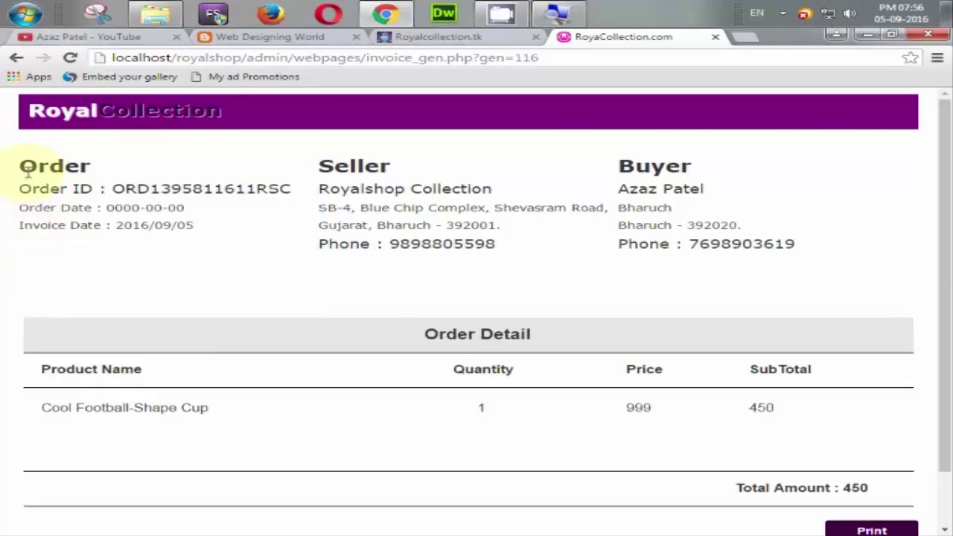
pyautogui.moveTo(28, 168); pyautogui.dragTo(942, 323)
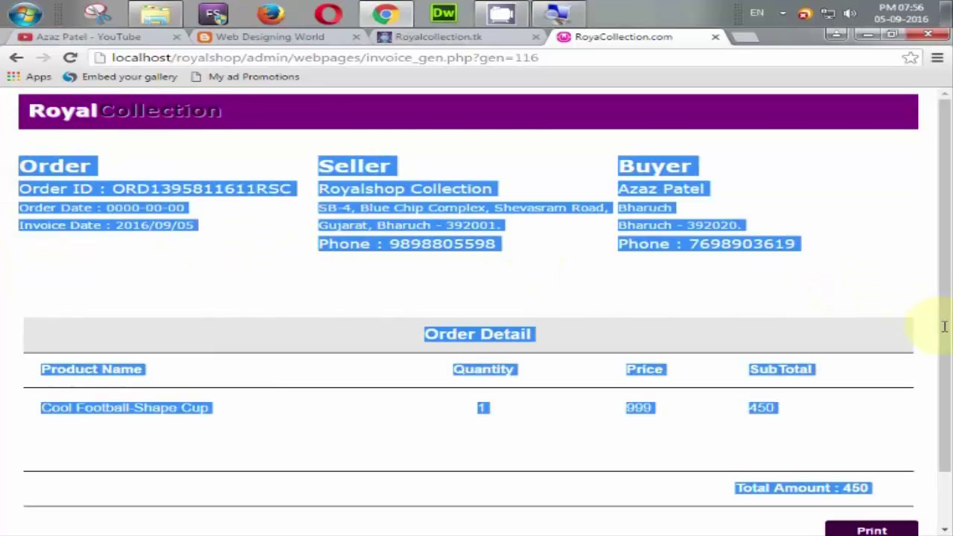
pyautogui.click(153, 220)
pyautogui.moveTo(91, 188); pyautogui.dragTo(294, 189)
pyautogui.moveTo(114, 212); pyautogui.dragTo(186, 209)
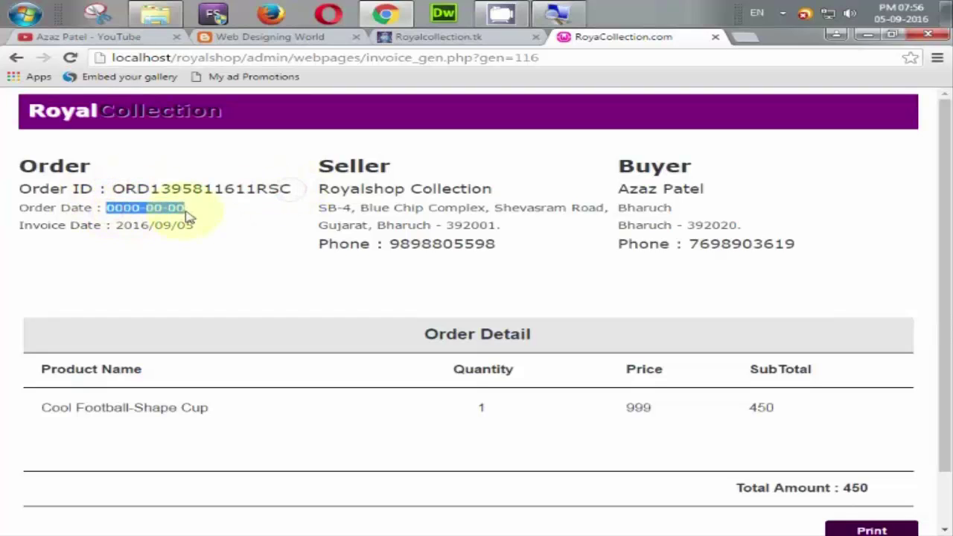
pyautogui.moveTo(132, 225); pyautogui.dragTo(208, 232)
pyautogui.moveTo(70, 225); pyautogui.dragTo(124, 226)
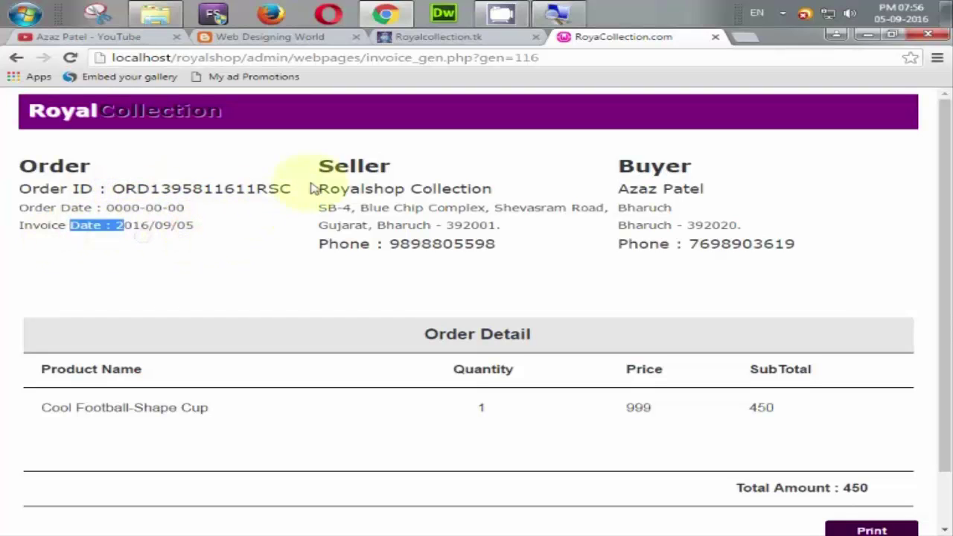
# Examine the seller and buyer details on the invoice, including the buyer's name, address and phone.
pyautogui.moveTo(333, 166); pyautogui.dragTo(404, 187)
pyautogui.click(511, 198)
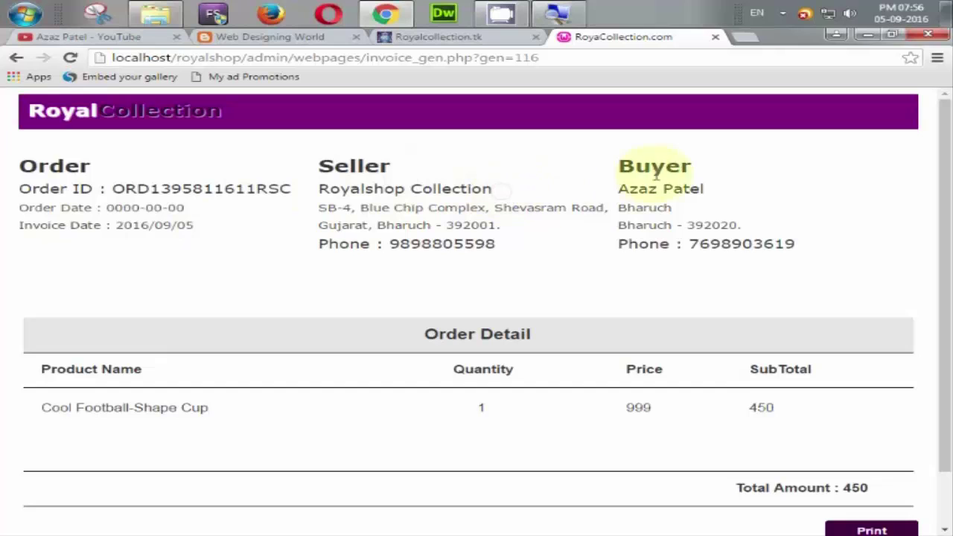
pyautogui.moveTo(634, 167); pyautogui.dragTo(704, 180)
pyautogui.doubleClick(691, 188)
pyautogui.doubleClick(644, 225)
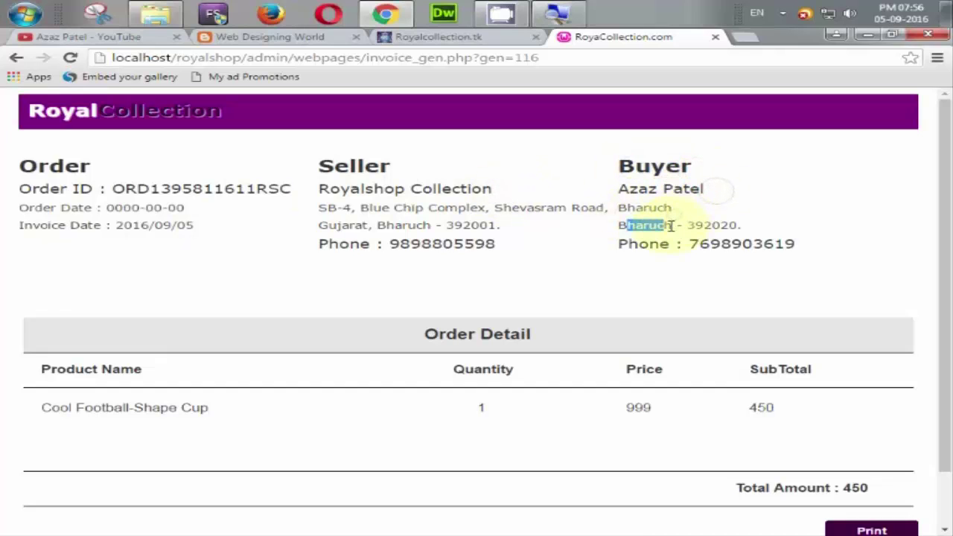
pyautogui.moveTo(712, 225); pyautogui.dragTo(720, 244)
pyautogui.click(810, 260)
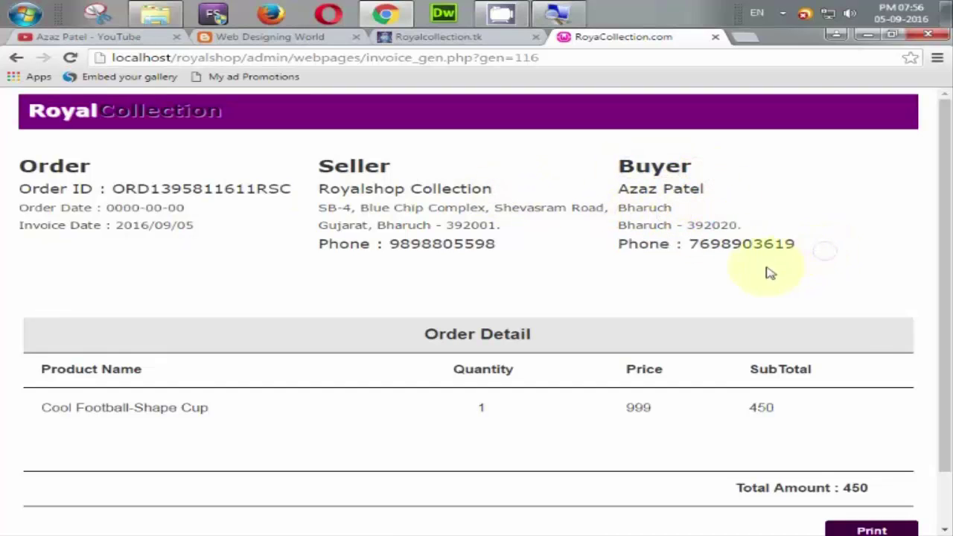
# Examine the invoice's order detail table, covering product name, quantity, price and subtotal.
pyautogui.scroll(-1, 770, 273)
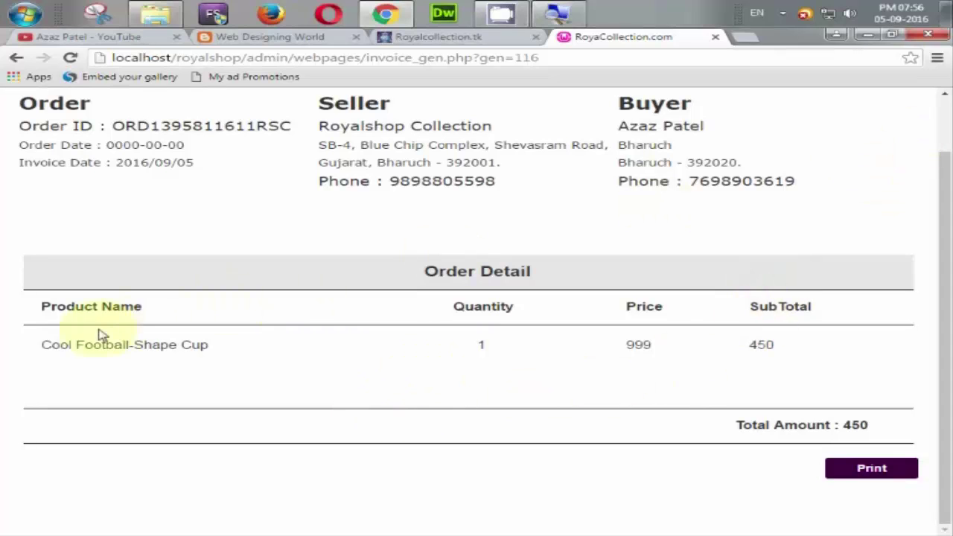
pyautogui.doubleClick(123, 307)
pyautogui.moveTo(159, 344); pyautogui.dragTo(241, 352)
pyautogui.moveTo(519, 344); pyautogui.dragTo(538, 362)
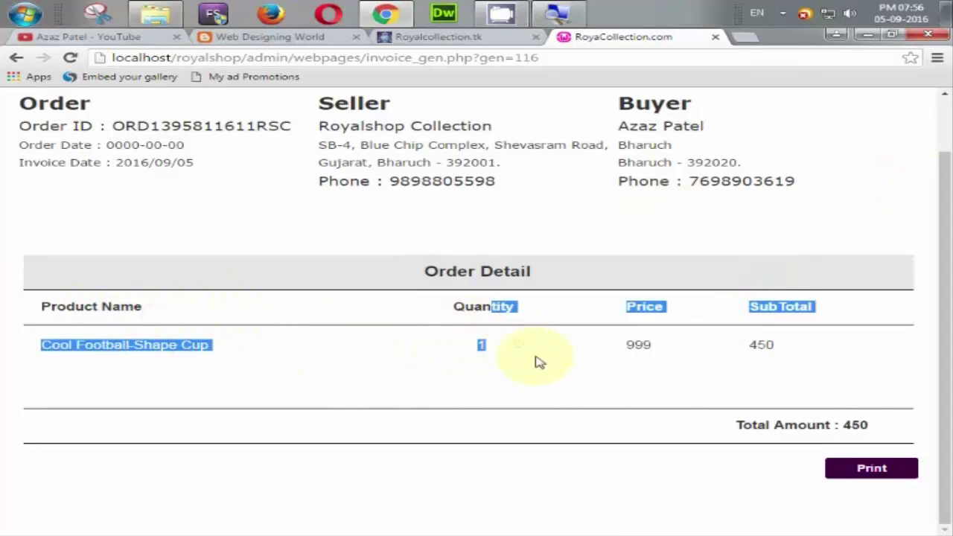
pyautogui.click(676, 355)
pyautogui.moveTo(778, 306); pyautogui.dragTo(780, 352)
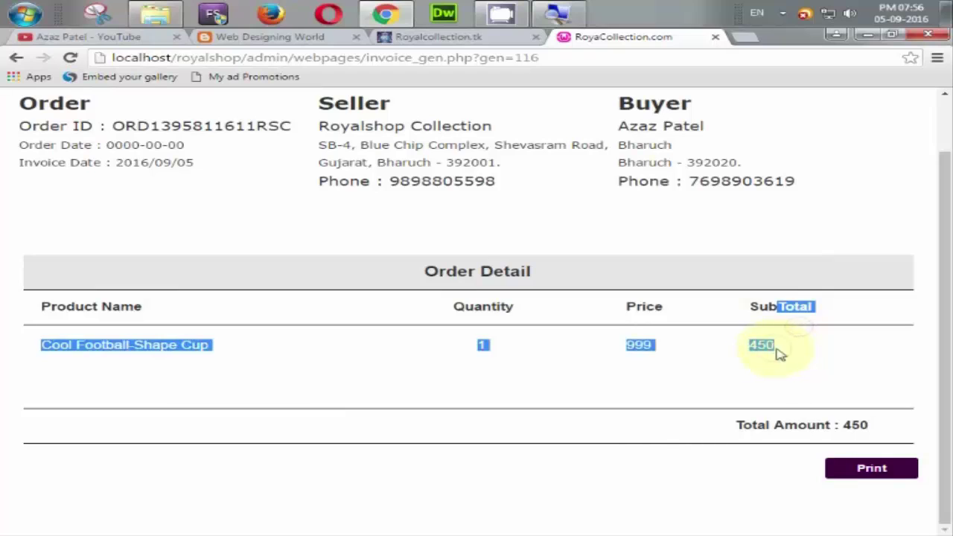
pyautogui.click(767, 363)
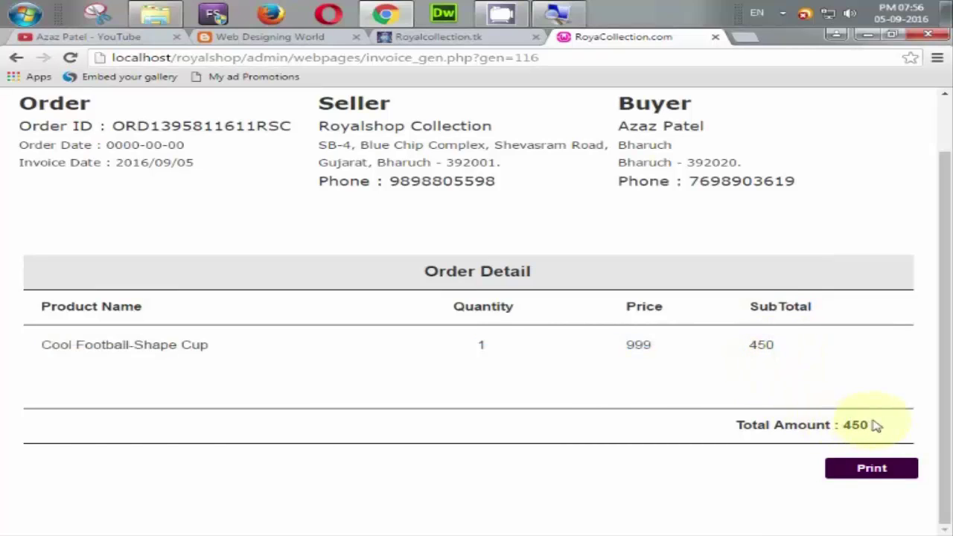
# Preview the printed version of the invoice and close the preview without saving it.
pyautogui.click(883, 479)
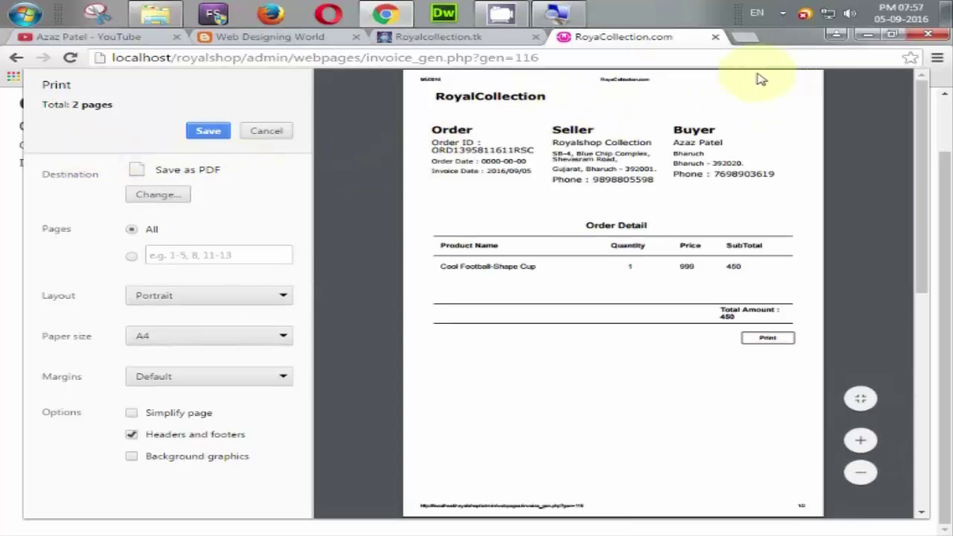
pyautogui.scroll(-2, 729, 410)
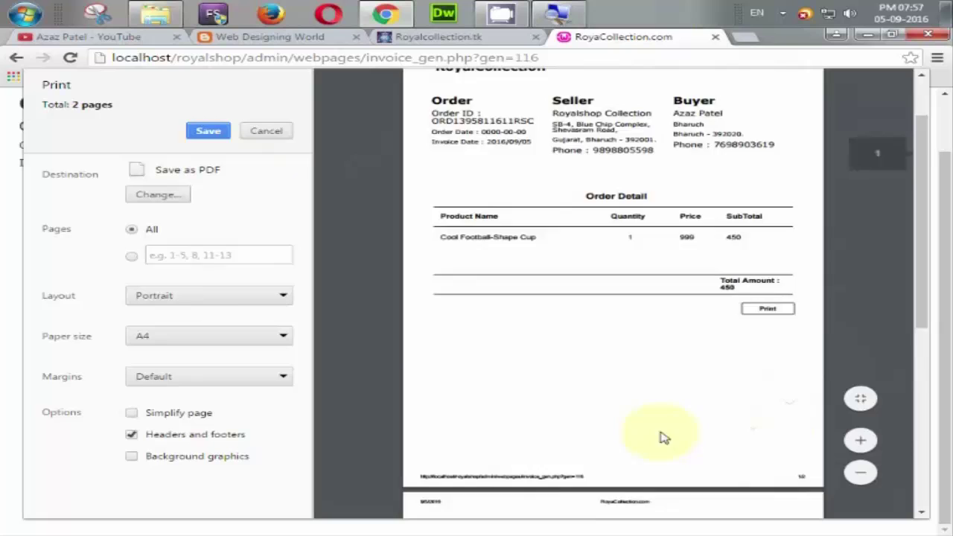
pyautogui.click(262, 132)
# Glance at the storefront home page and return to the generated invoice.
pyautogui.click(405, 38)
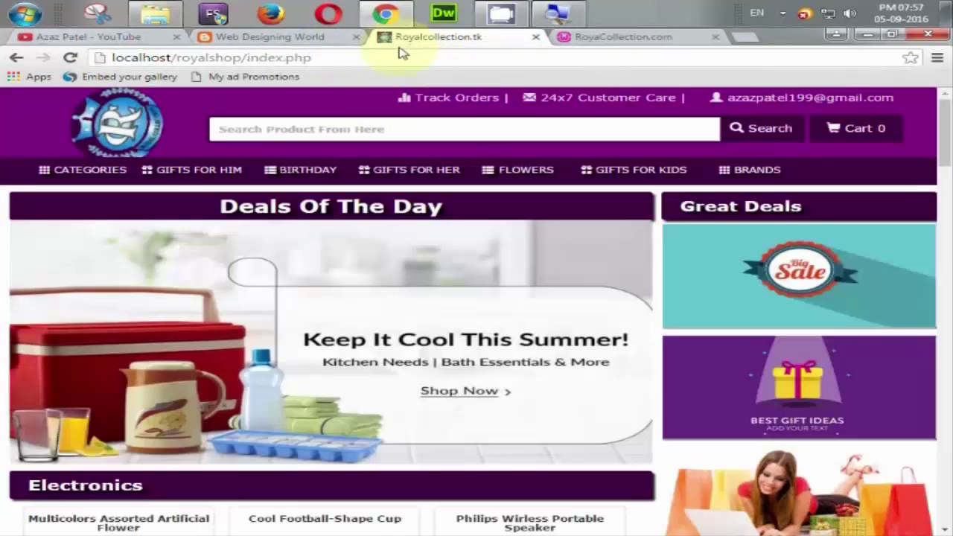
pyautogui.click(675, 37)
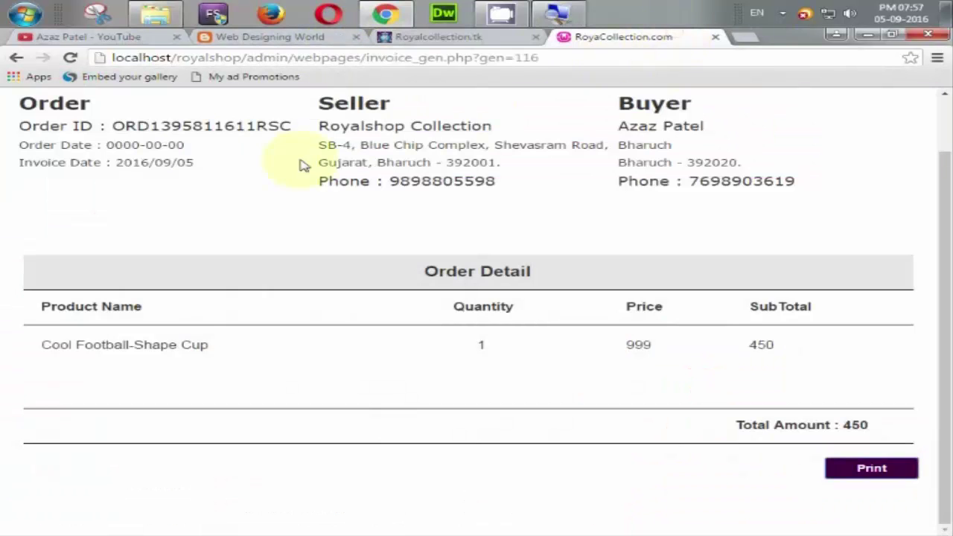
pyautogui.scroll(1, 528, 276)
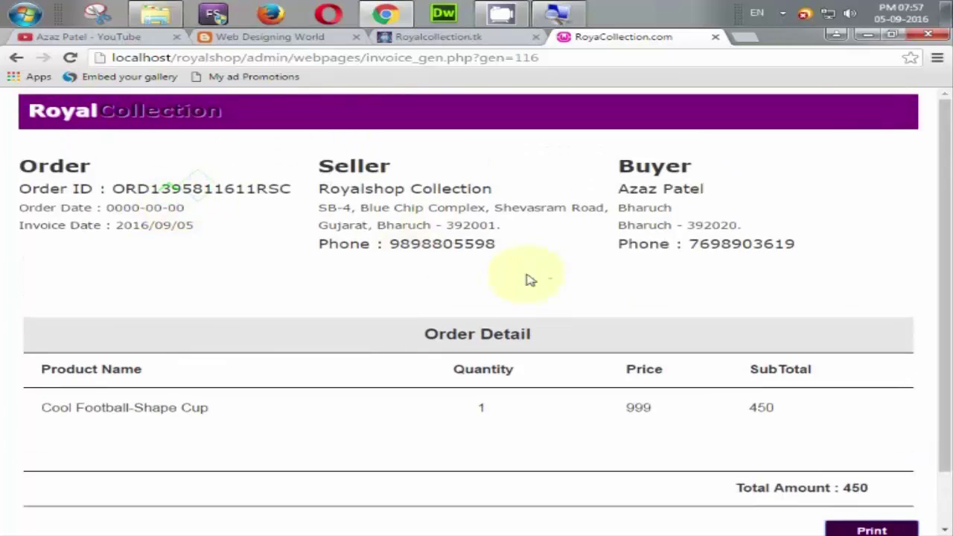
# Leave the invoice and open the admin overview to look through its summary tiles.
pyautogui.click(16, 58)
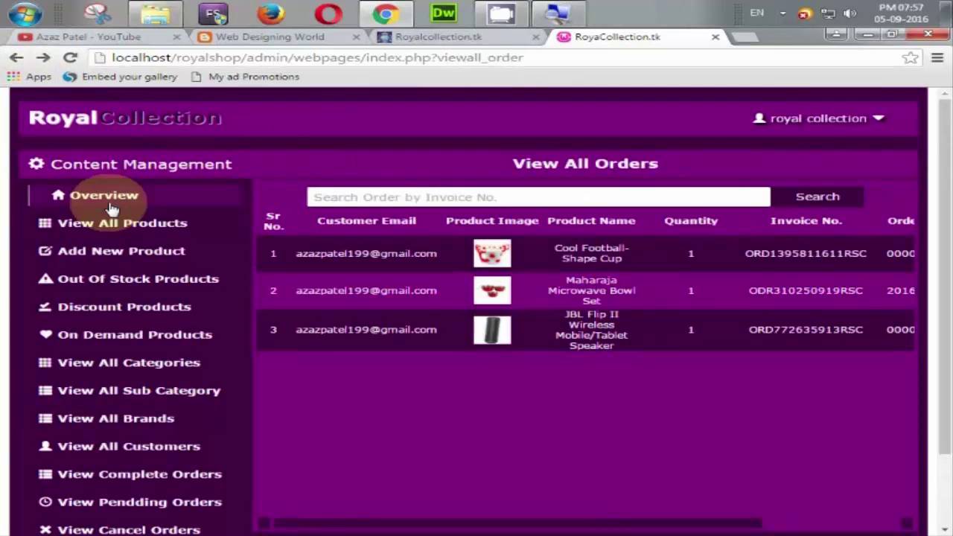
pyautogui.click(142, 198)
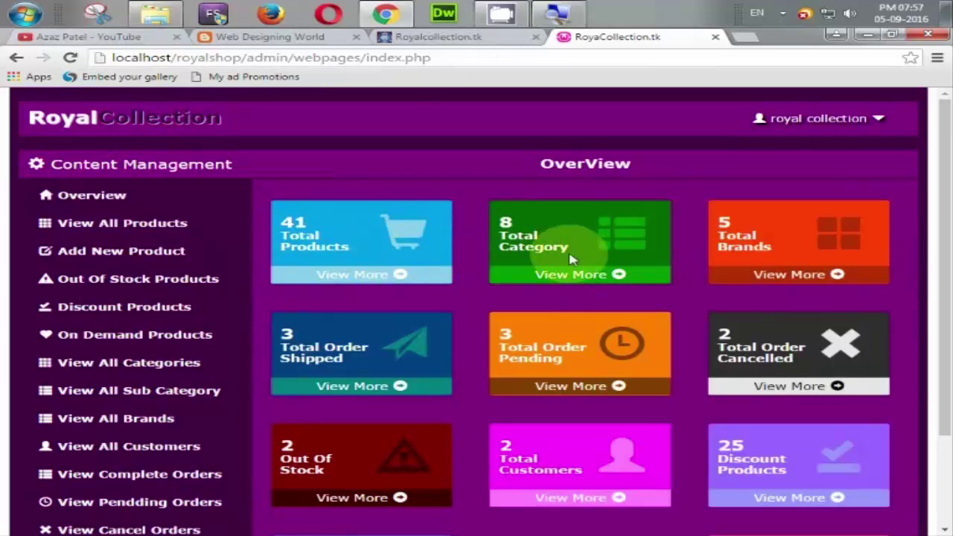
pyautogui.scroll(-2, 587, 275)
pyautogui.scroll(2, 588, 283)
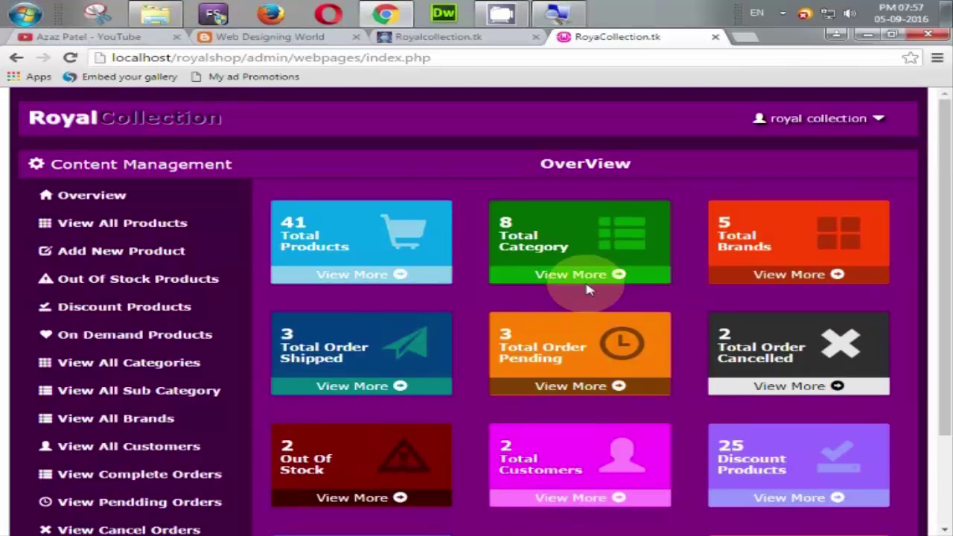
# View the full product list and the category list from the Total Products and Total Category tiles of the overview.
pyautogui.click(355, 277)
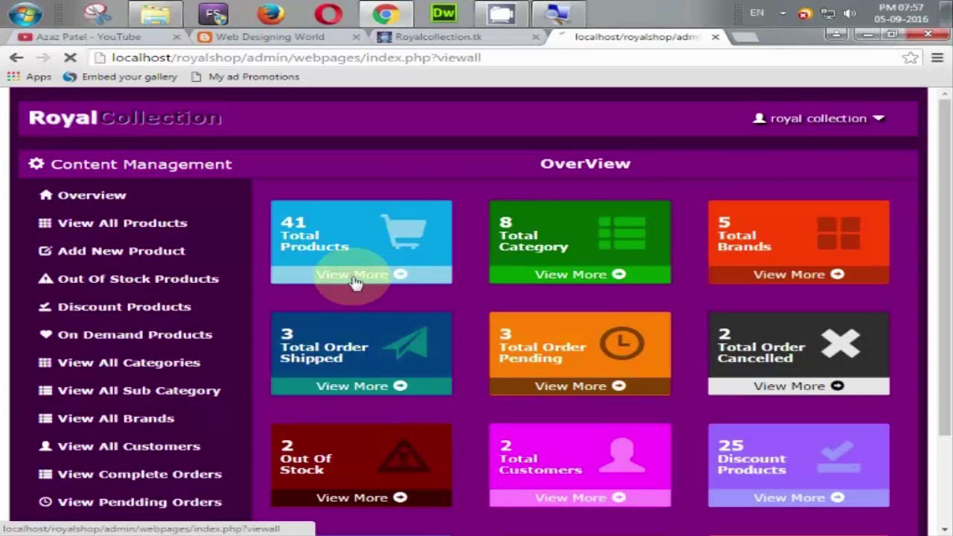
pyautogui.scroll(-5, 683, 363)
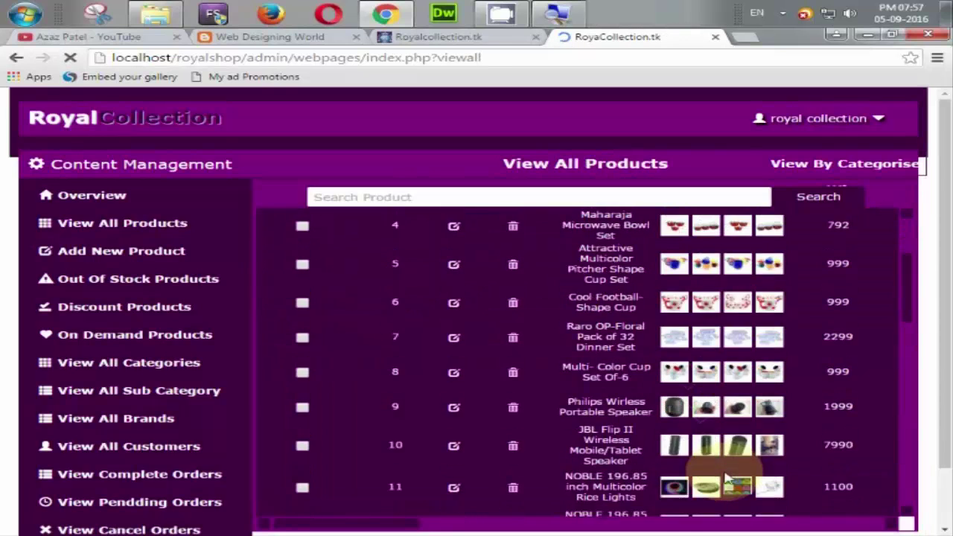
pyautogui.scroll(5, 585, 437)
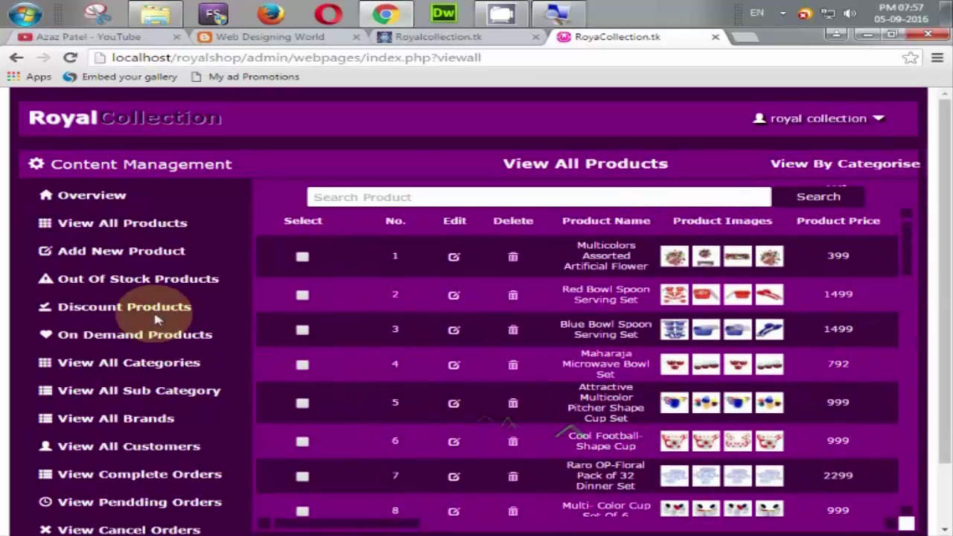
pyautogui.click(61, 194)
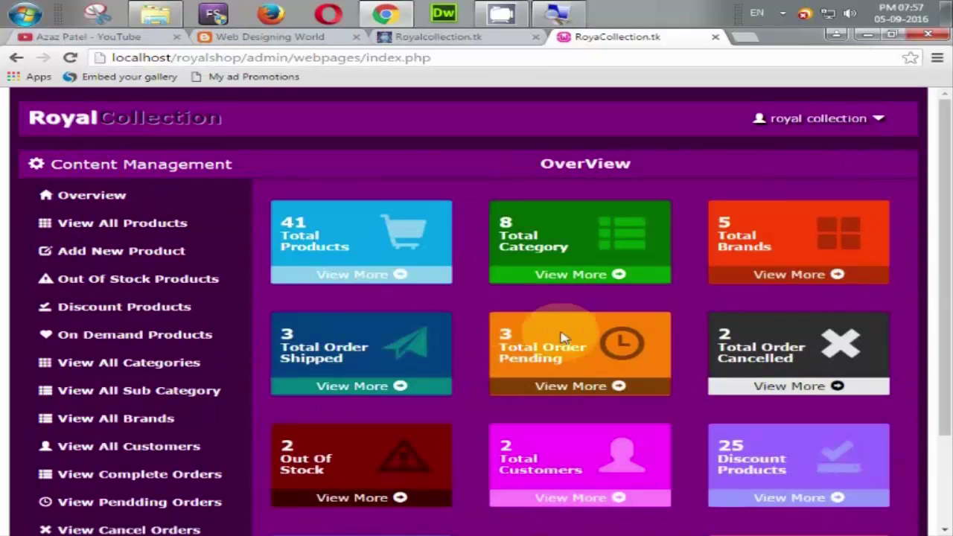
pyautogui.click(616, 274)
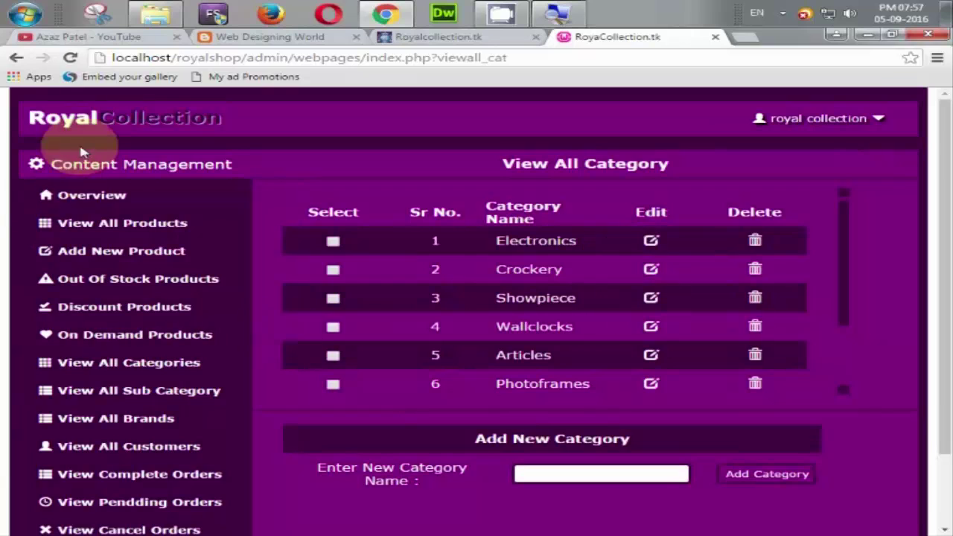
# Return to the admin overview and check the Total Pageviews tile in its last row.
pyautogui.click(78, 194)
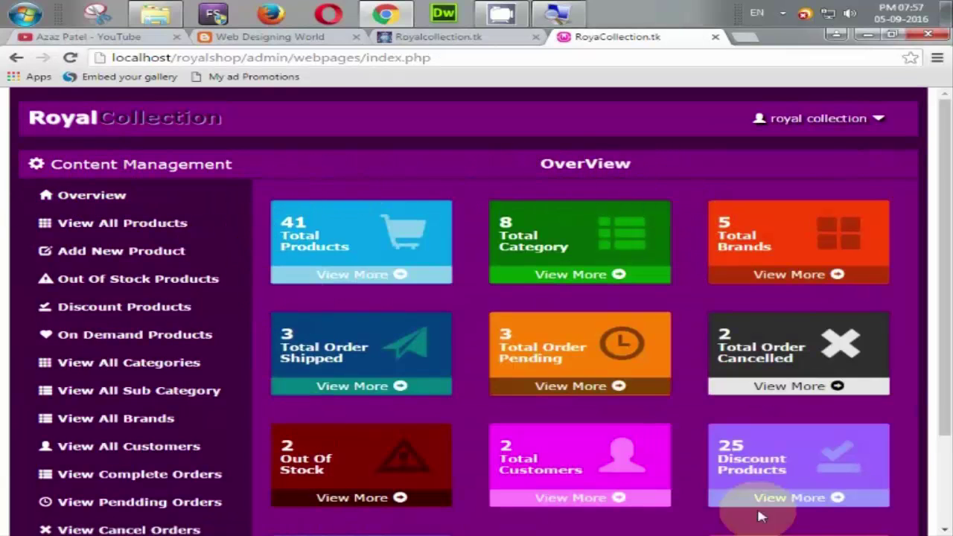
pyautogui.moveTo(942, 323); pyautogui.dragTo(942, 457)
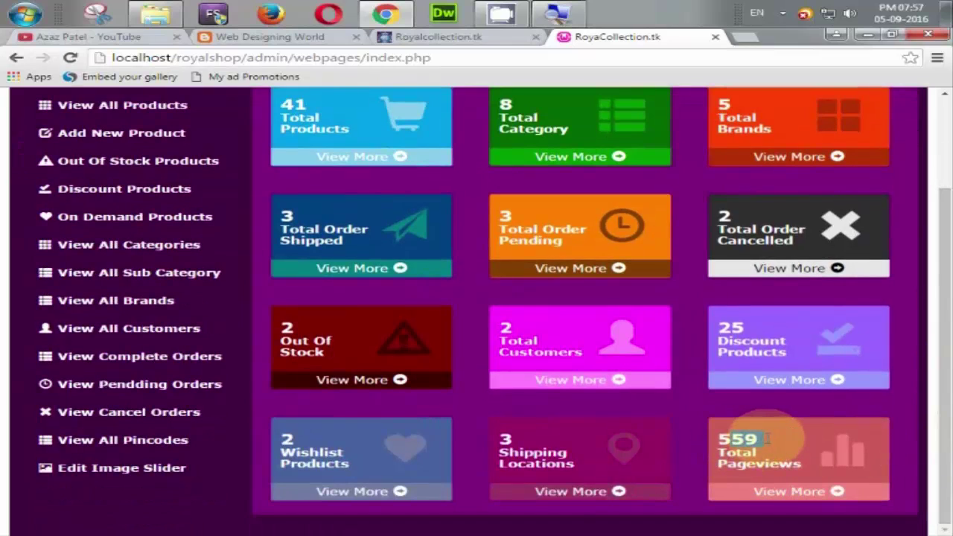
# Close the open storefront page and reopen the store in a new browser tab through the royalshop project on the localhost WampServer homepage.
pyautogui.click(475, 40)
pyautogui.click(535, 37)
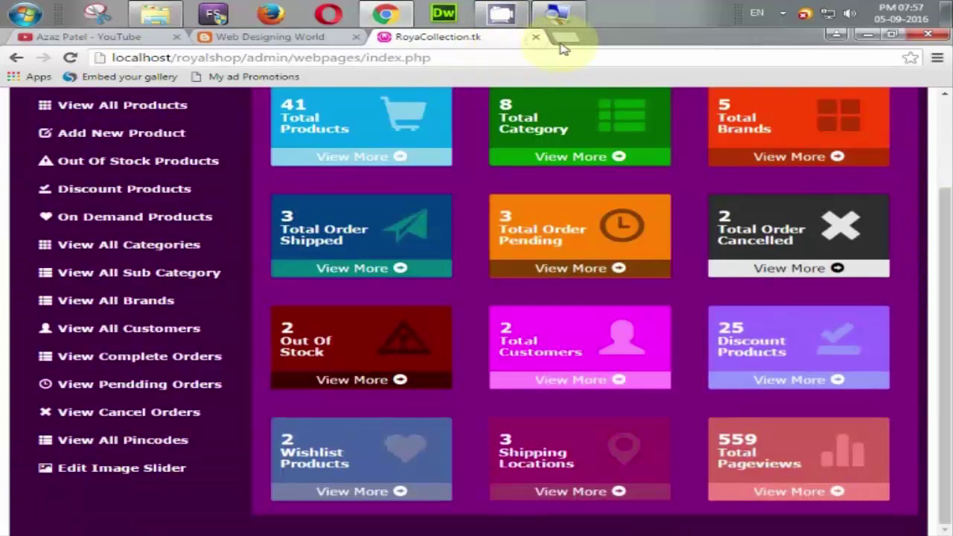
pyautogui.click(563, 41)
pyautogui.write('localhost')
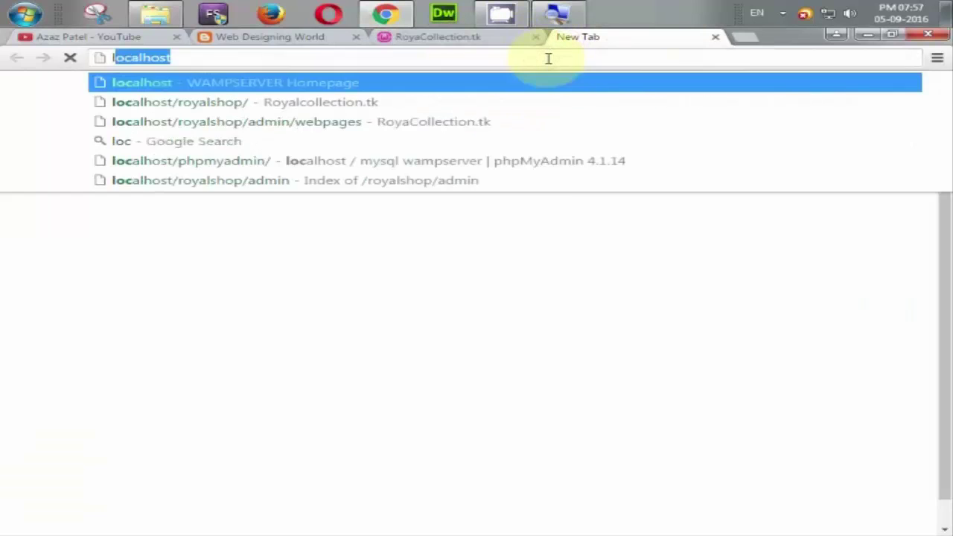
pyautogui.press('Return')
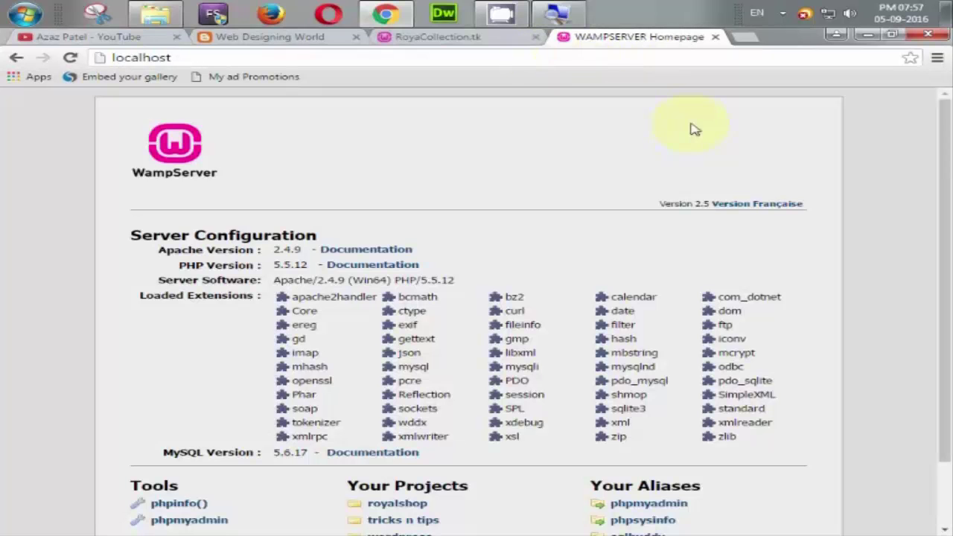
pyautogui.click(396, 504)
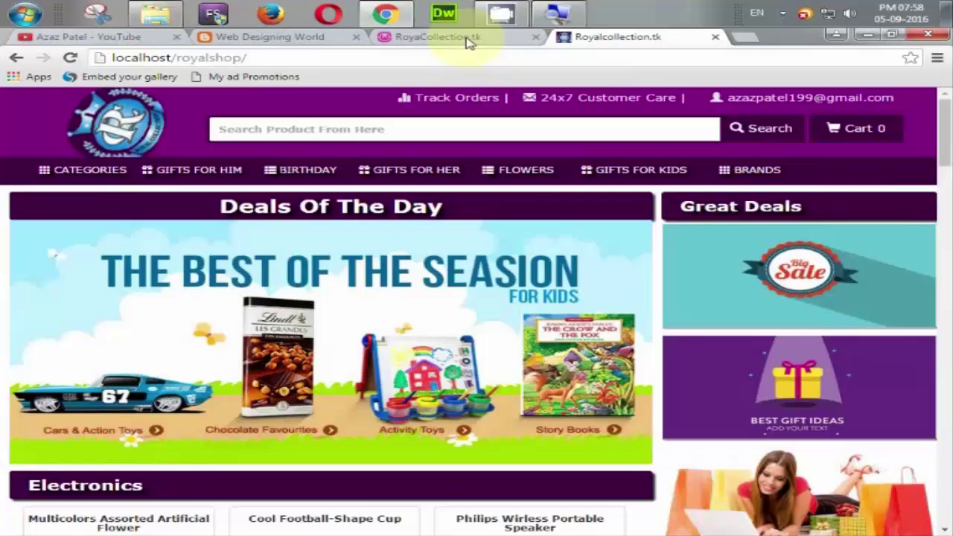
# Go back to the admin overview and reload it to check the updated Total Pageviews count.
pyautogui.click(468, 38)
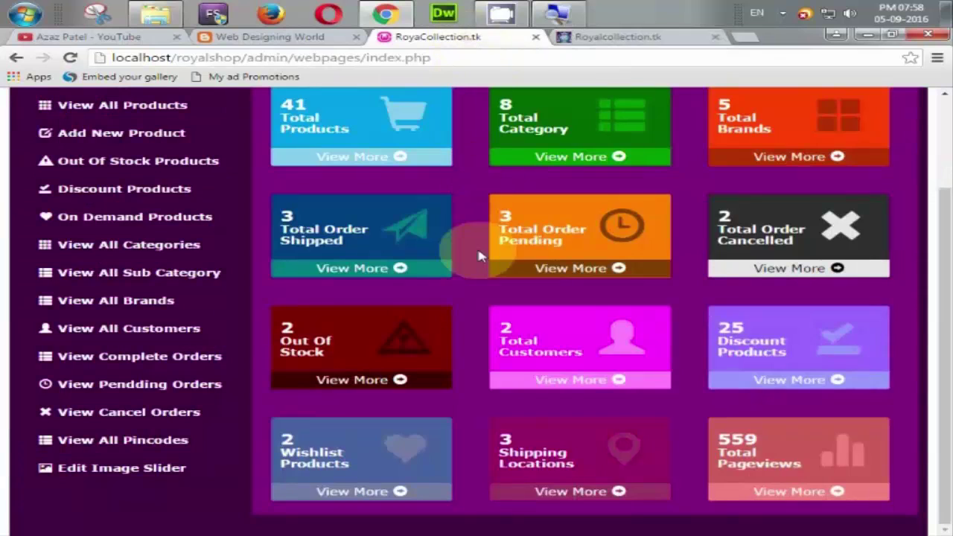
pyautogui.click(70, 57)
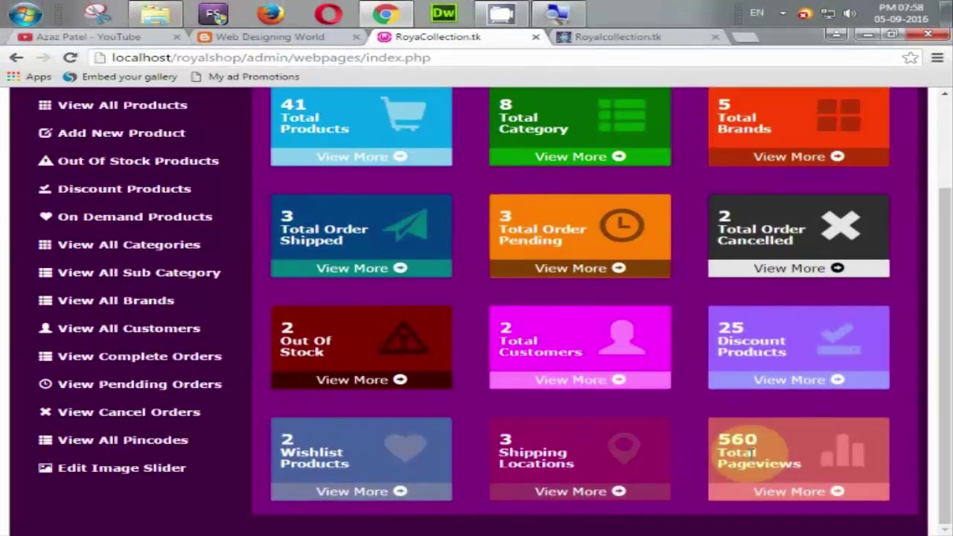
pyautogui.scroll(2, 755, 444)
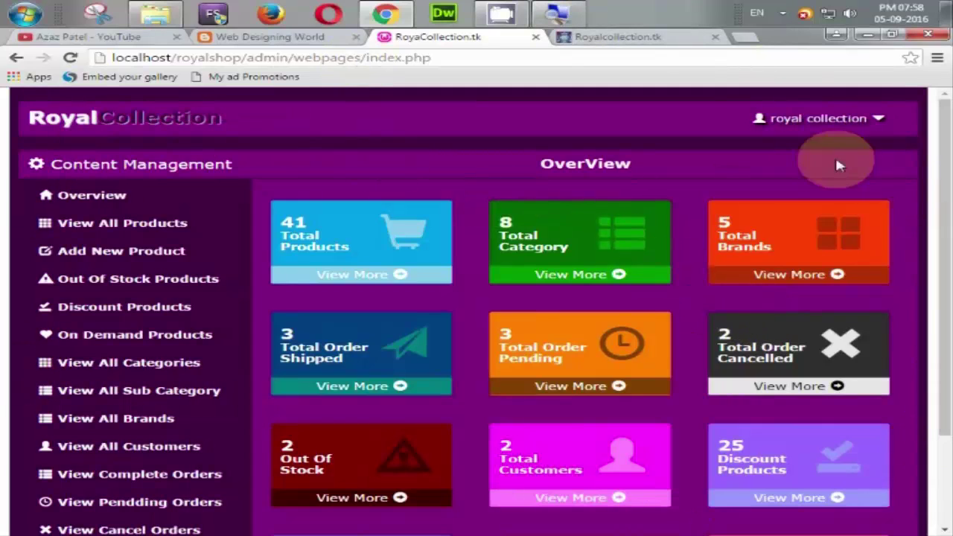
# Log out of the royal collection admin account and place the cursor in the name field of the Admin Login form.
pyautogui.click(818, 119)
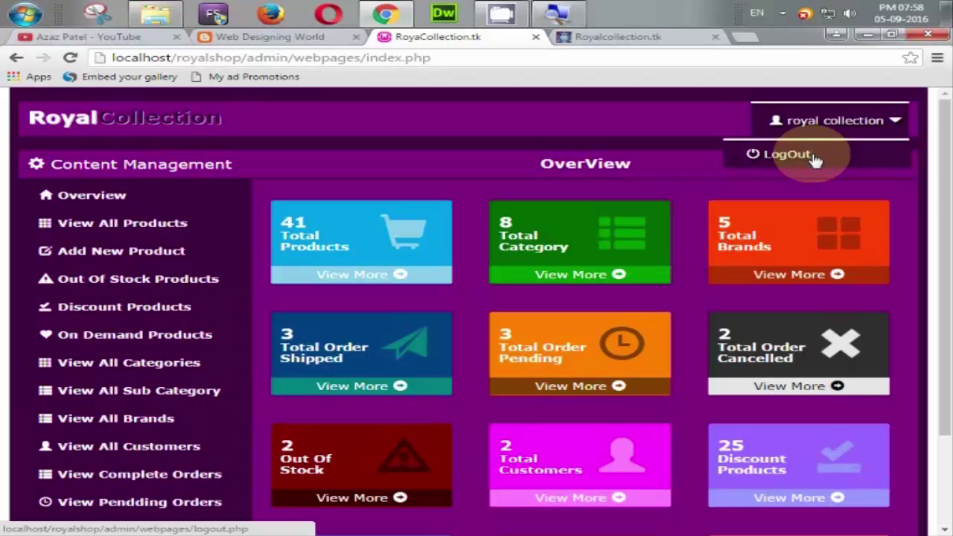
pyautogui.click(815, 160)
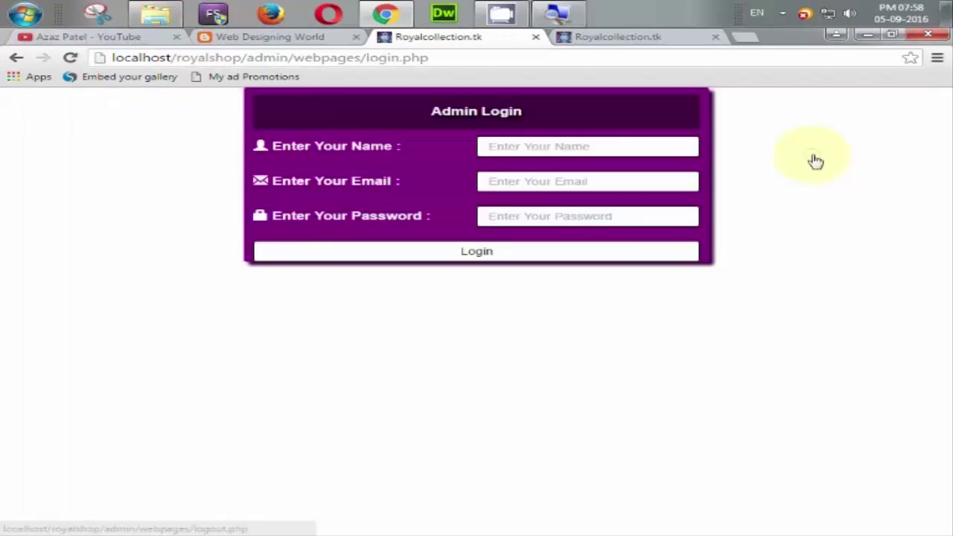
pyautogui.click(528, 147)
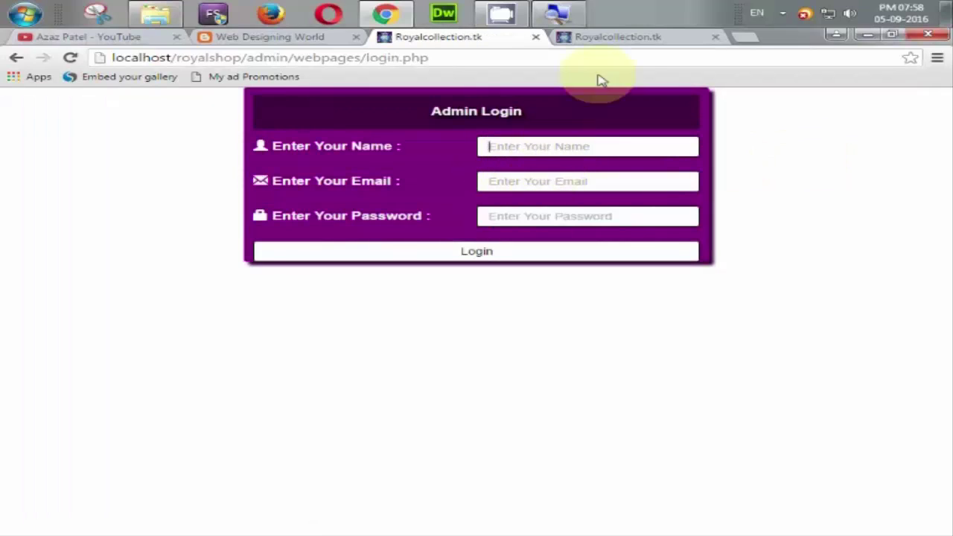
# Glance at the storefront home page, return to the Admin Login page and reorder its browser tab after the storefront's.
pyautogui.click(614, 38)
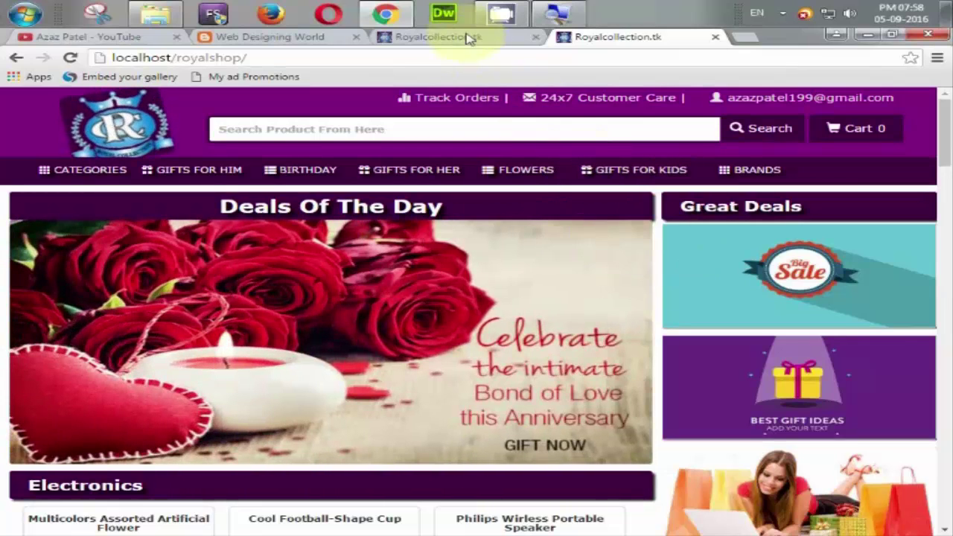
pyautogui.click(469, 37)
pyautogui.moveTo(528, 38); pyautogui.dragTo(645, 42)
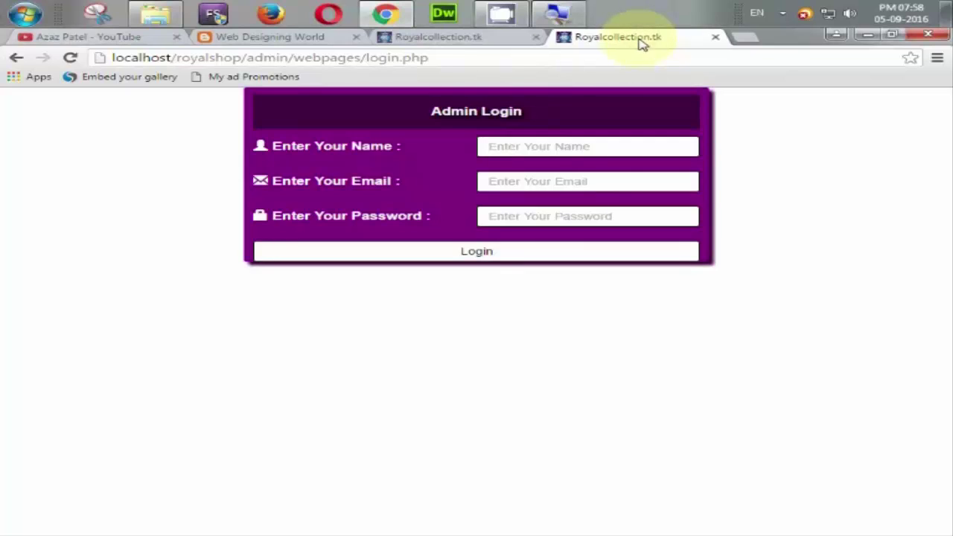